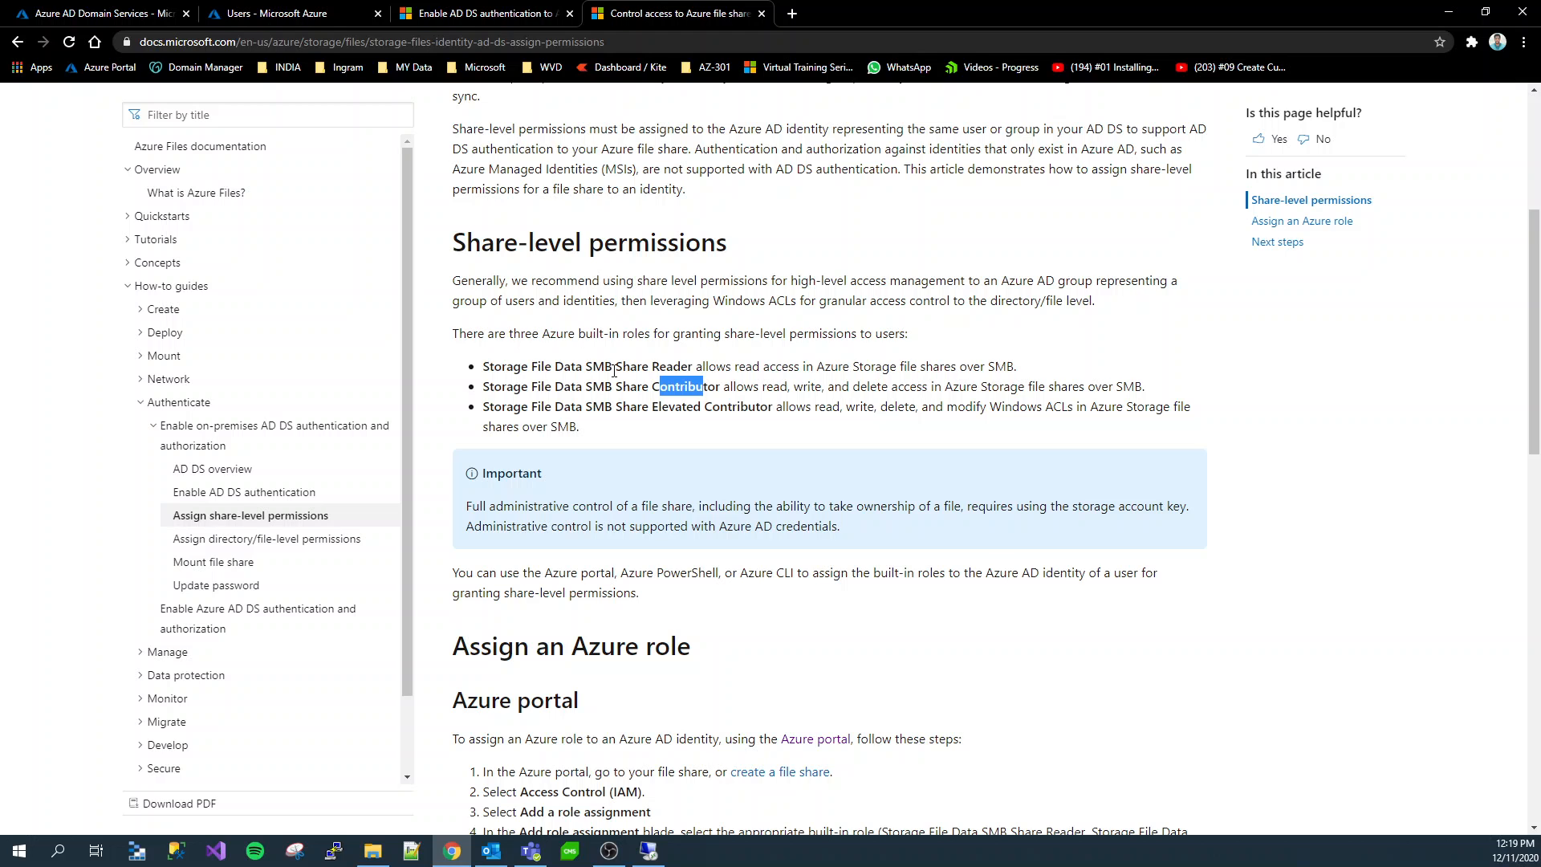
Review the access granted by the SMB Share Reader, Contributor and Elevated Contributor roles in the share-level permissions documentation
{"action": "left_click_drag", "start_coordinate": [705, 367], "coordinate": [902, 369]}
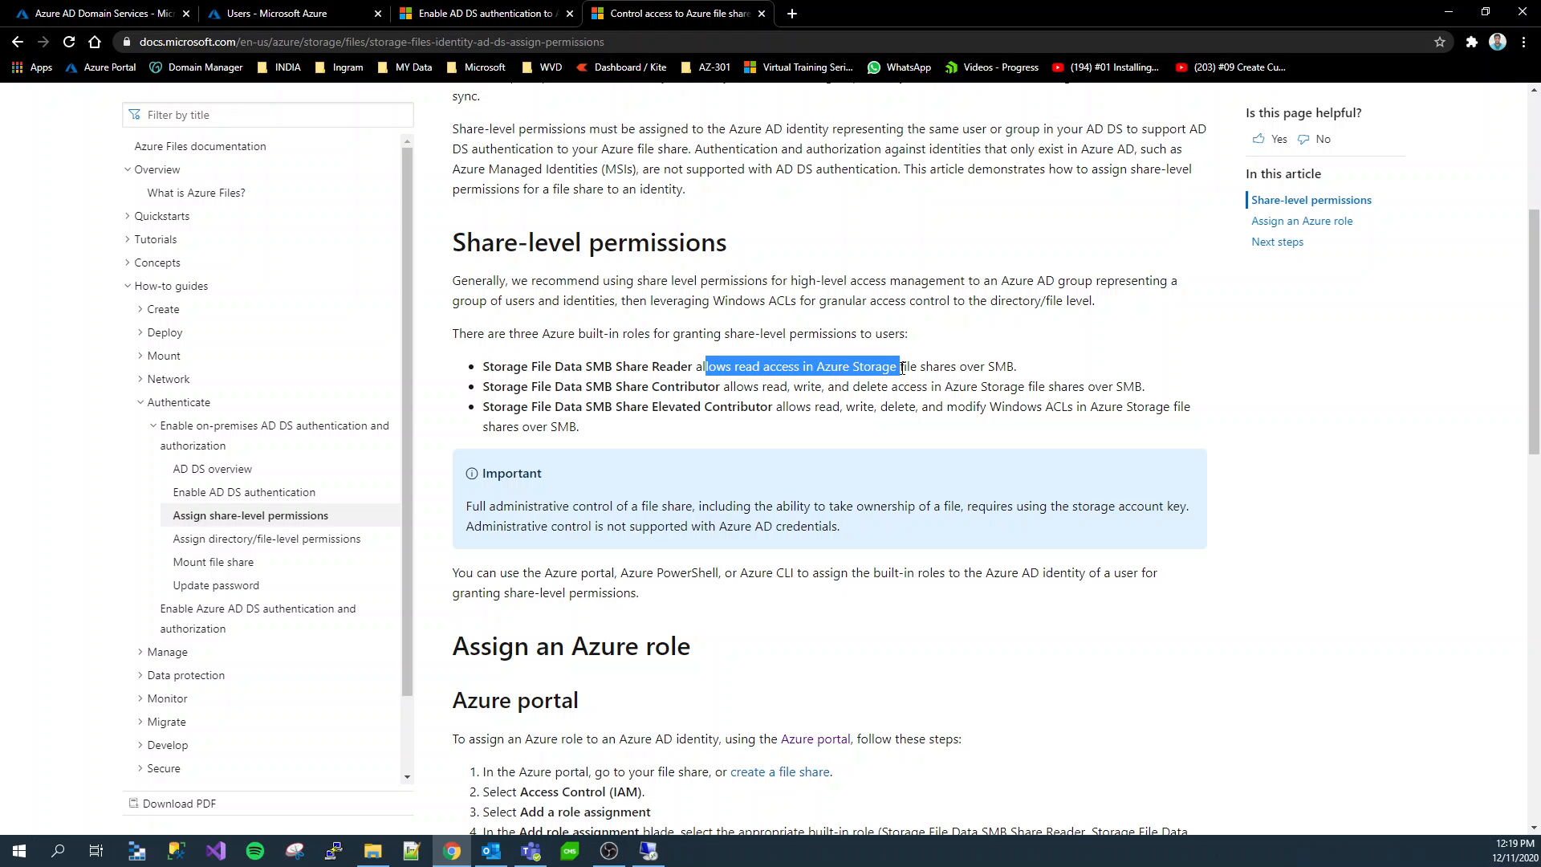
{"action": "left_click_drag", "start_coordinate": [576, 388], "coordinate": [899, 388]}
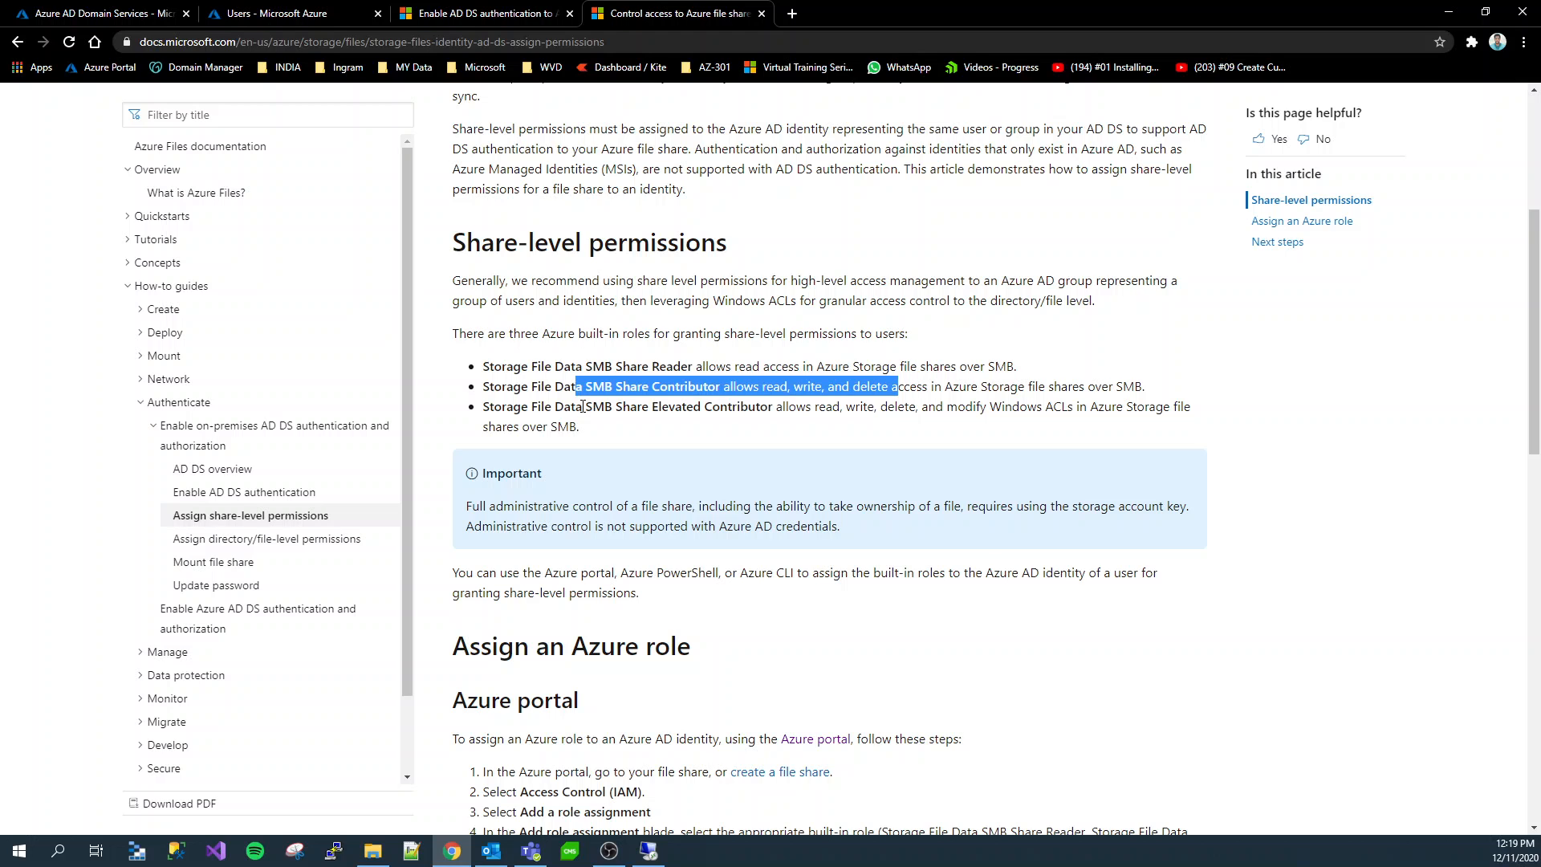
{"action": "left_click_drag", "start_coordinate": [583, 407], "coordinate": [925, 410]}
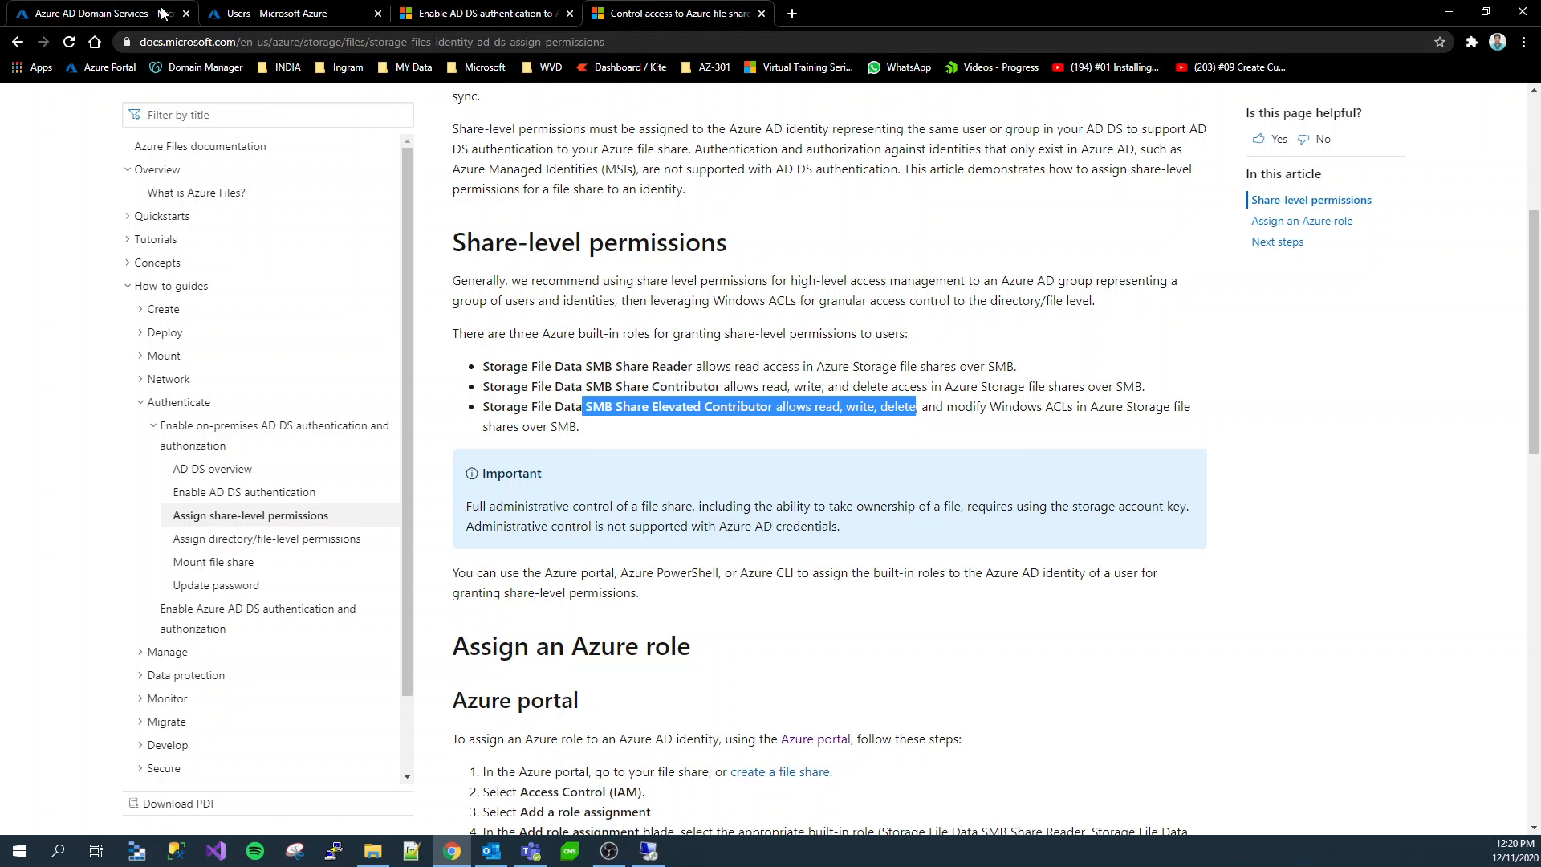
Check the Azure AD Domain Services resource list and the directory users filtered by the managed domain
{"action": "left_click", "coordinate": [113, 9]}
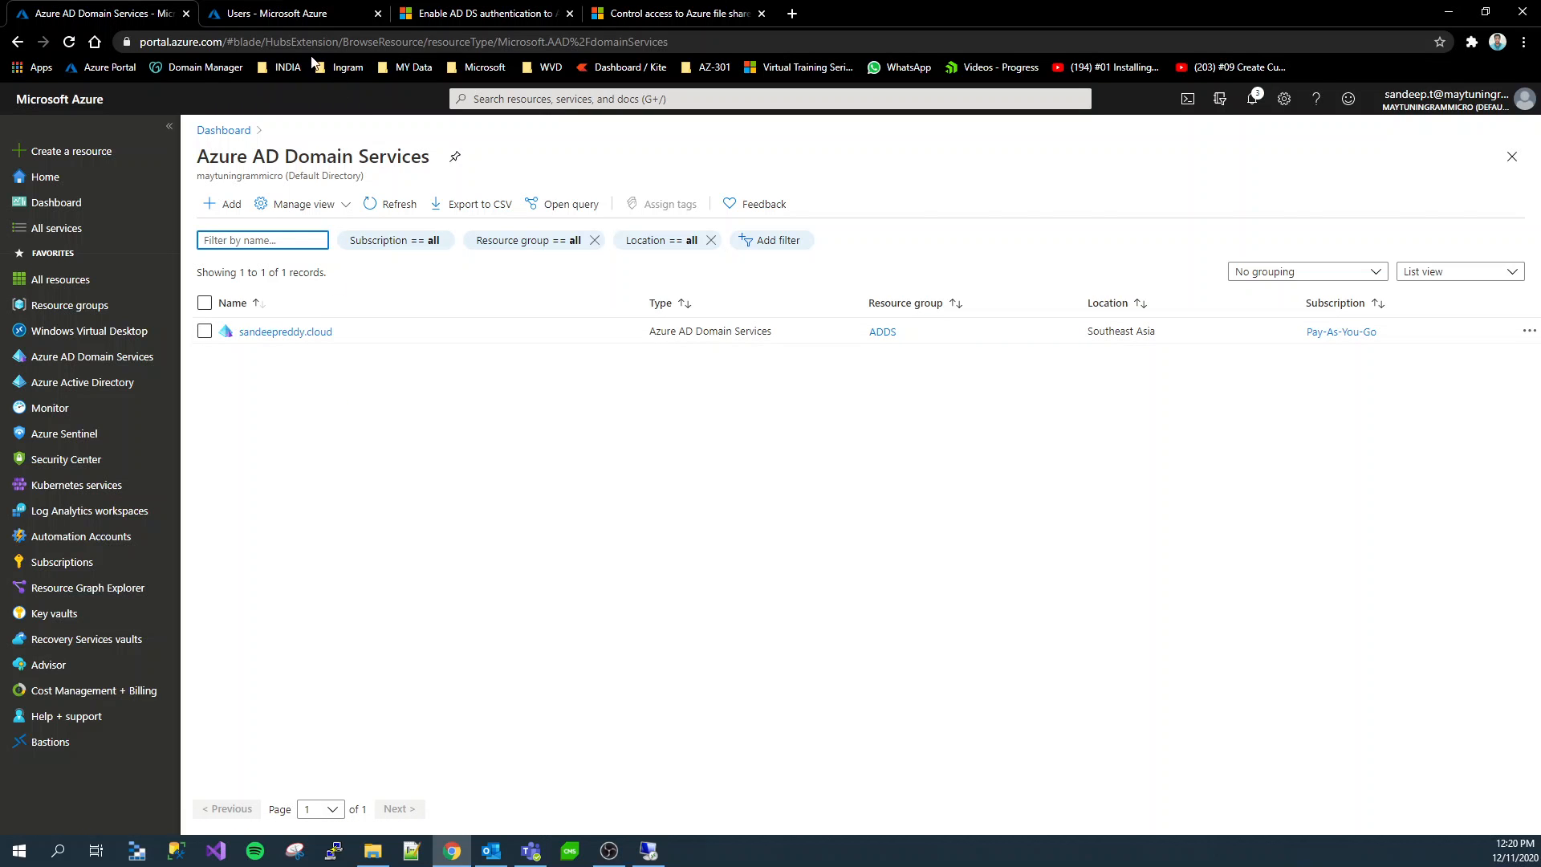
{"action": "left_click", "coordinate": [289, 13]}
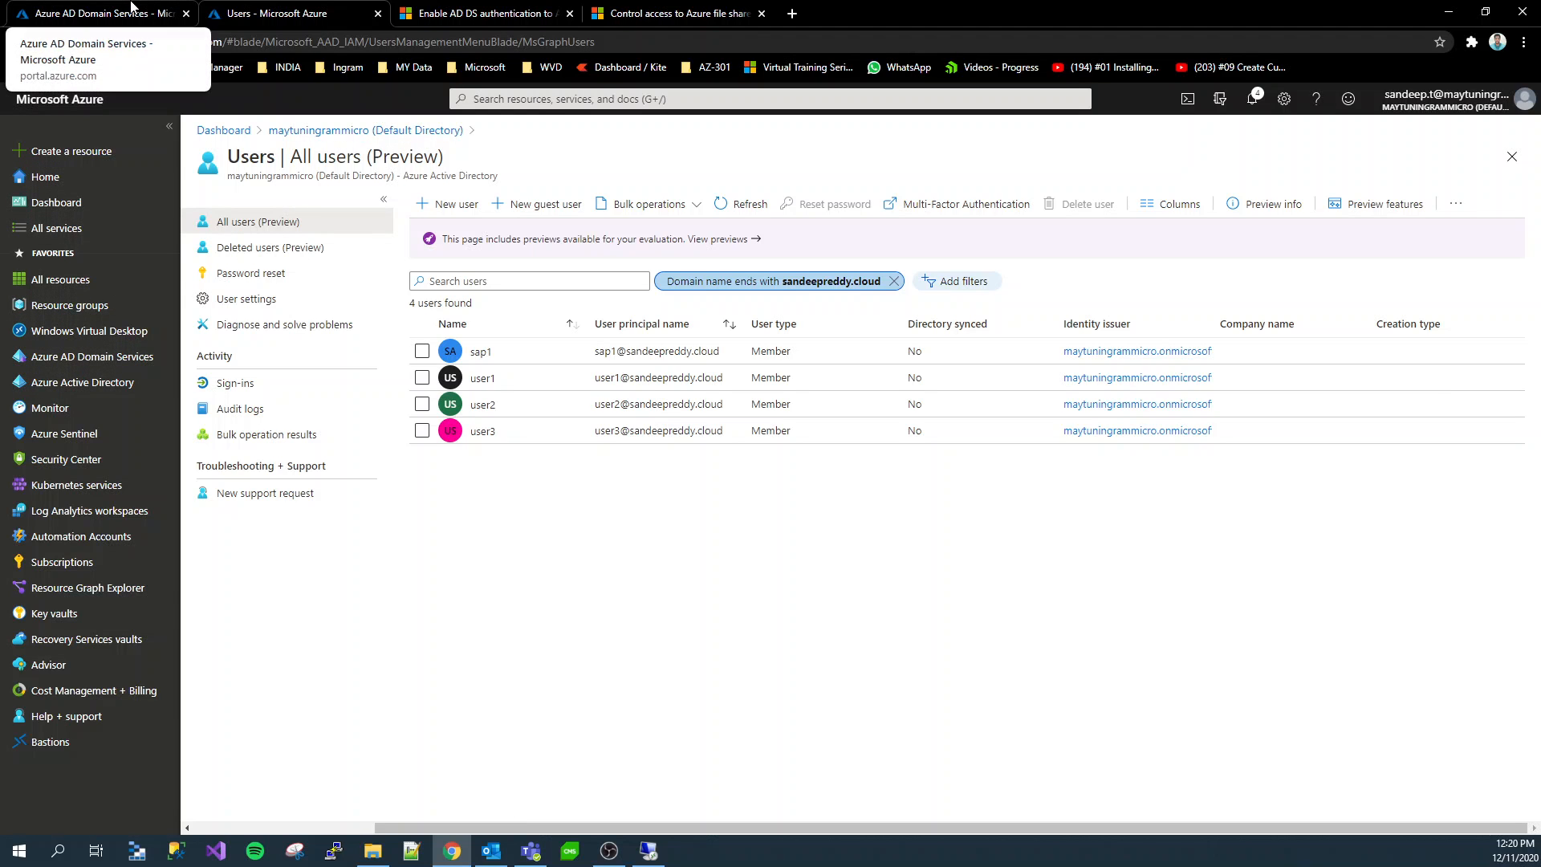
Start a new storage account and assign it to a new resource group named File-storage
{"action": "left_click", "coordinate": [132, 8]}
{"action": "left_click", "coordinate": [543, 103]}
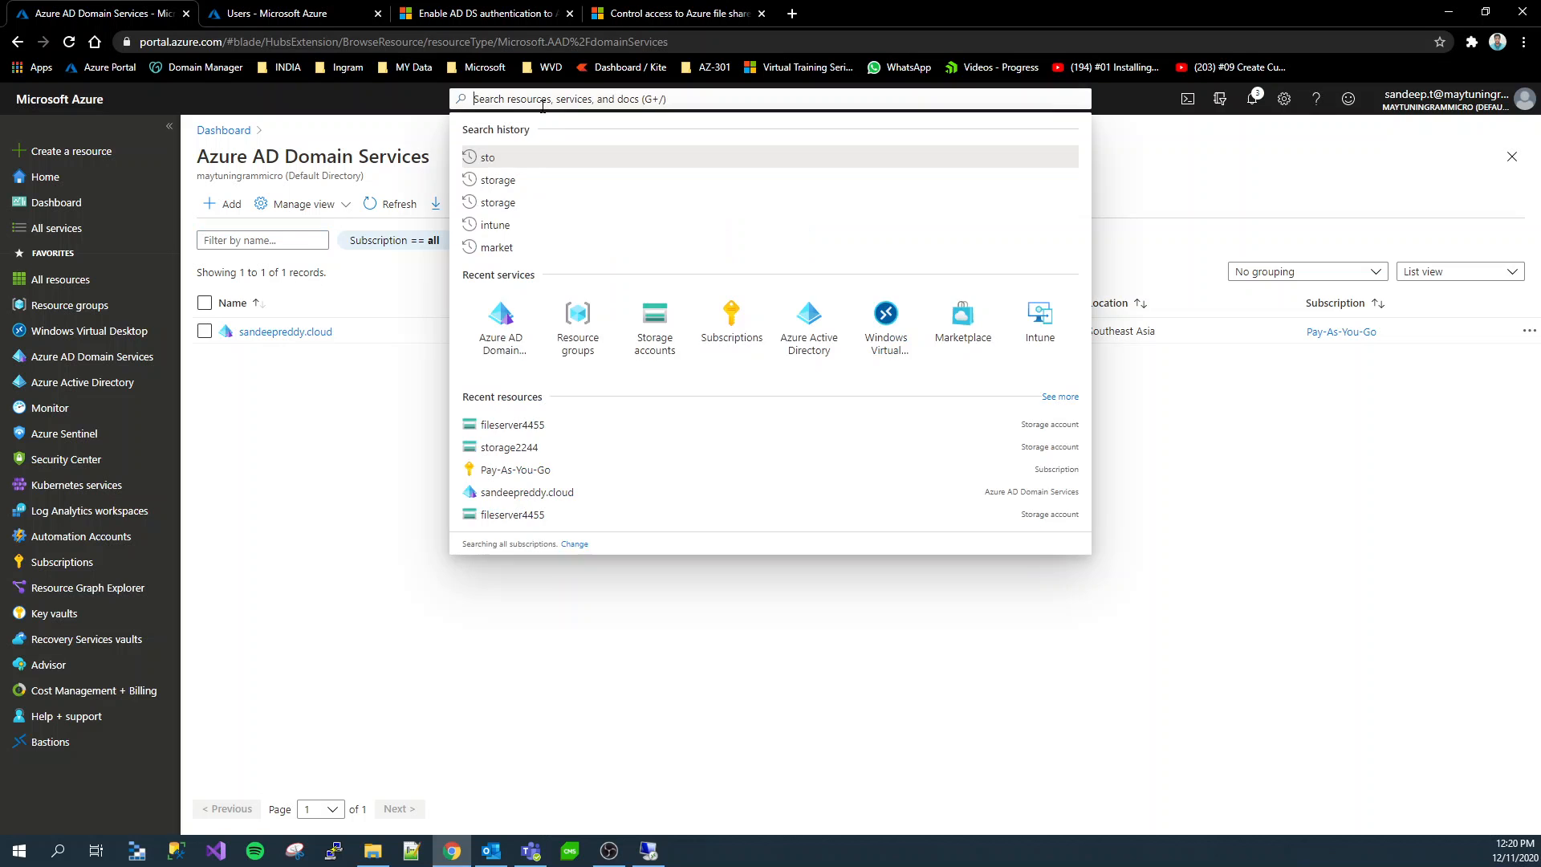
{"action": "left_click", "coordinate": [658, 341]}
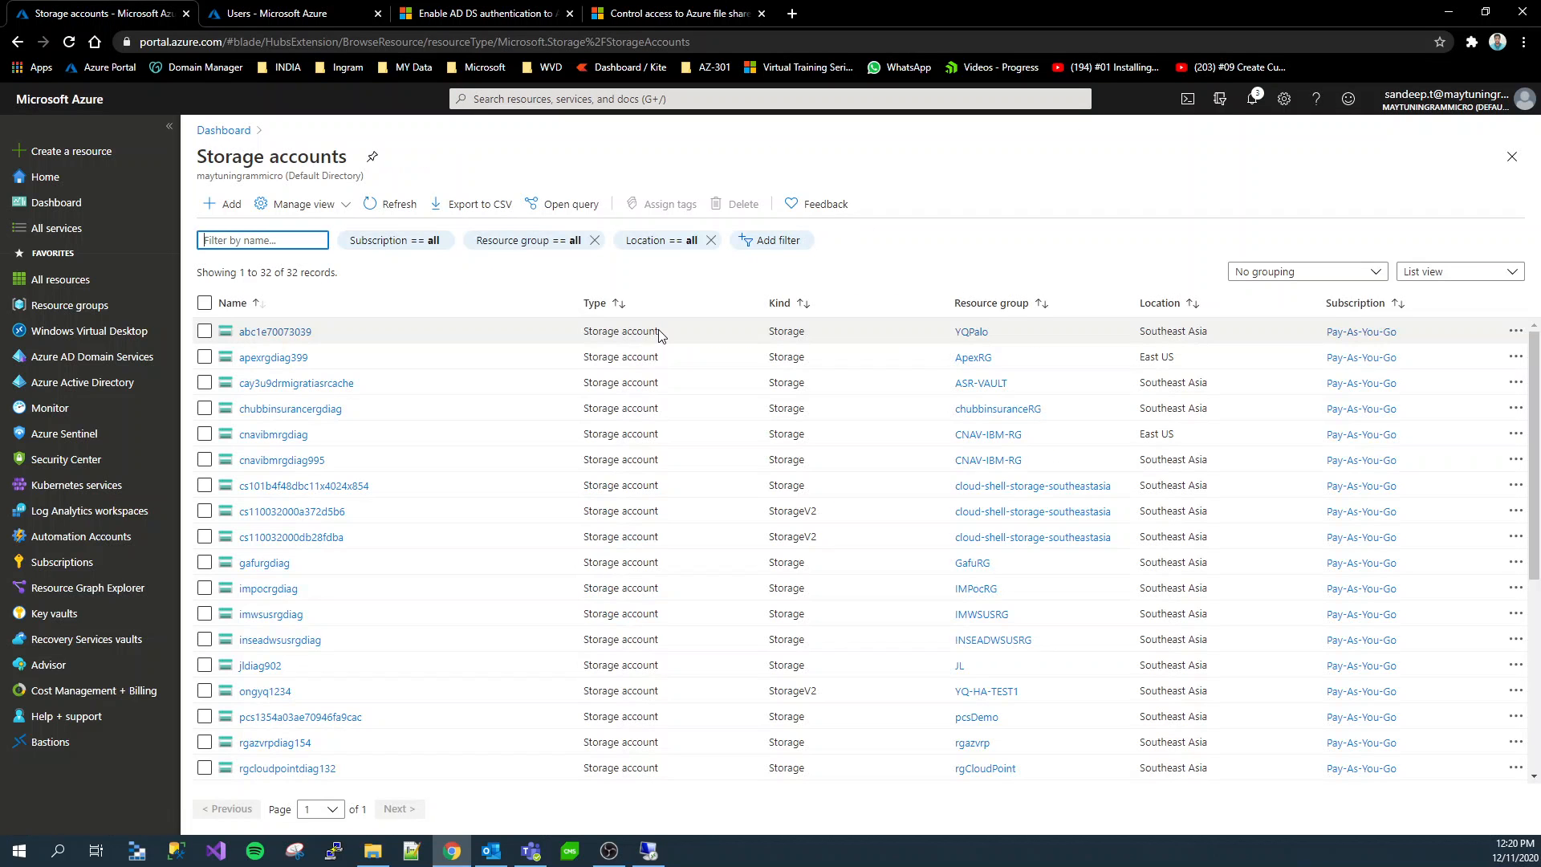
{"action": "left_click", "coordinate": [231, 206]}
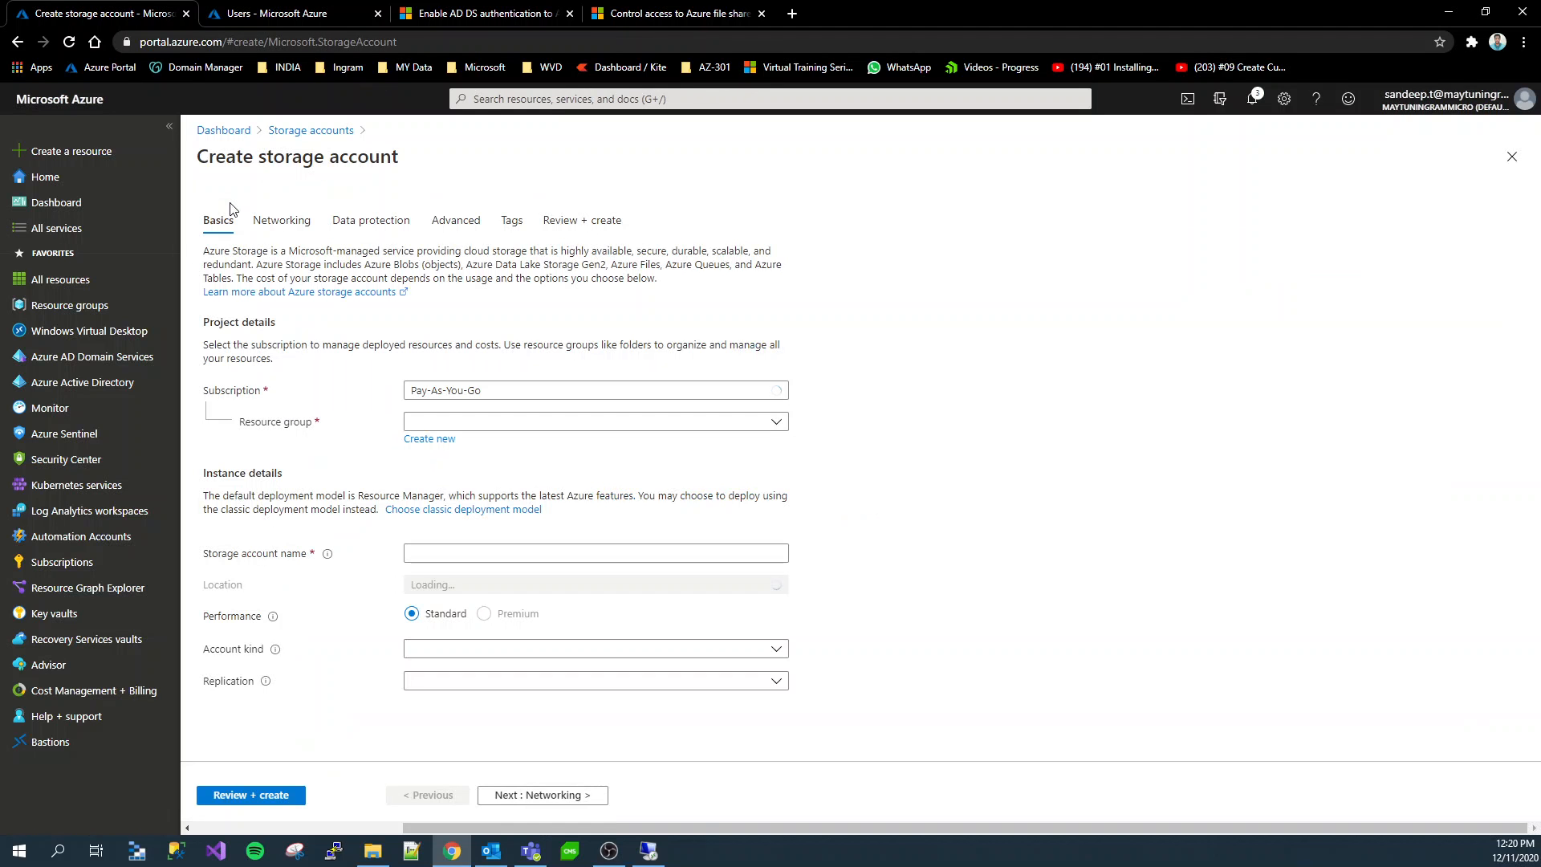
{"action": "left_click", "coordinate": [499, 421]}
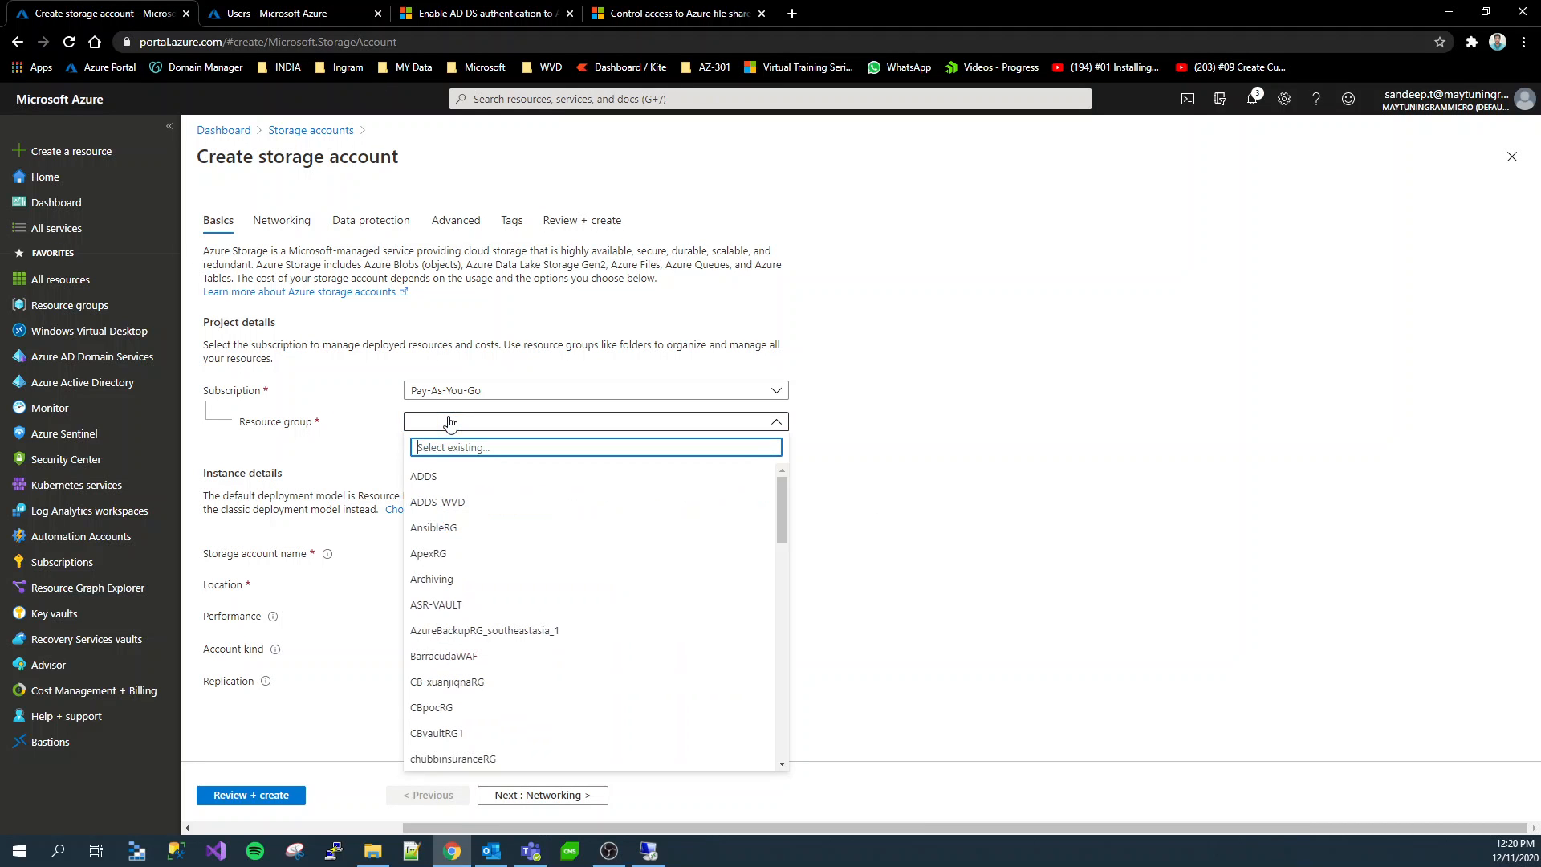
{"action": "left_click", "coordinate": [450, 421]}
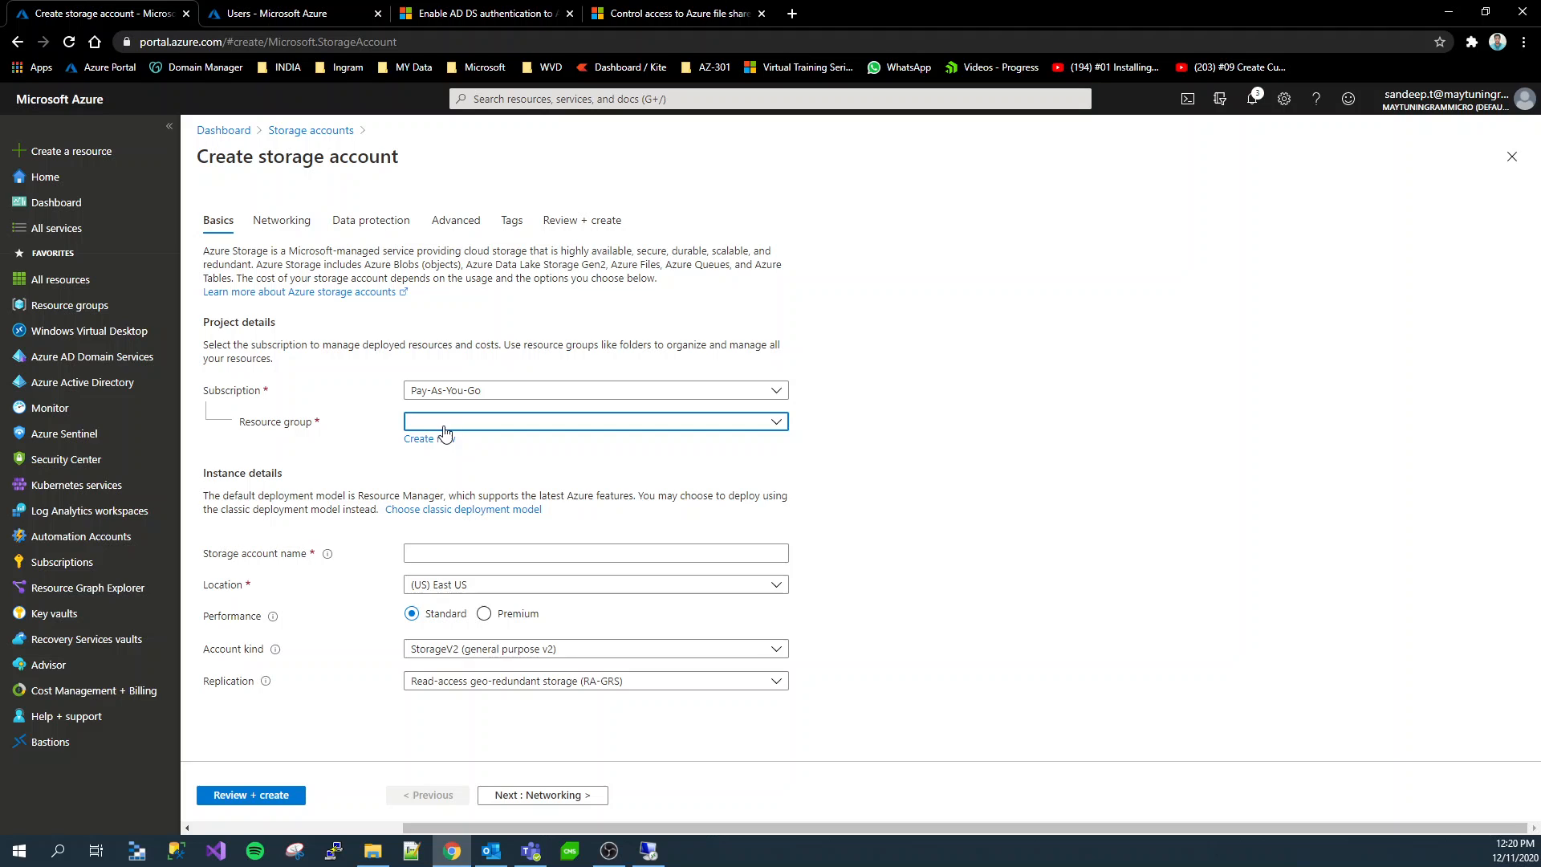
{"action": "left_click", "coordinate": [440, 442]}
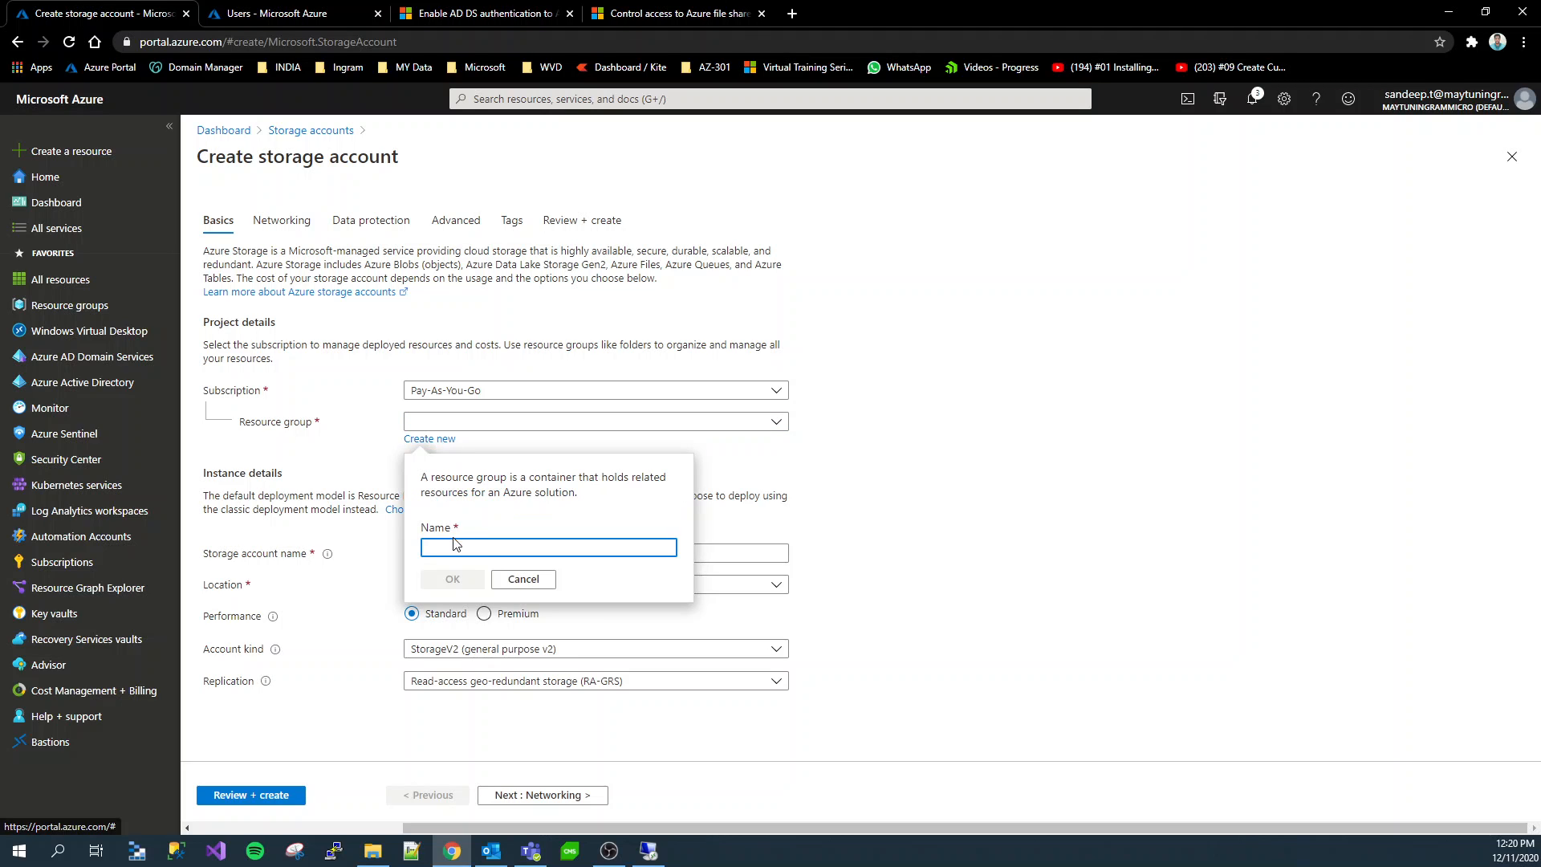
{"action": "type", "text": "Fi"}
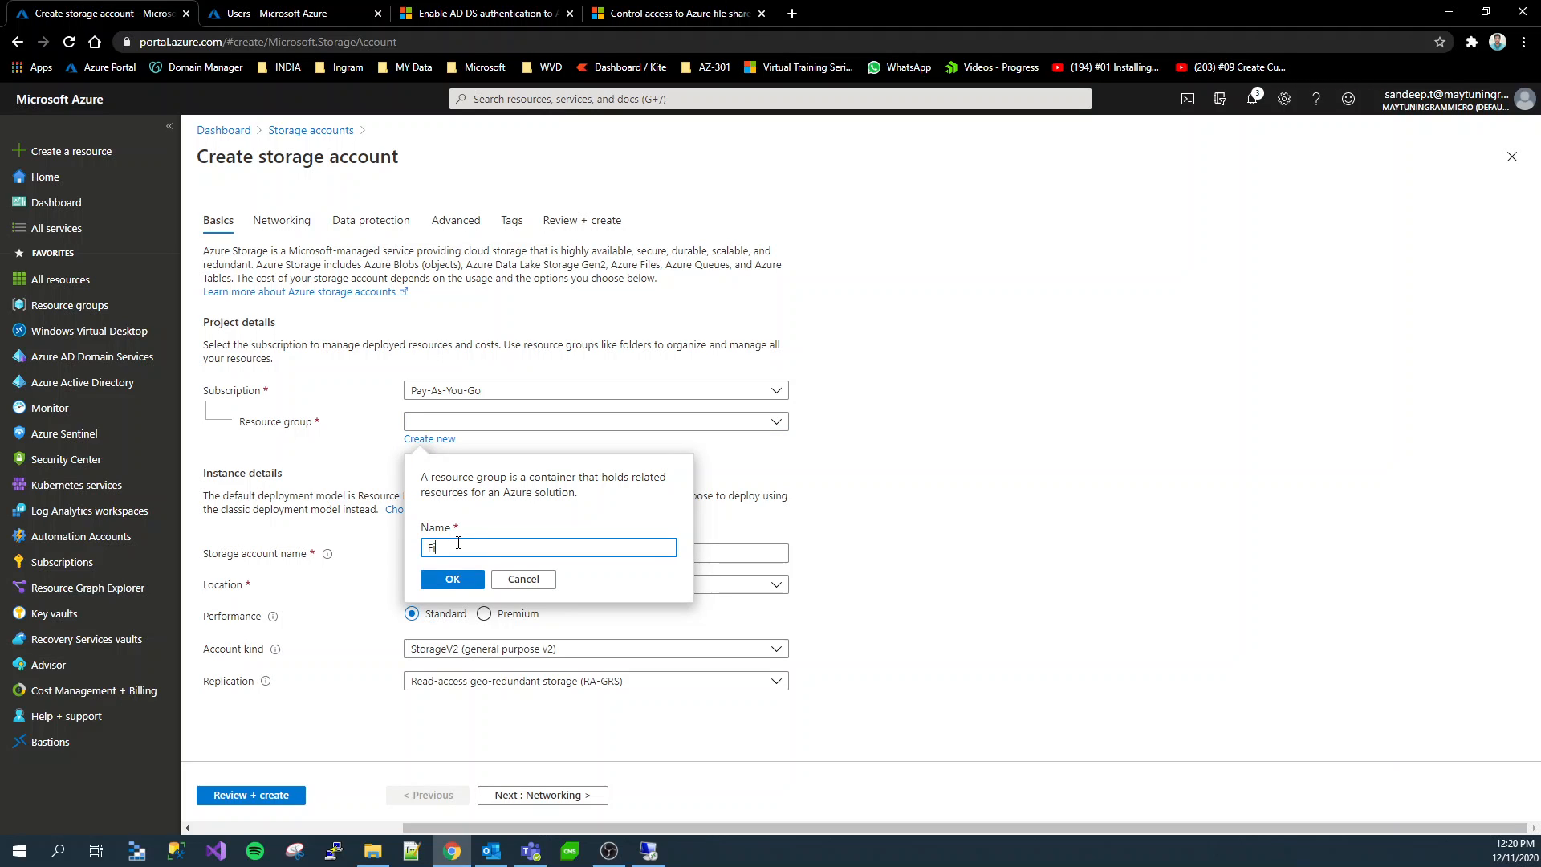
{"action": "type", "text": "le-sha"}
{"action": "type", "text": "orage"}
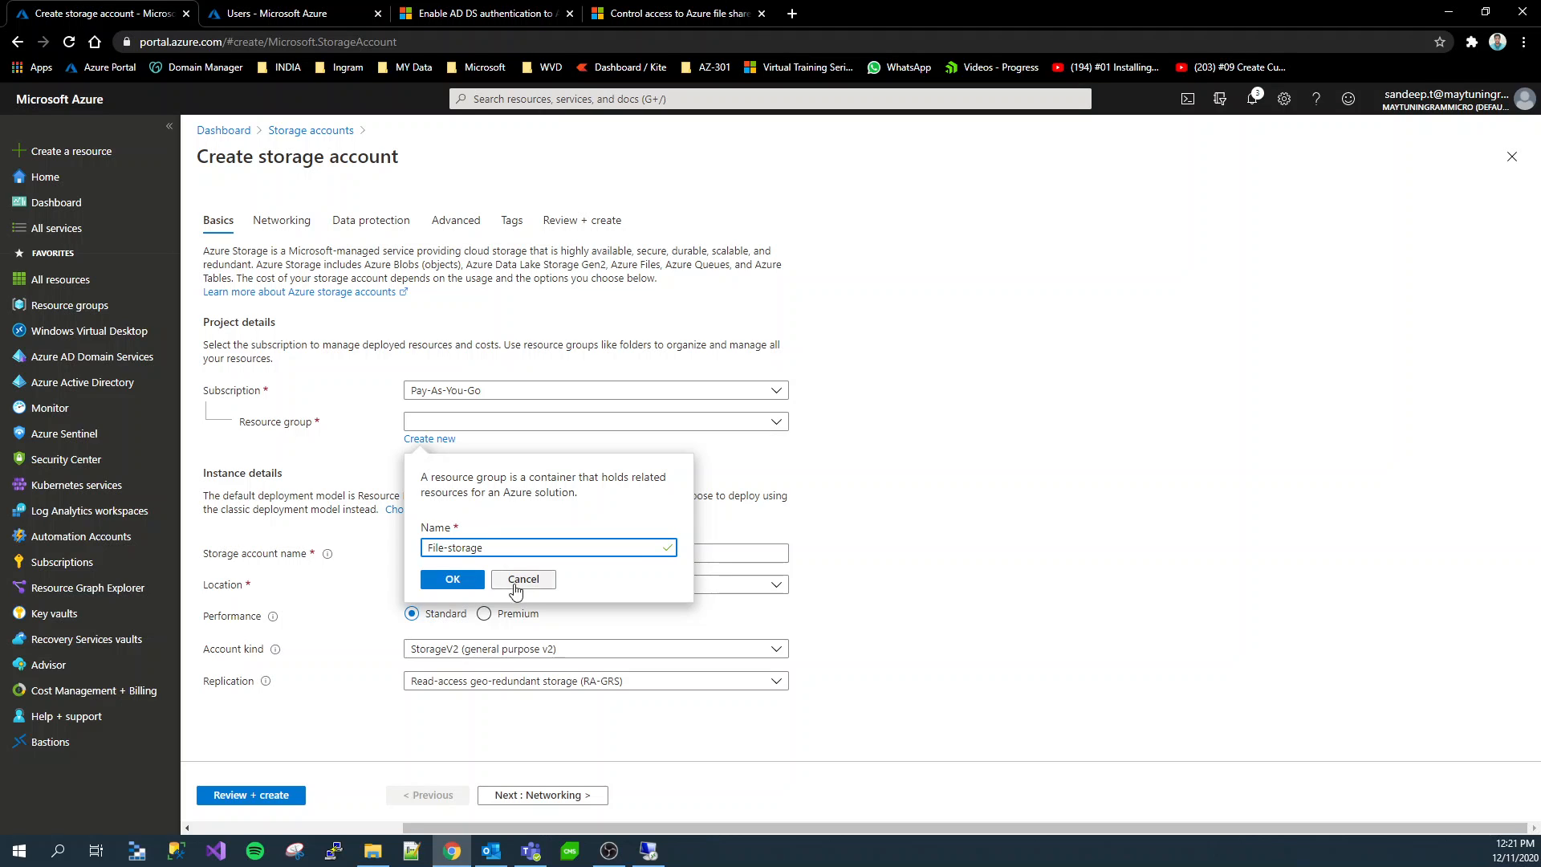
{"action": "left_click", "coordinate": [456, 581]}
Name the storage account fileserver2233, with location Southeast Asia and locally-redundant storage (LRS) replication
{"action": "left_click", "coordinate": [462, 553]}
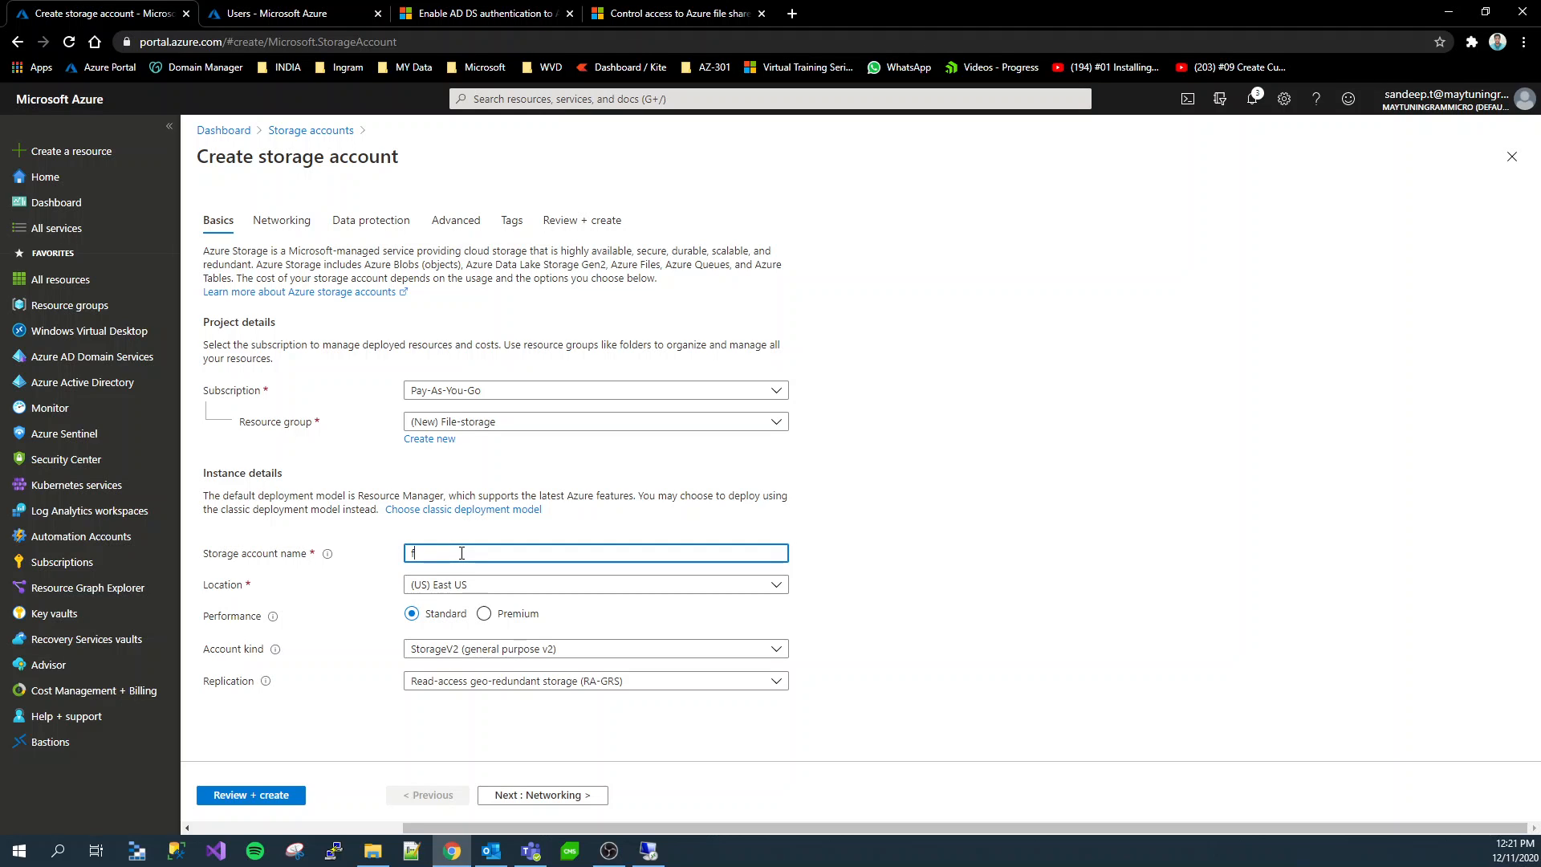
{"action": "type", "text": "fileserver2233"}
{"action": "left_click", "coordinate": [449, 584]}
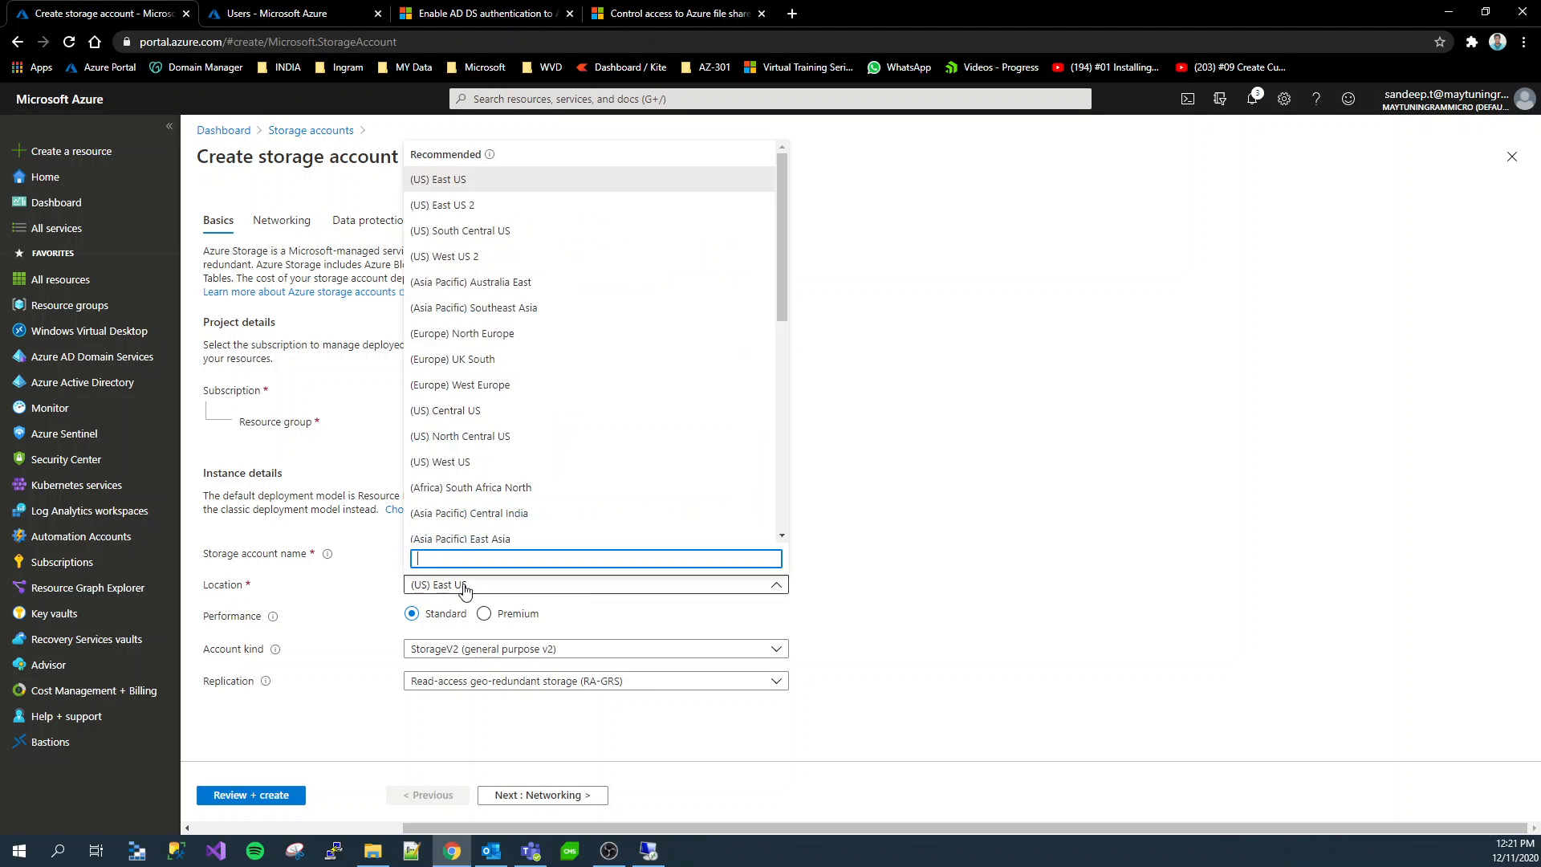
{"action": "left_click", "coordinate": [505, 310]}
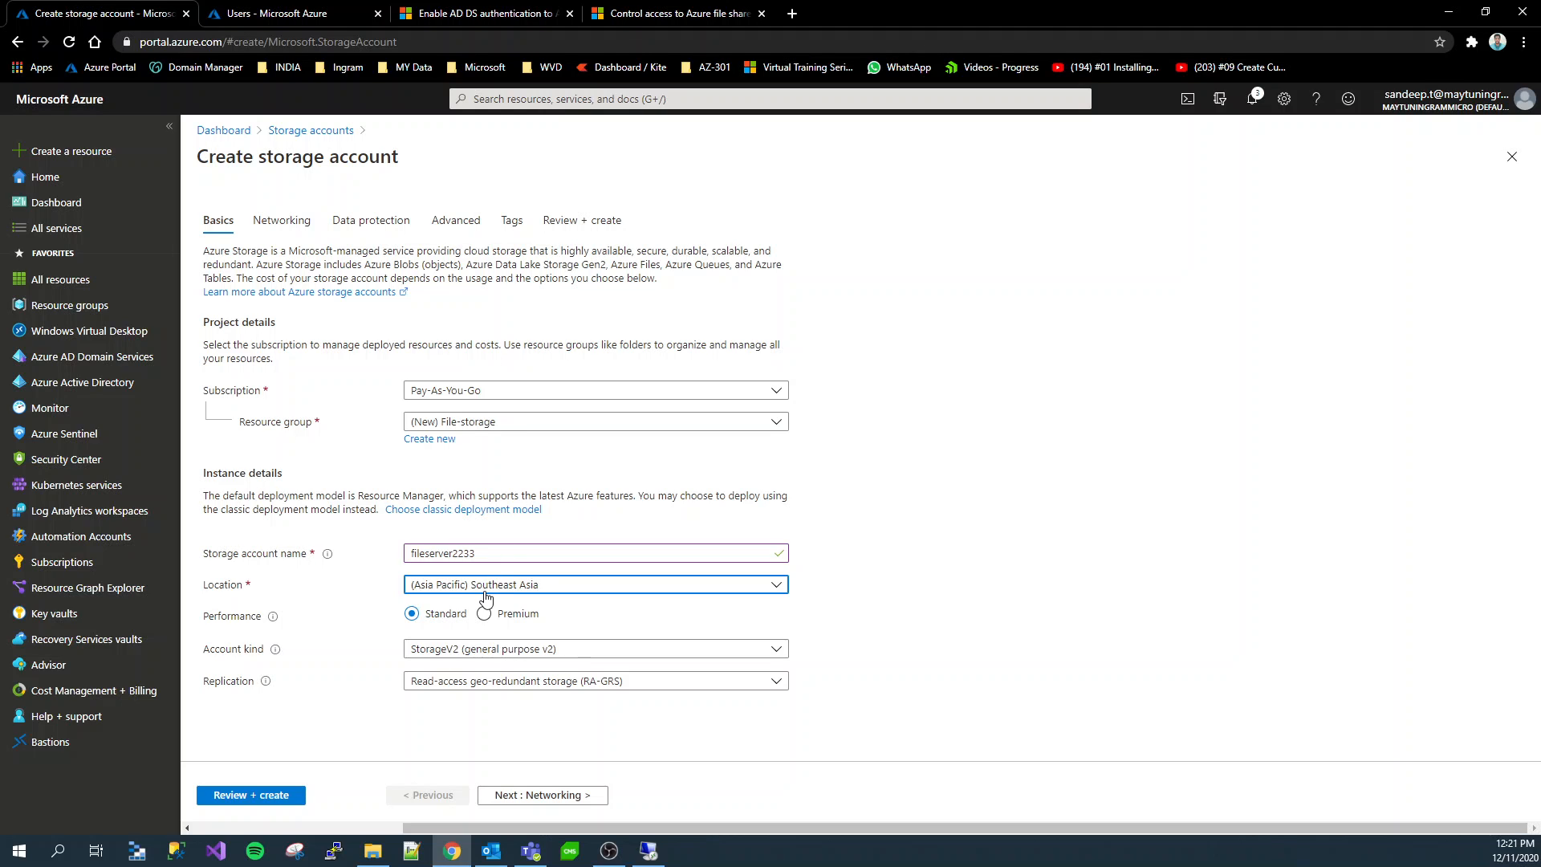
{"action": "left_click", "coordinate": [511, 689]}
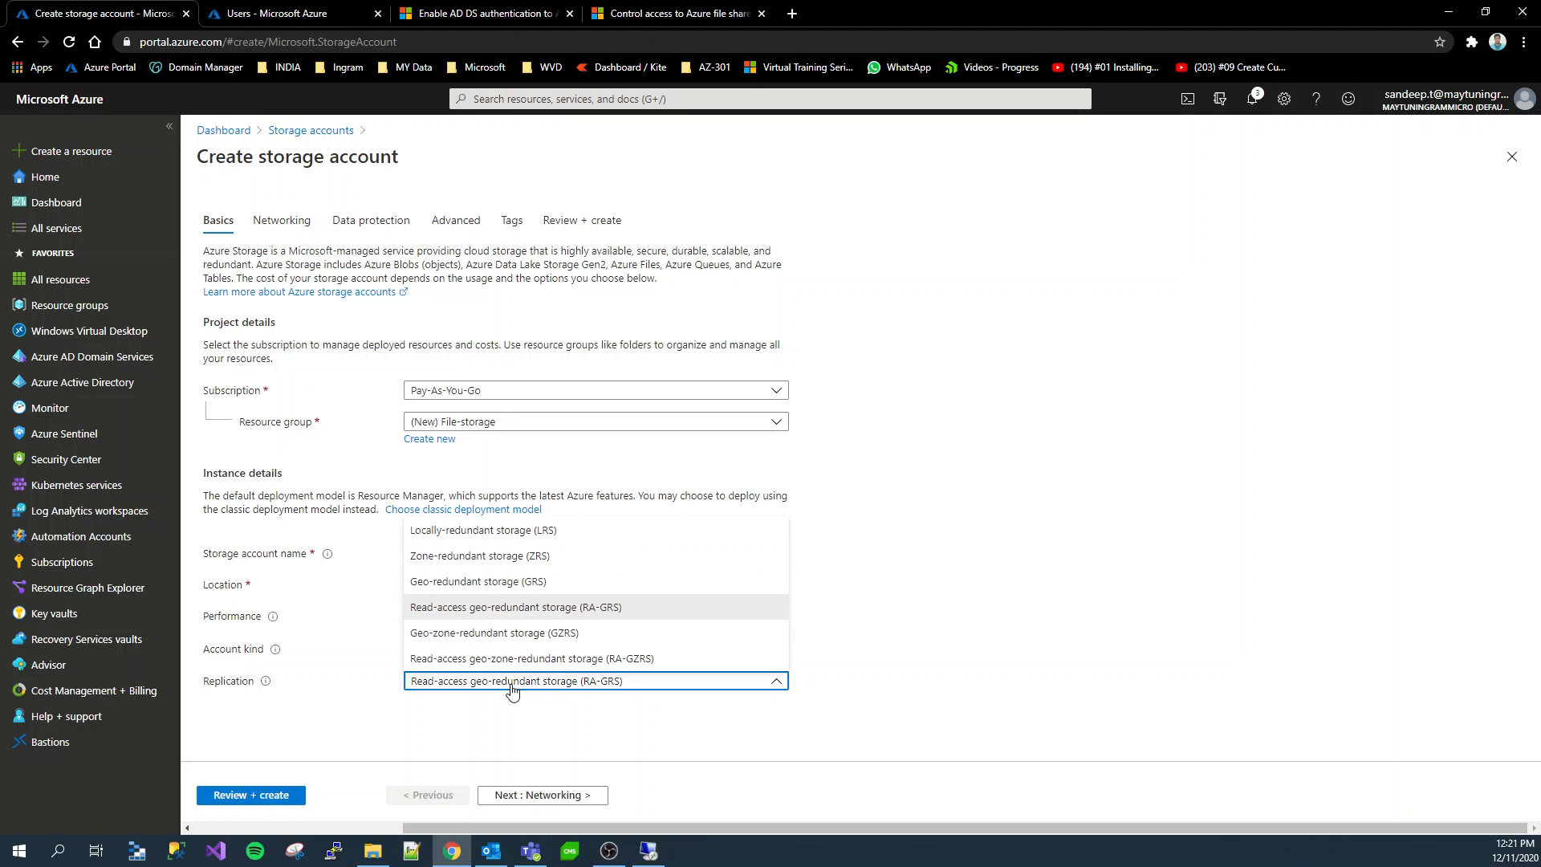
{"action": "left_click", "coordinate": [505, 544]}
Keep the default networking, data protection, advanced and tag settings, and create the storage account
{"action": "left_click", "coordinate": [546, 796]}
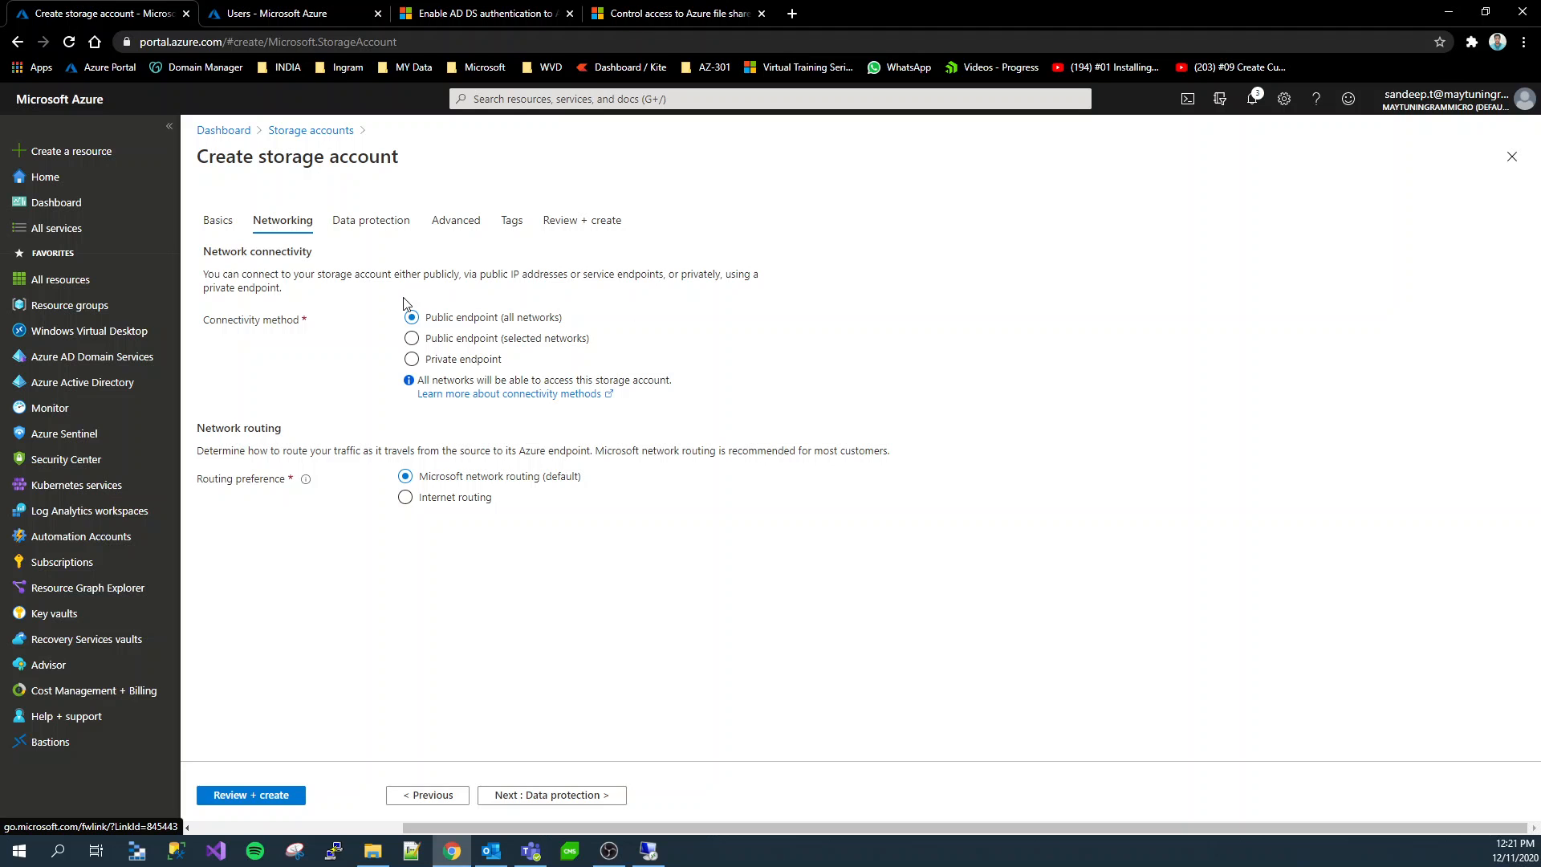
{"action": "left_click", "coordinate": [522, 798]}
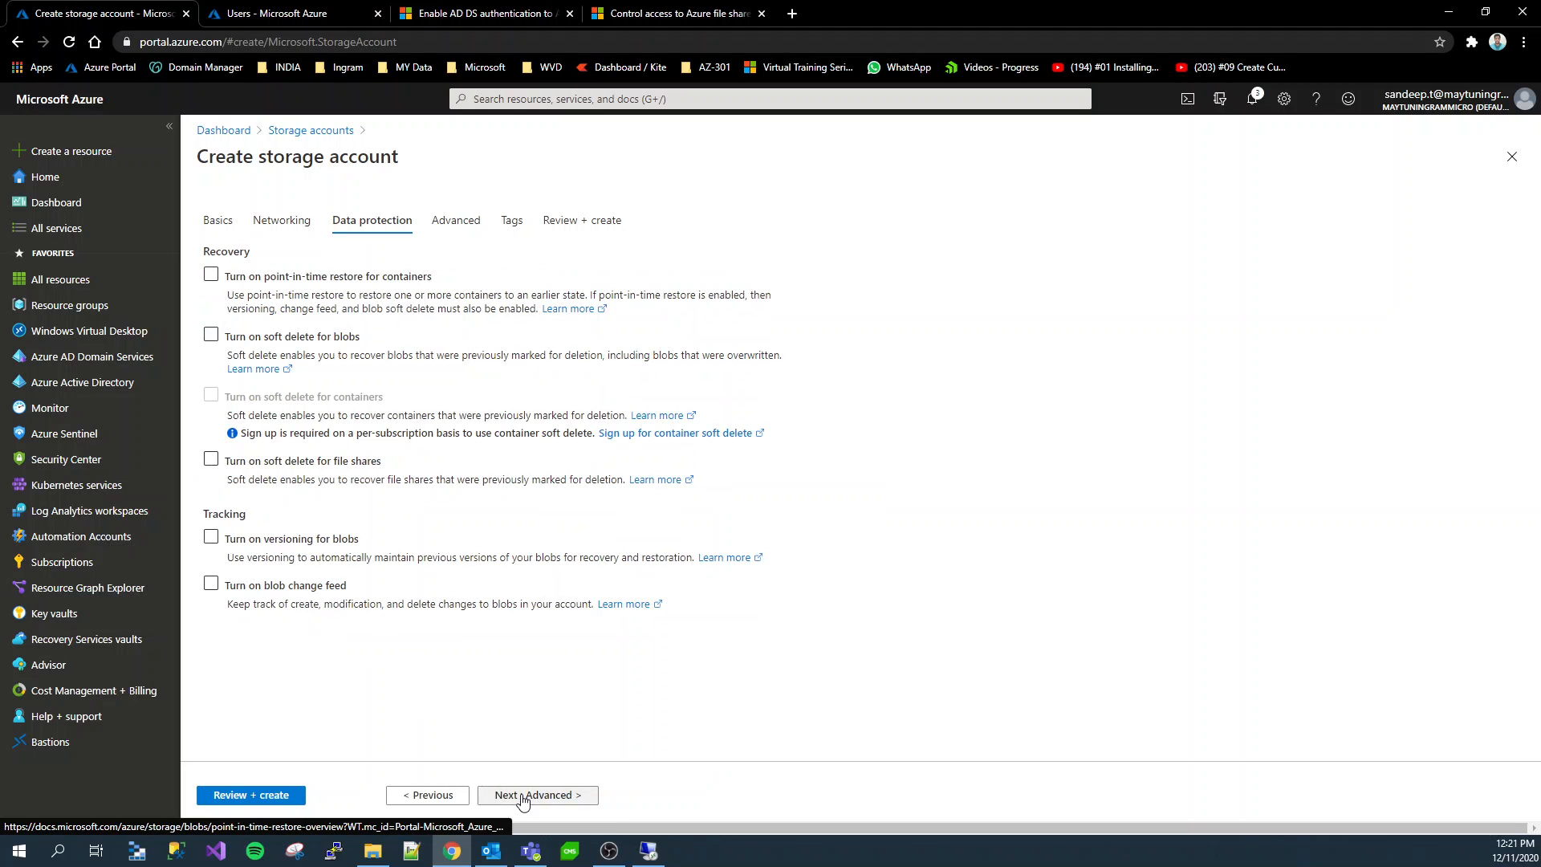
{"action": "left_click", "coordinate": [522, 798]}
{"action": "left_click", "coordinate": [519, 797]}
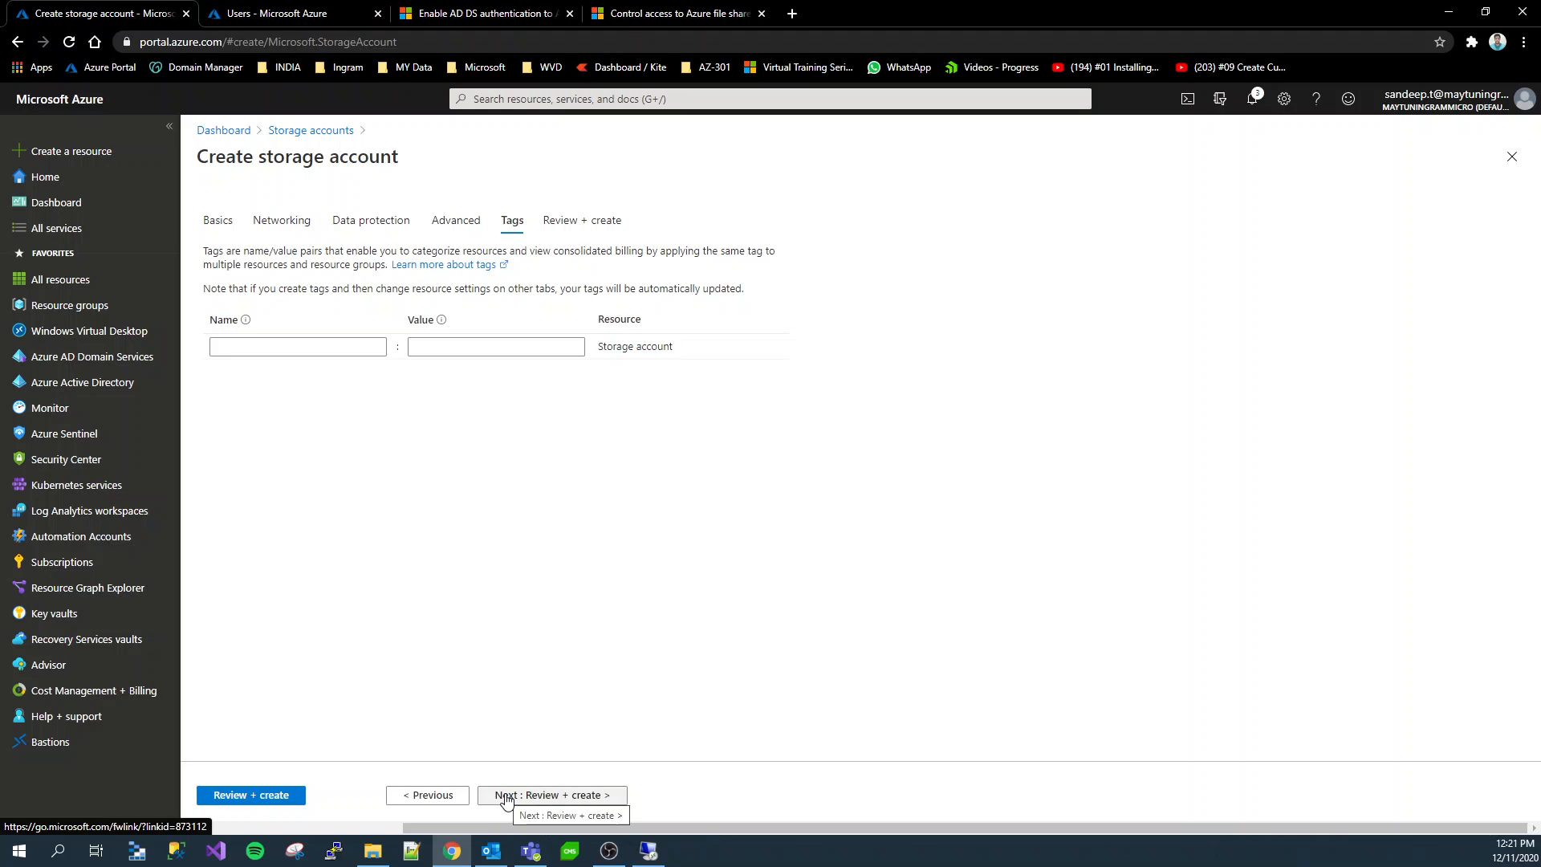
{"action": "left_click", "coordinate": [506, 796]}
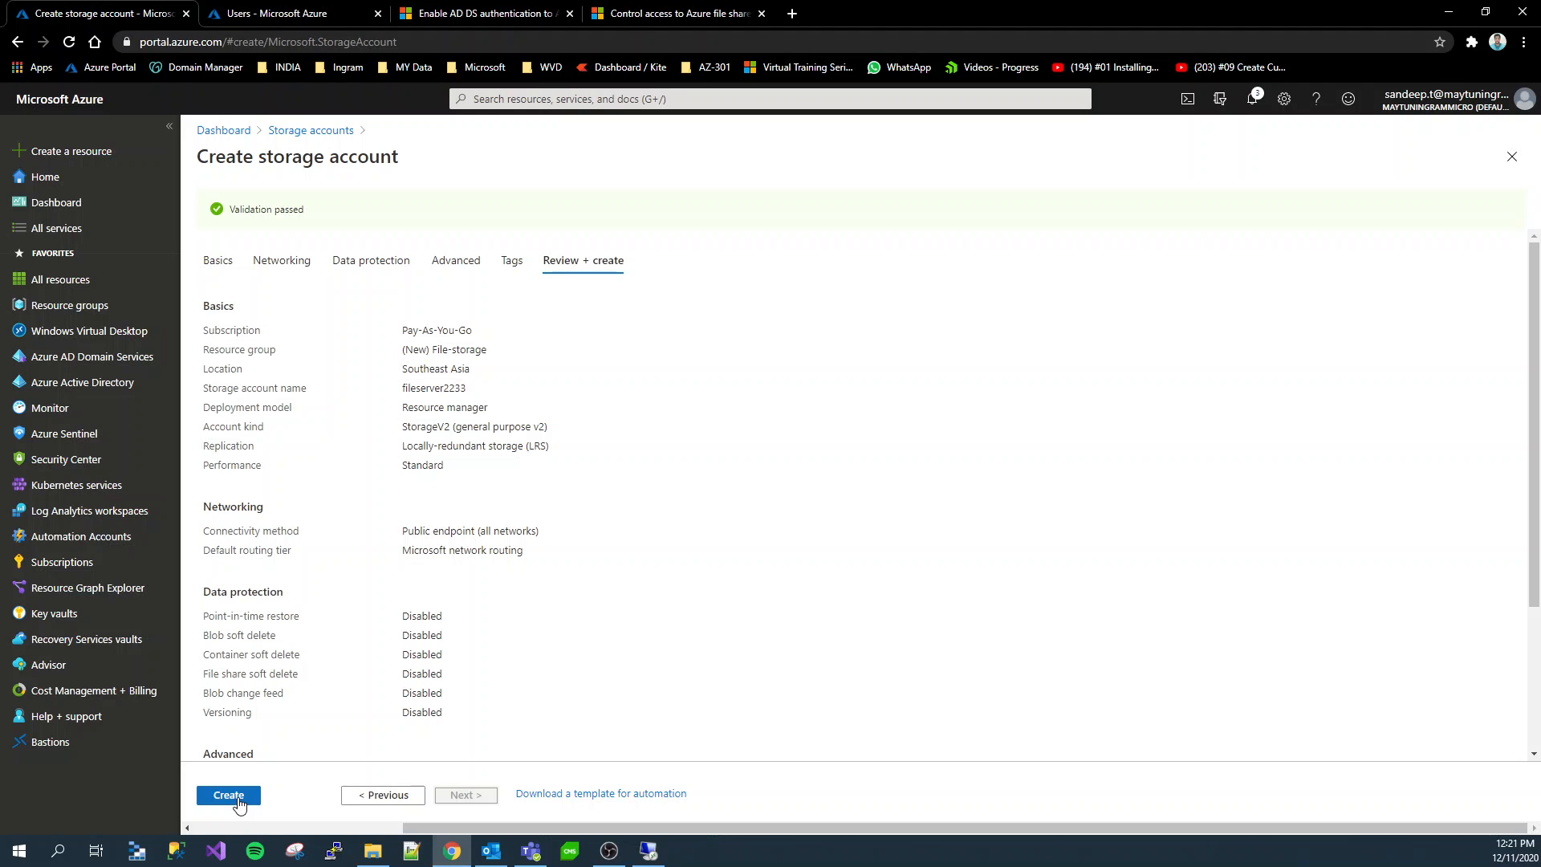
{"action": "left_click", "coordinate": [238, 803]}
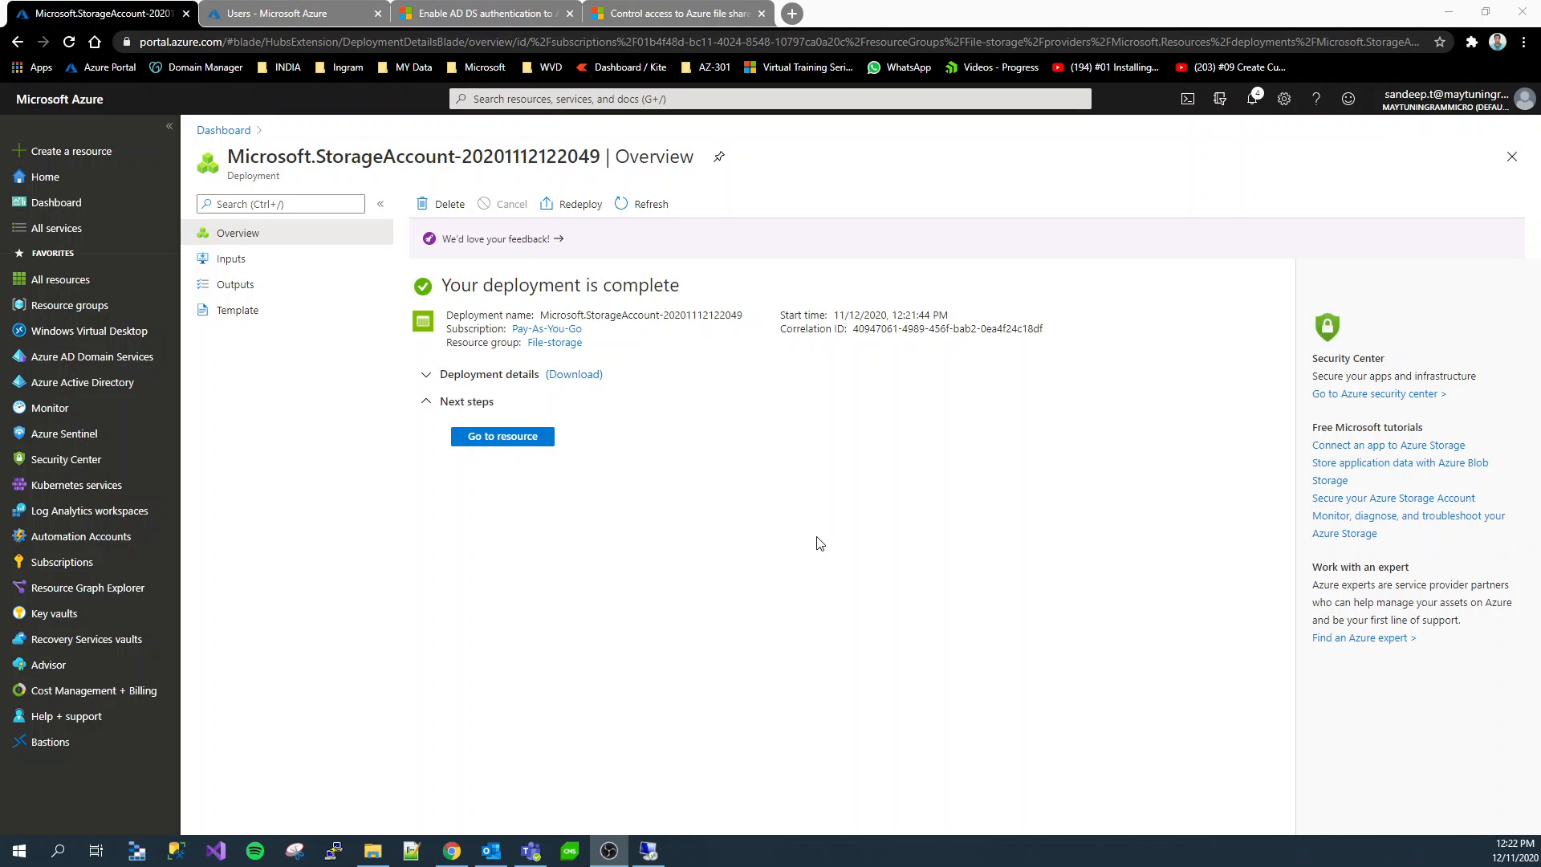
Create a file share named fileshare1 with a 100 GiB quota in the fileserver2233 storage account
{"action": "left_click", "coordinate": [491, 439]}
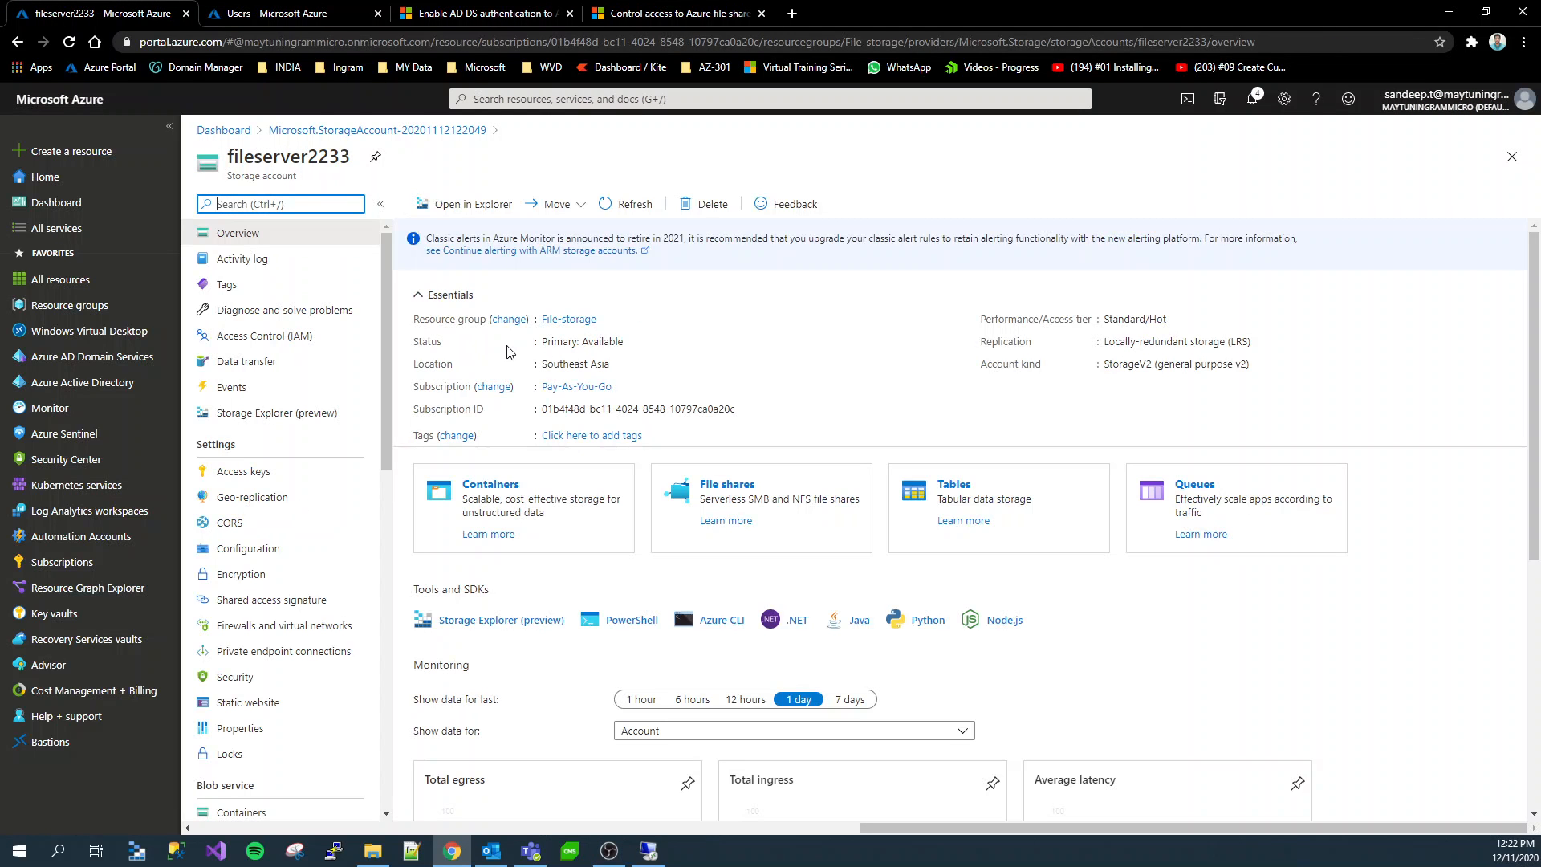
{"action": "scroll", "coordinate": [327, 509], "scroll_direction": "down", "scroll_amount": 6}
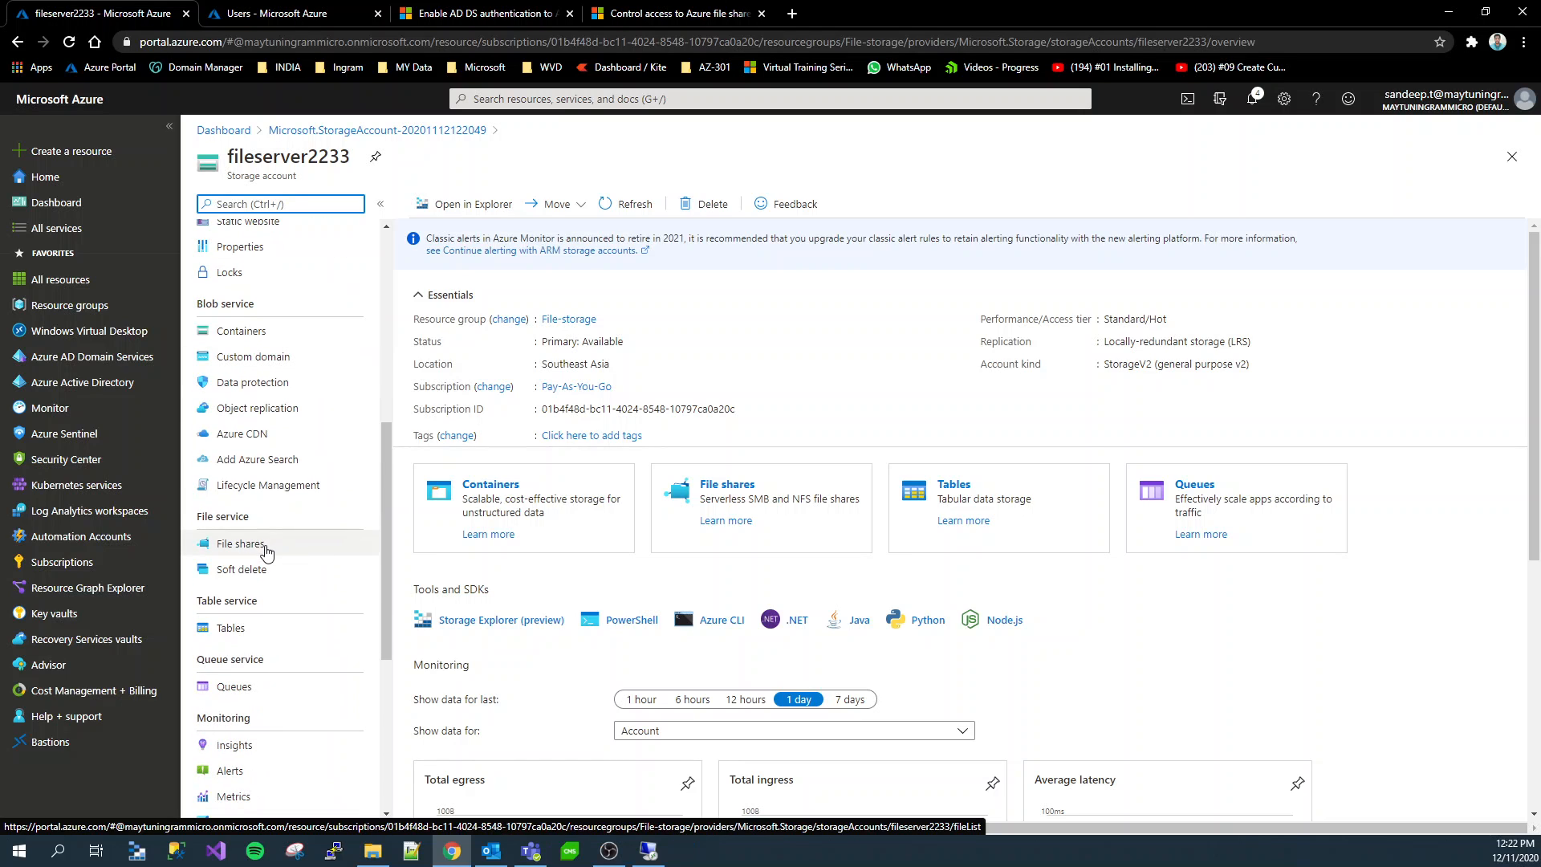
{"action": "left_click", "coordinate": [267, 552]}
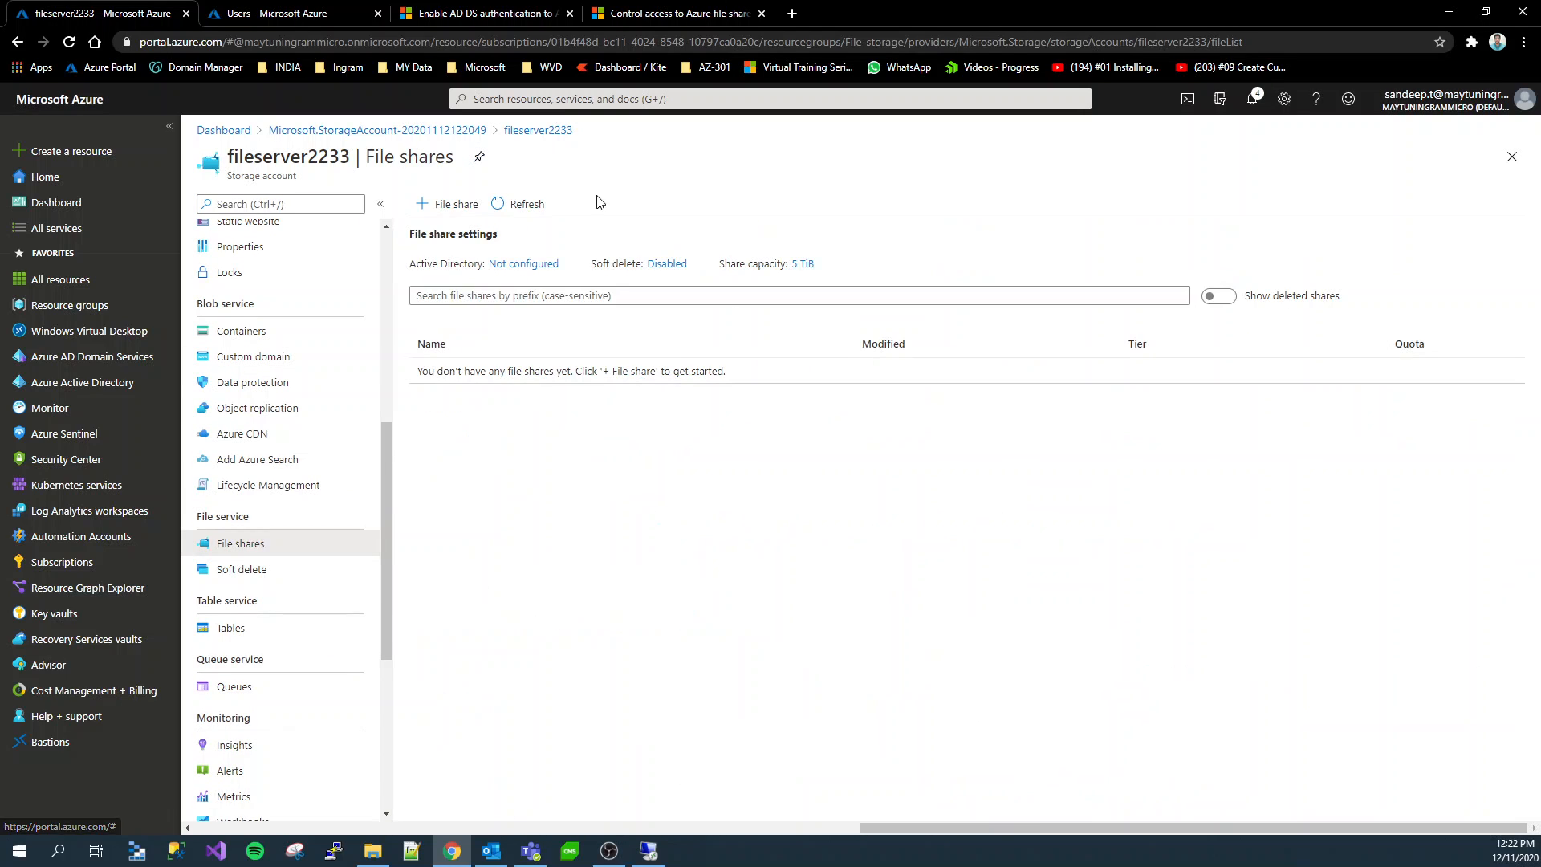
{"action": "left_click", "coordinate": [448, 204]}
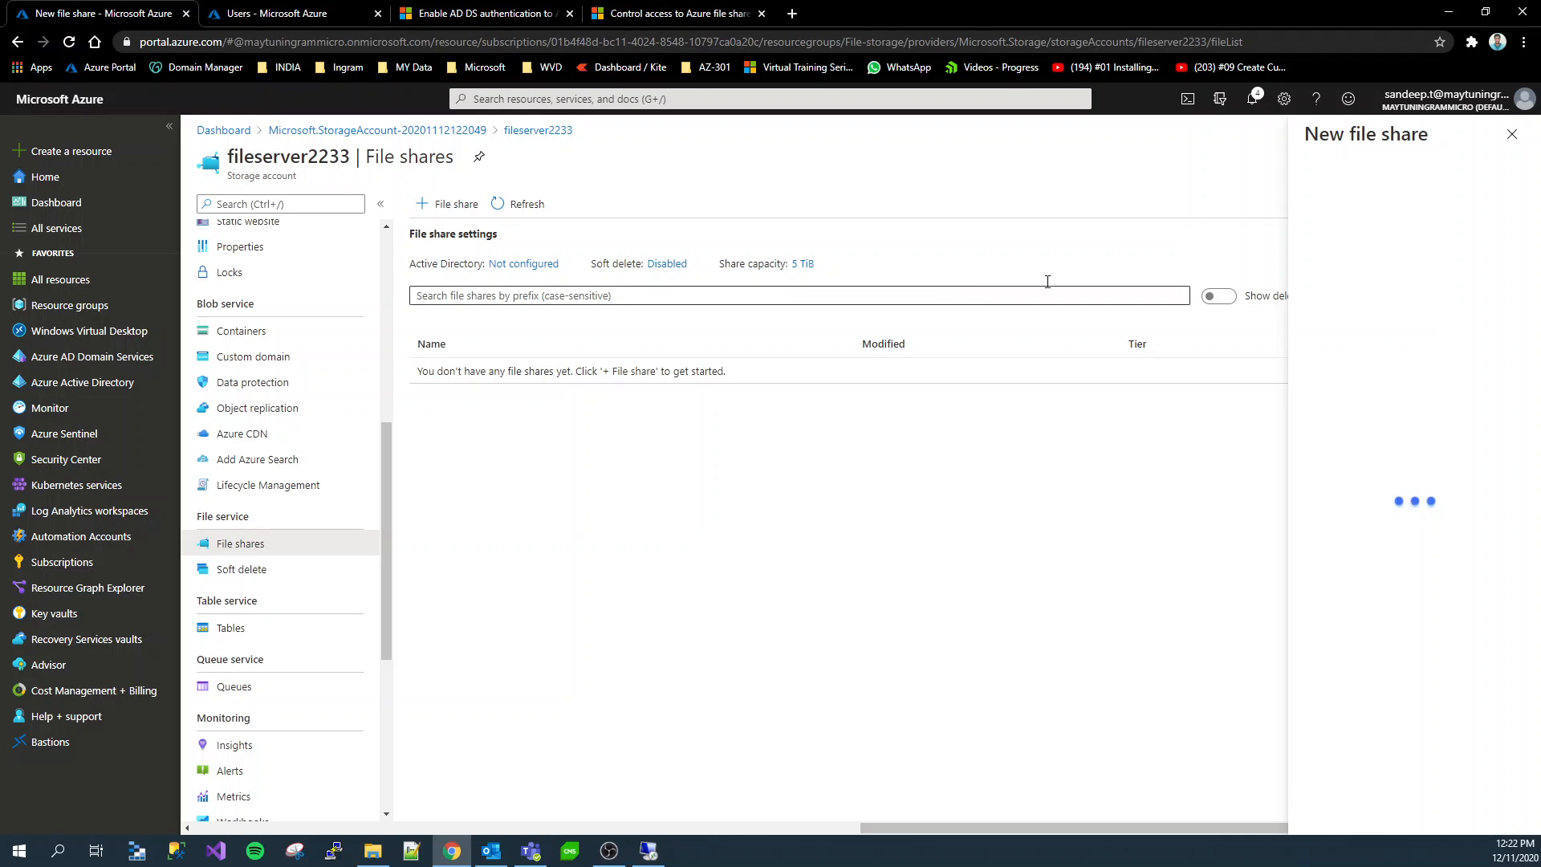
{"action": "left_click", "coordinate": [1332, 209]}
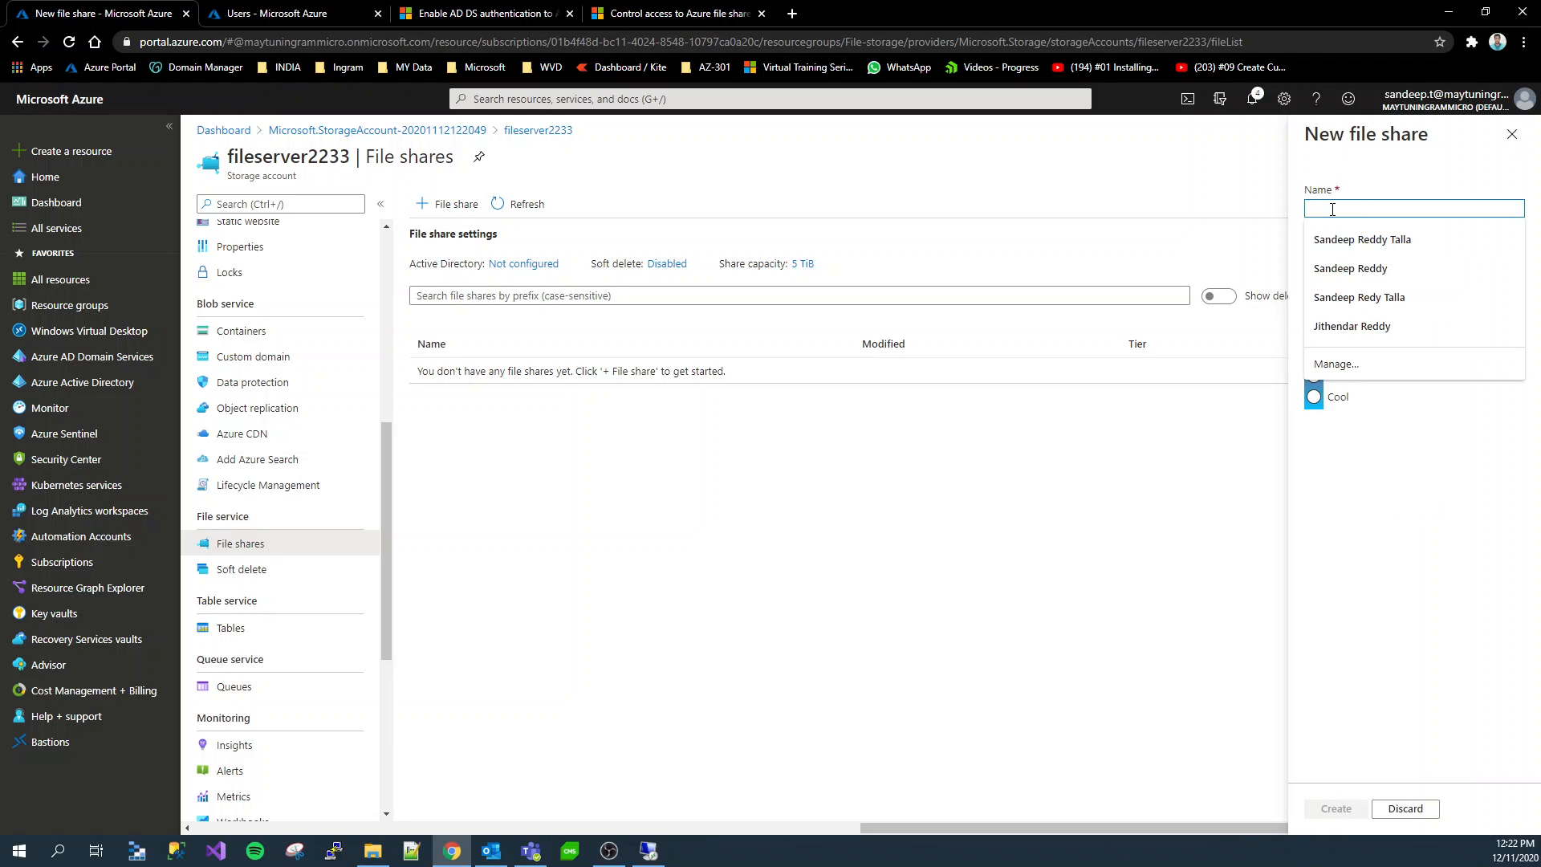
{"action": "type", "text": "fileshare1"}
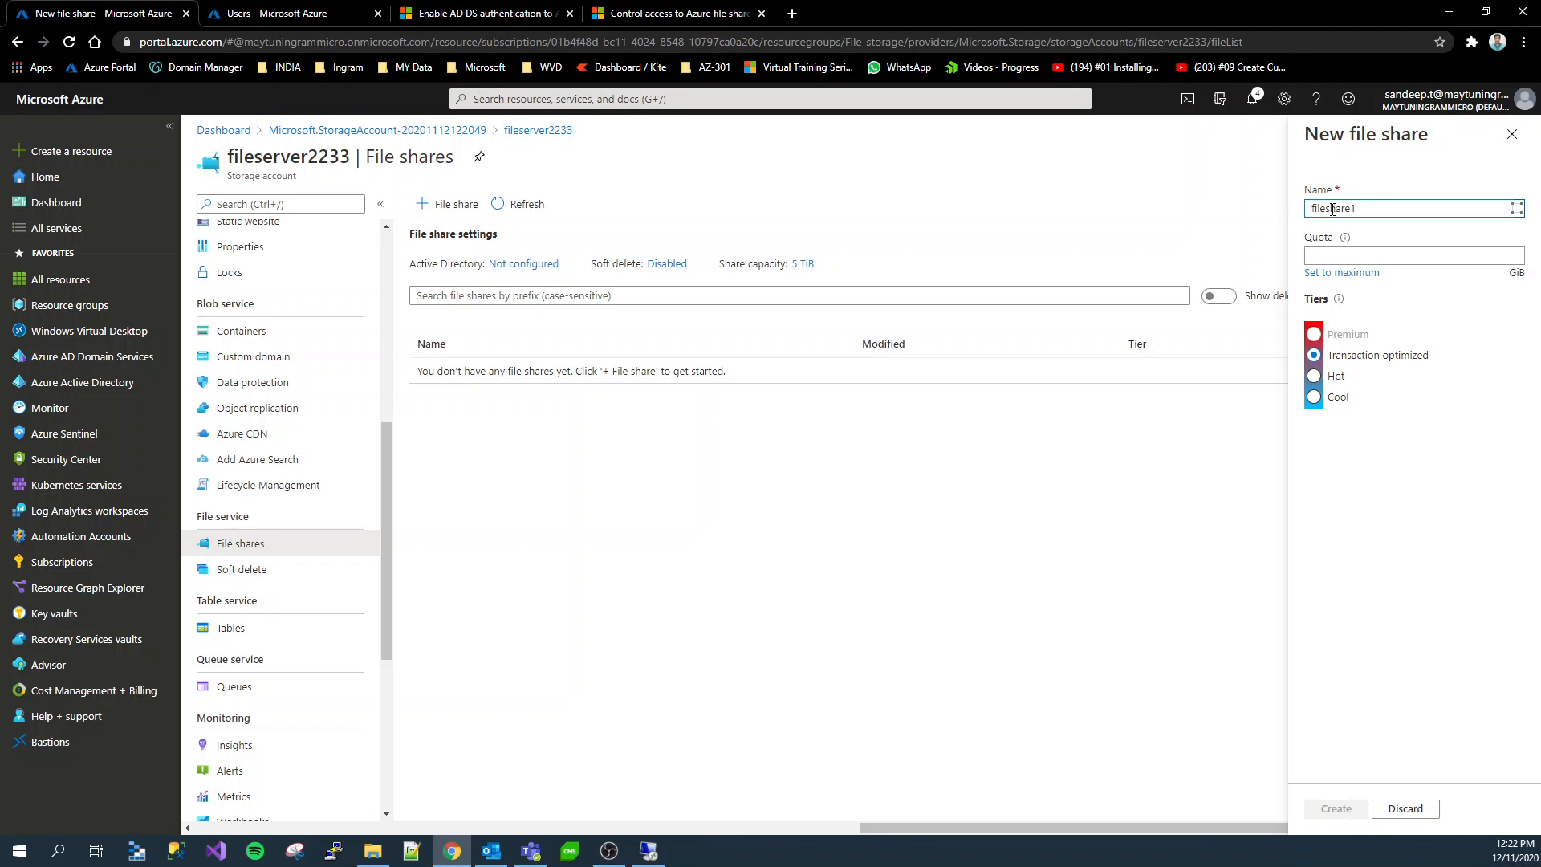
{"action": "left_click", "coordinate": [1338, 256]}
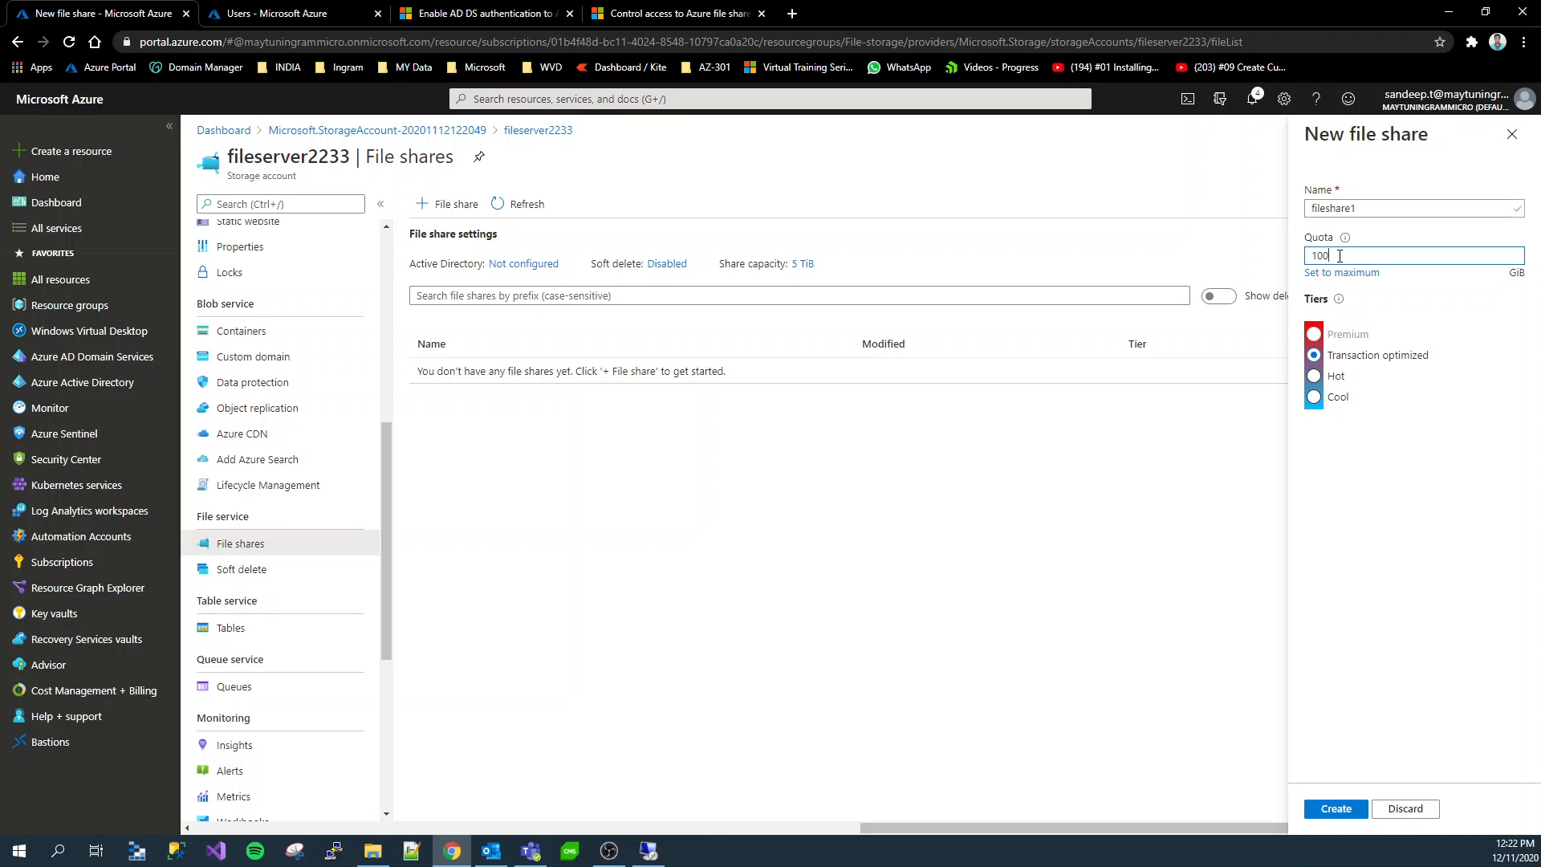
{"action": "left_click", "coordinate": [1338, 811]}
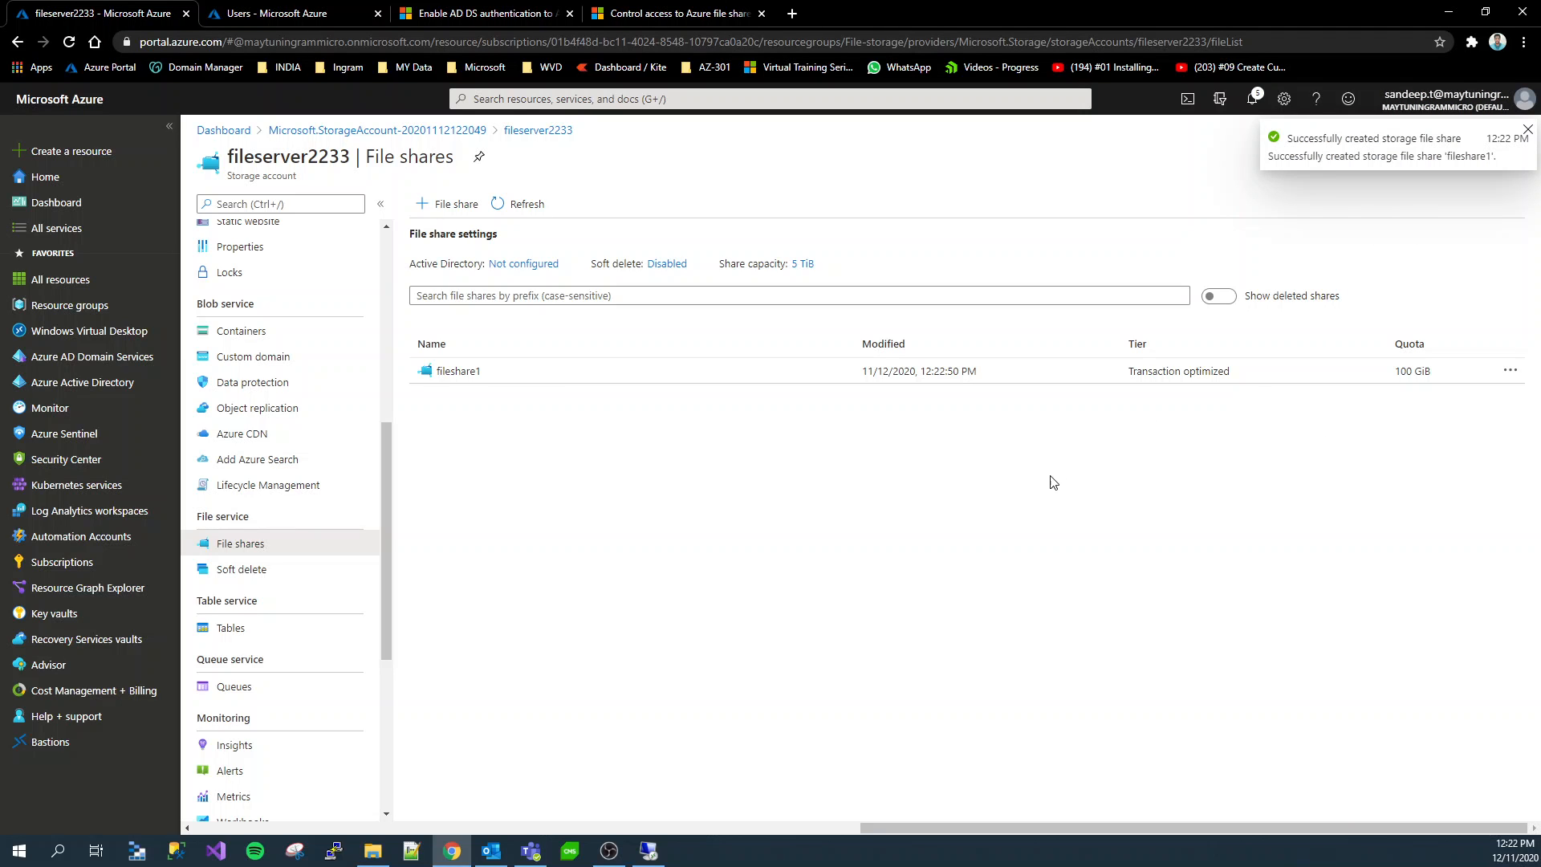
Examine the Windows connection script of fileshare1, then close the connection details
{"action": "left_click", "coordinate": [467, 376]}
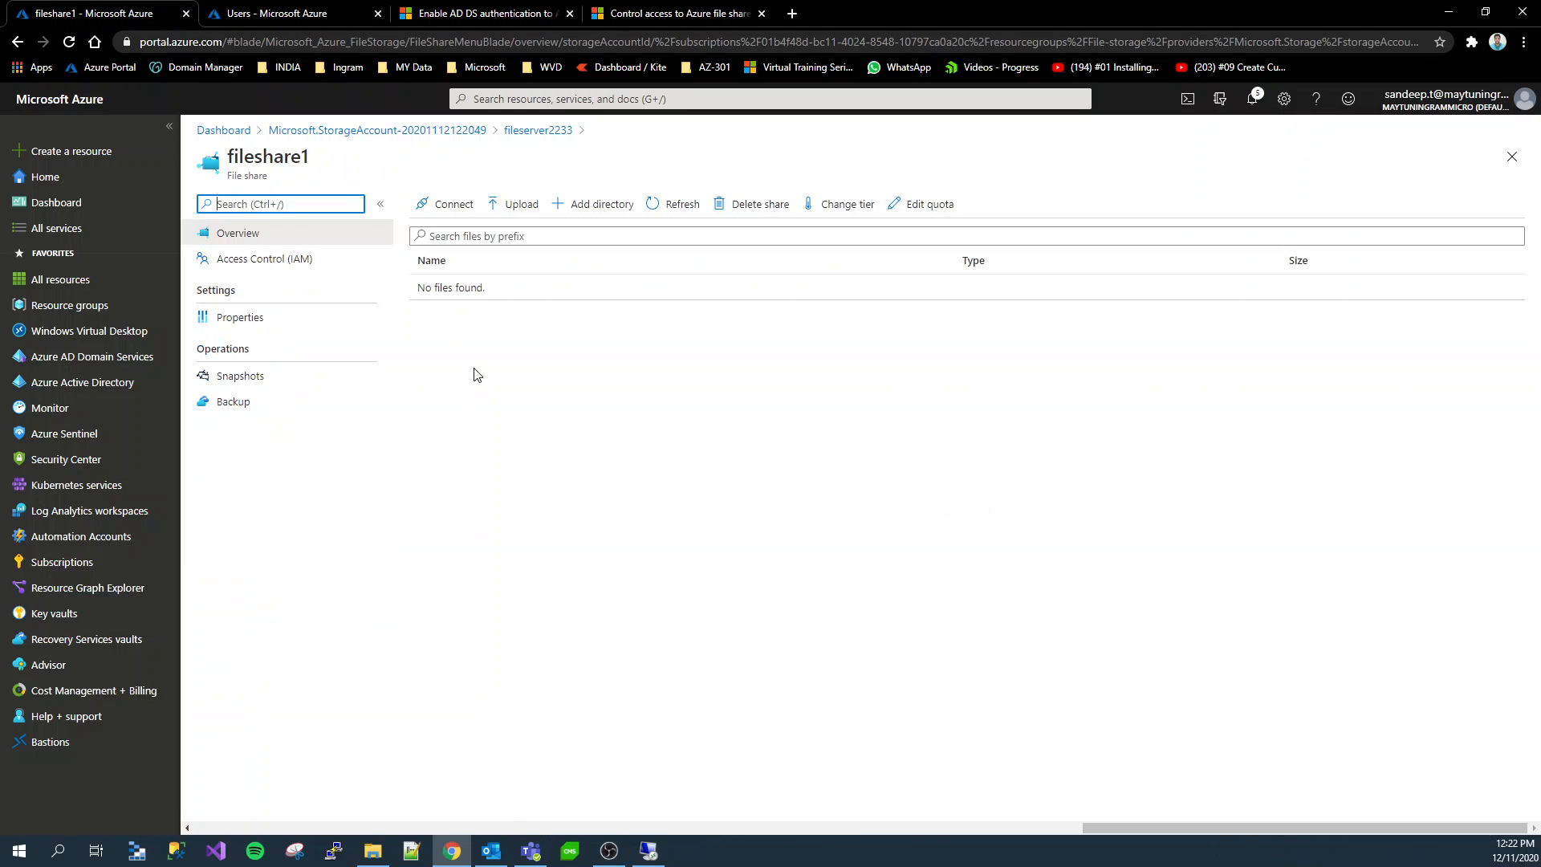
{"action": "left_click", "coordinate": [440, 212]}
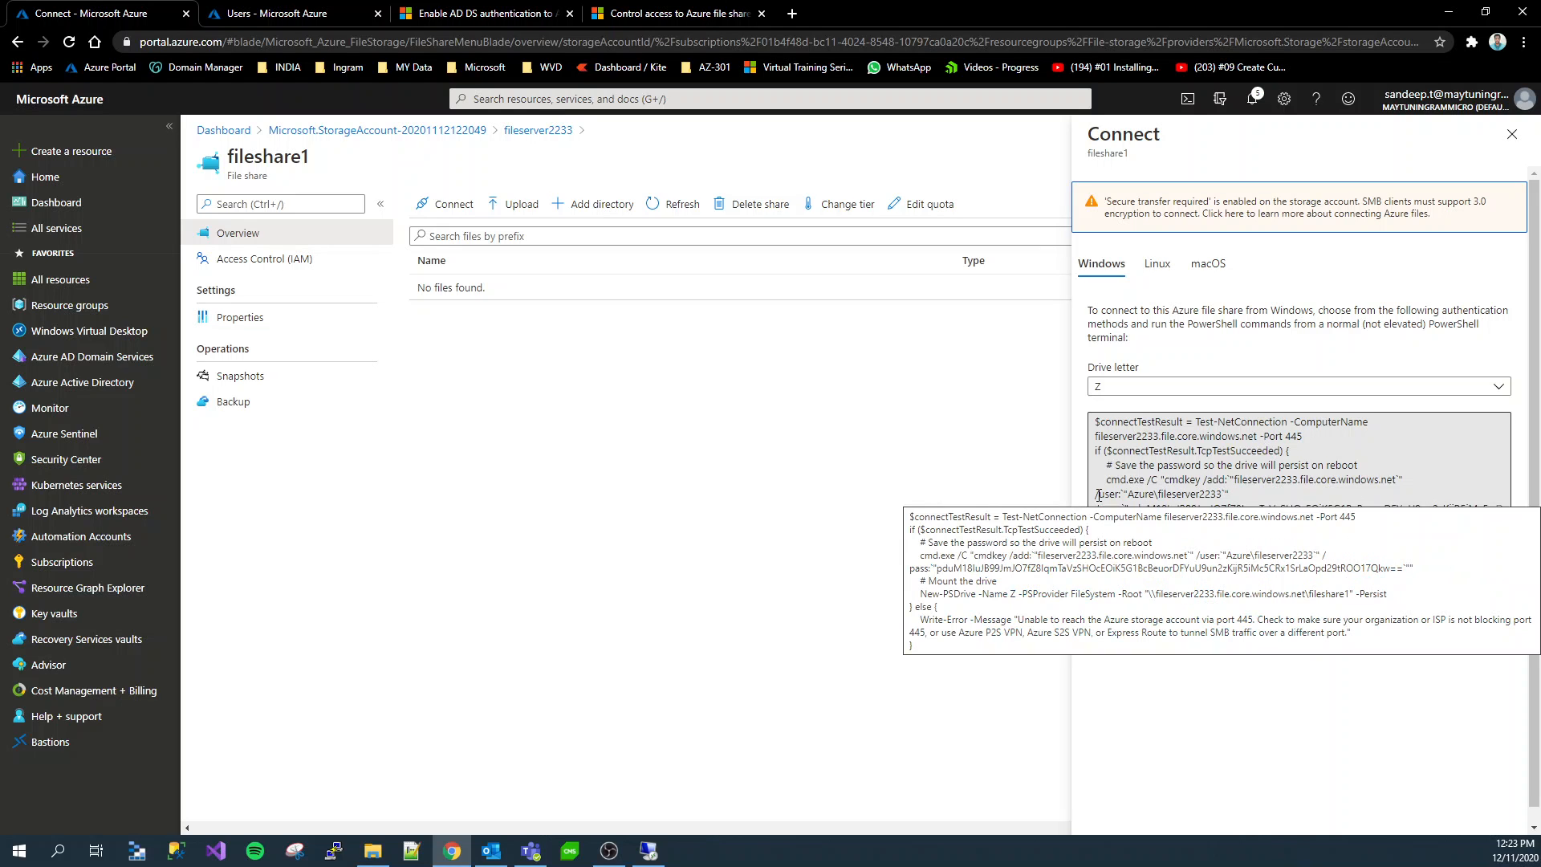
{"action": "left_click", "coordinate": [1273, 482]}
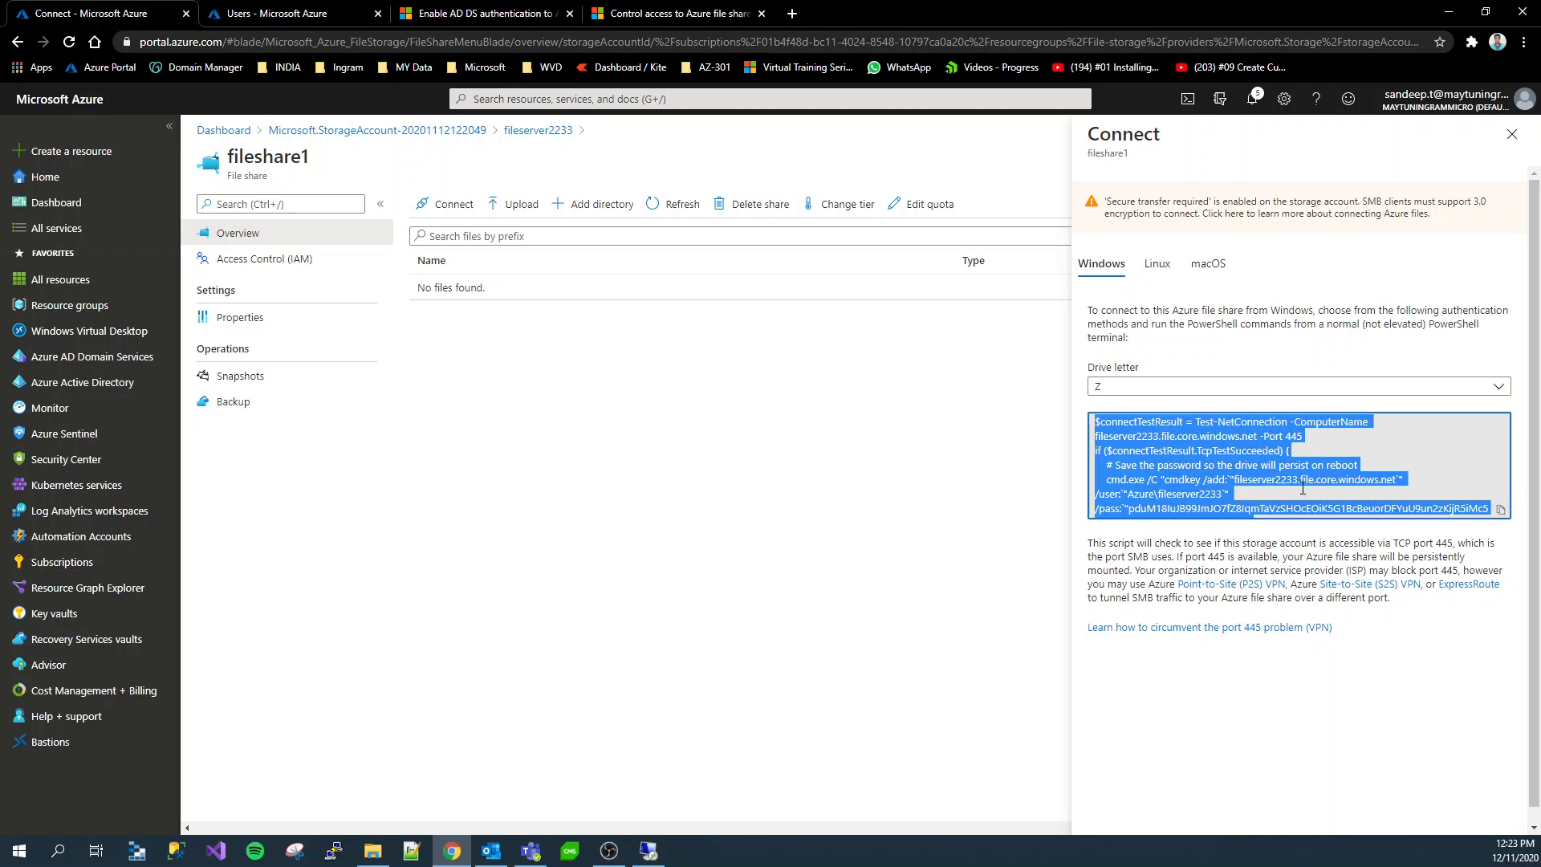
{"action": "left_click", "coordinate": [1302, 488]}
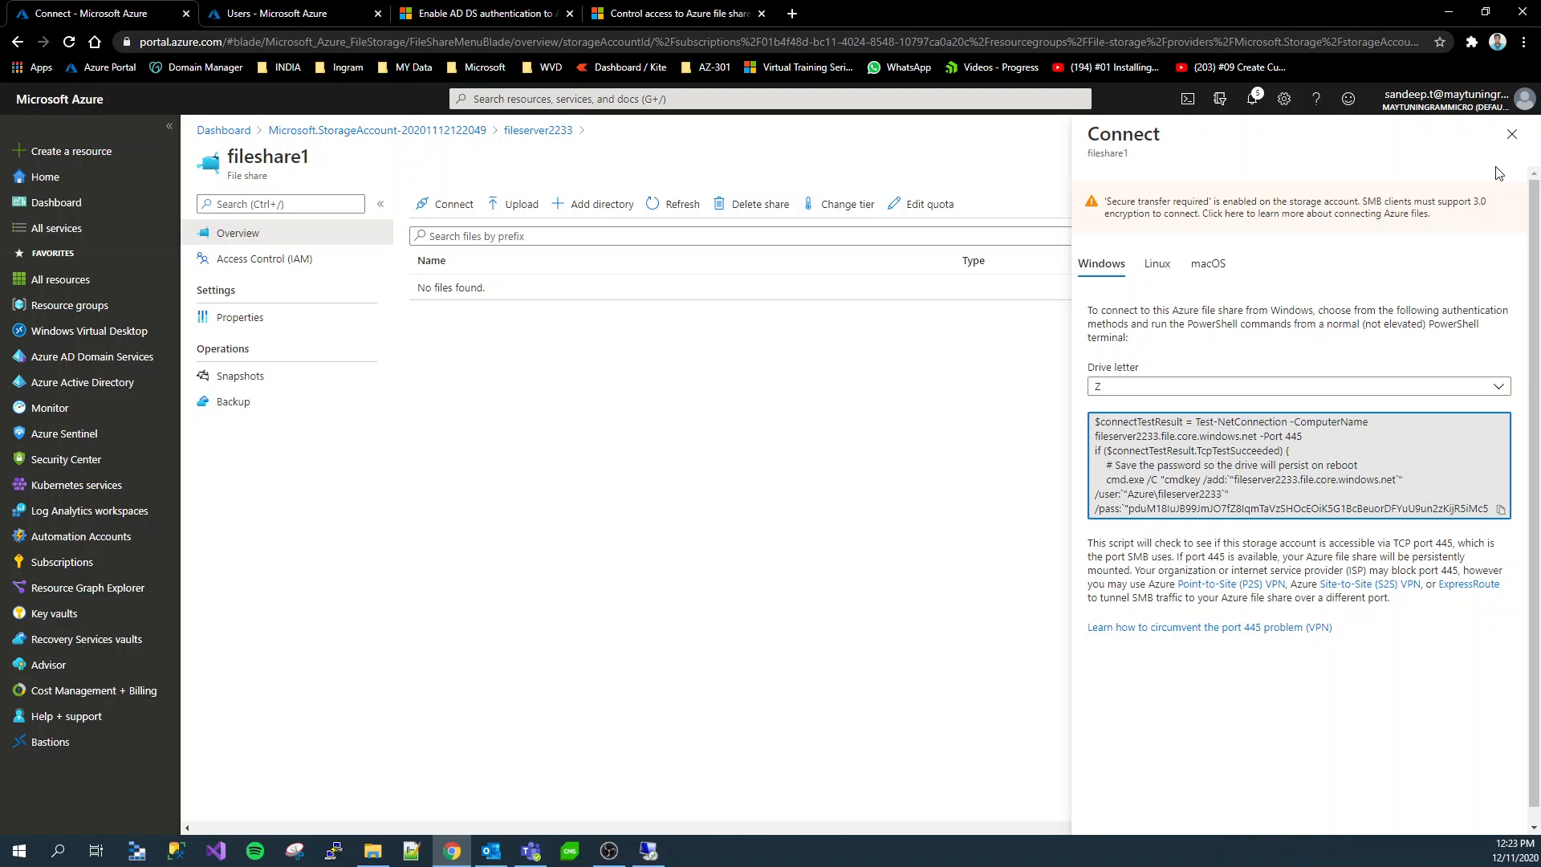
{"action": "left_click", "coordinate": [1512, 134]}
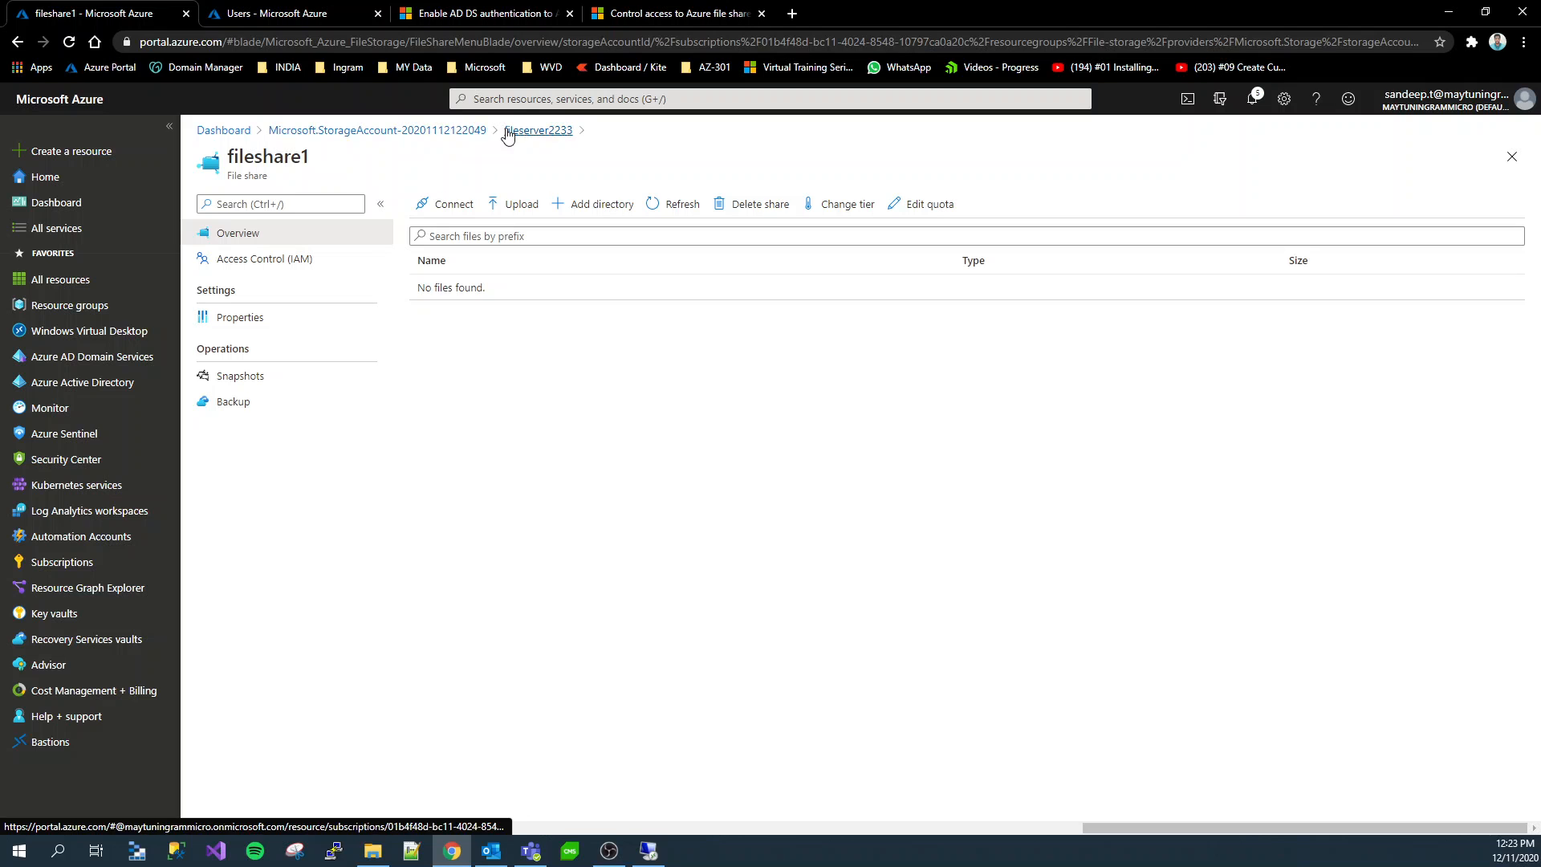
Enable Azure Active Directory Domain Services identity-based access for file shares in the fileserver2233 configuration and save it
{"action": "left_click", "coordinate": [454, 135]}
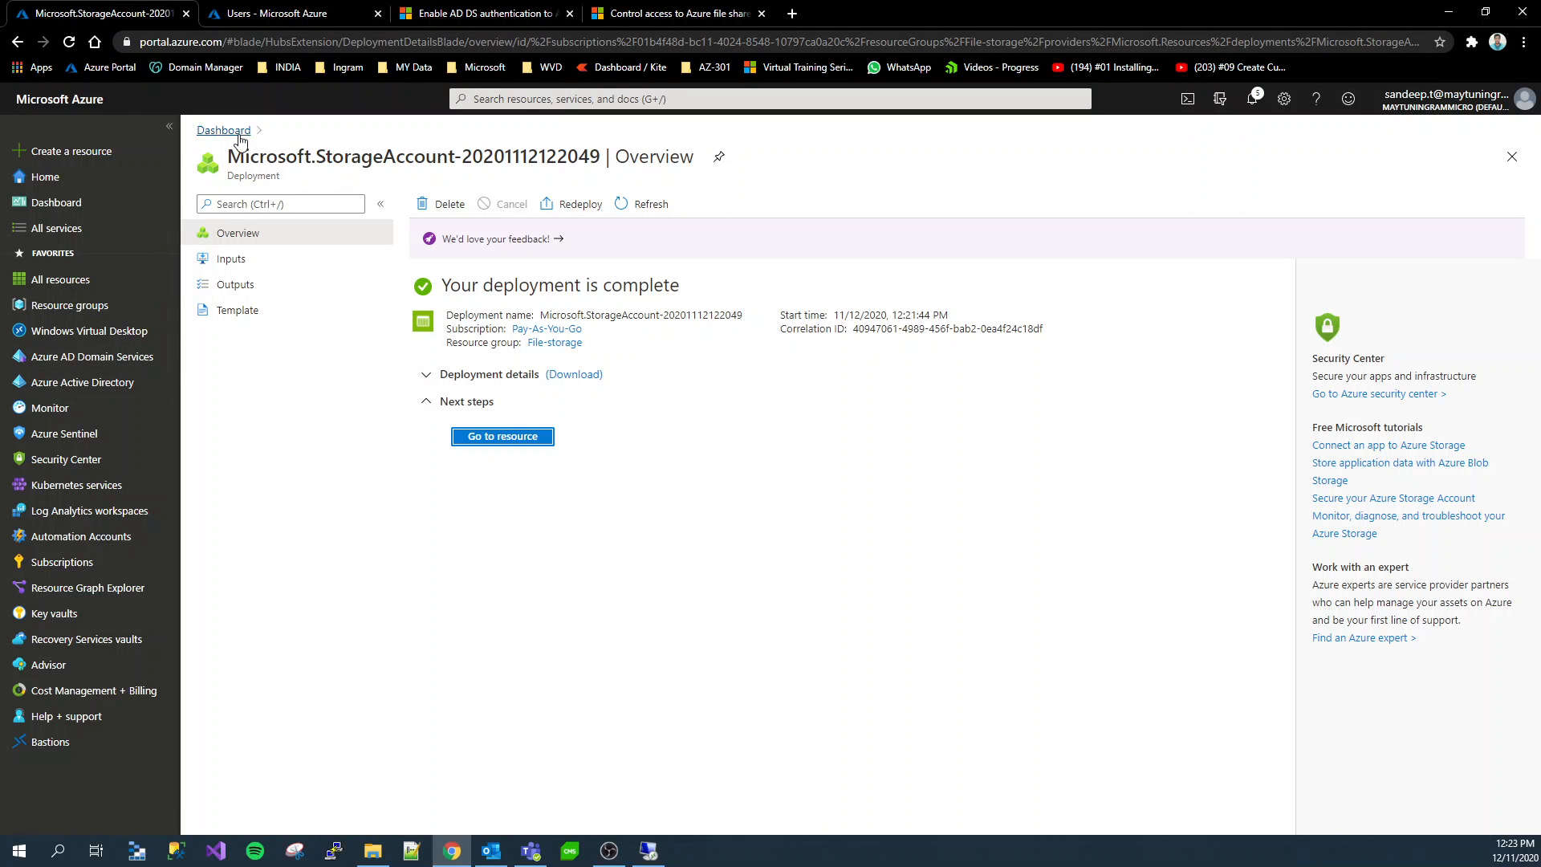
{"action": "left_click", "coordinate": [17, 42]}
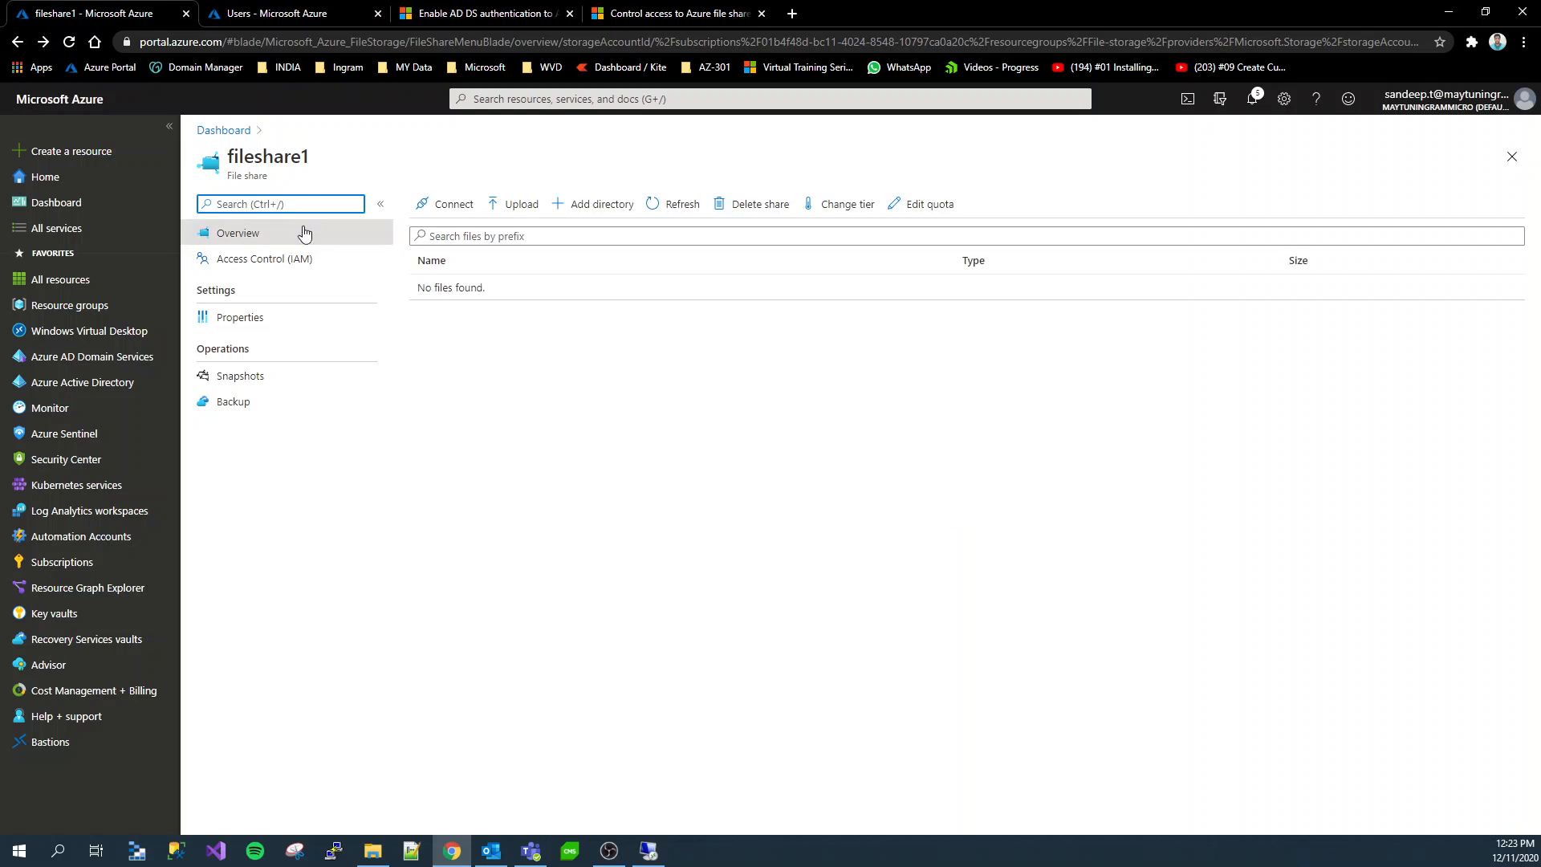
{"action": "left_click", "coordinate": [19, 43]}
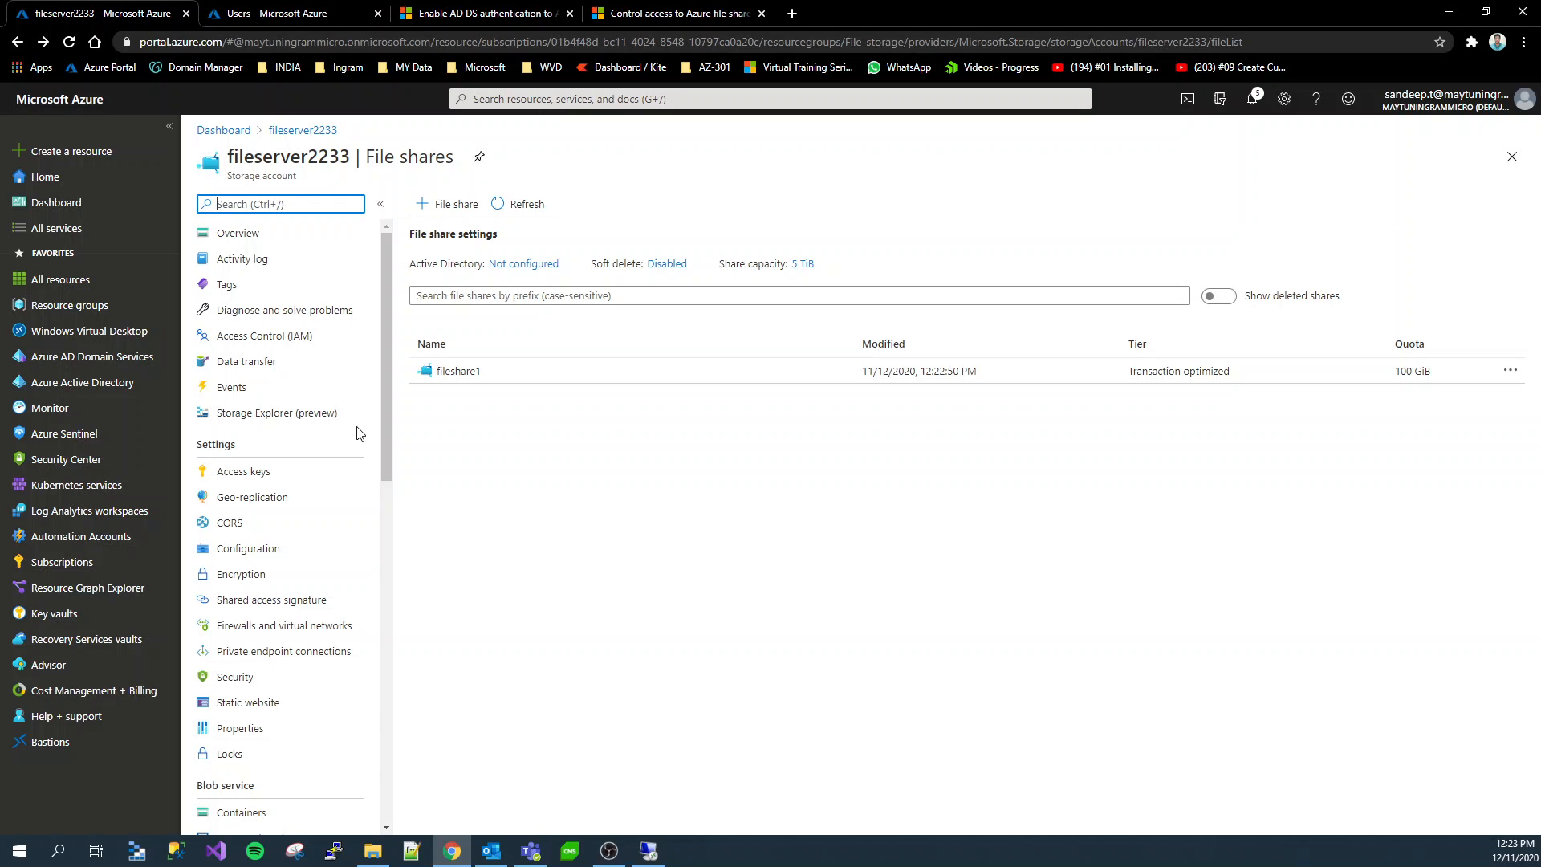
{"action": "left_click", "coordinate": [276, 553]}
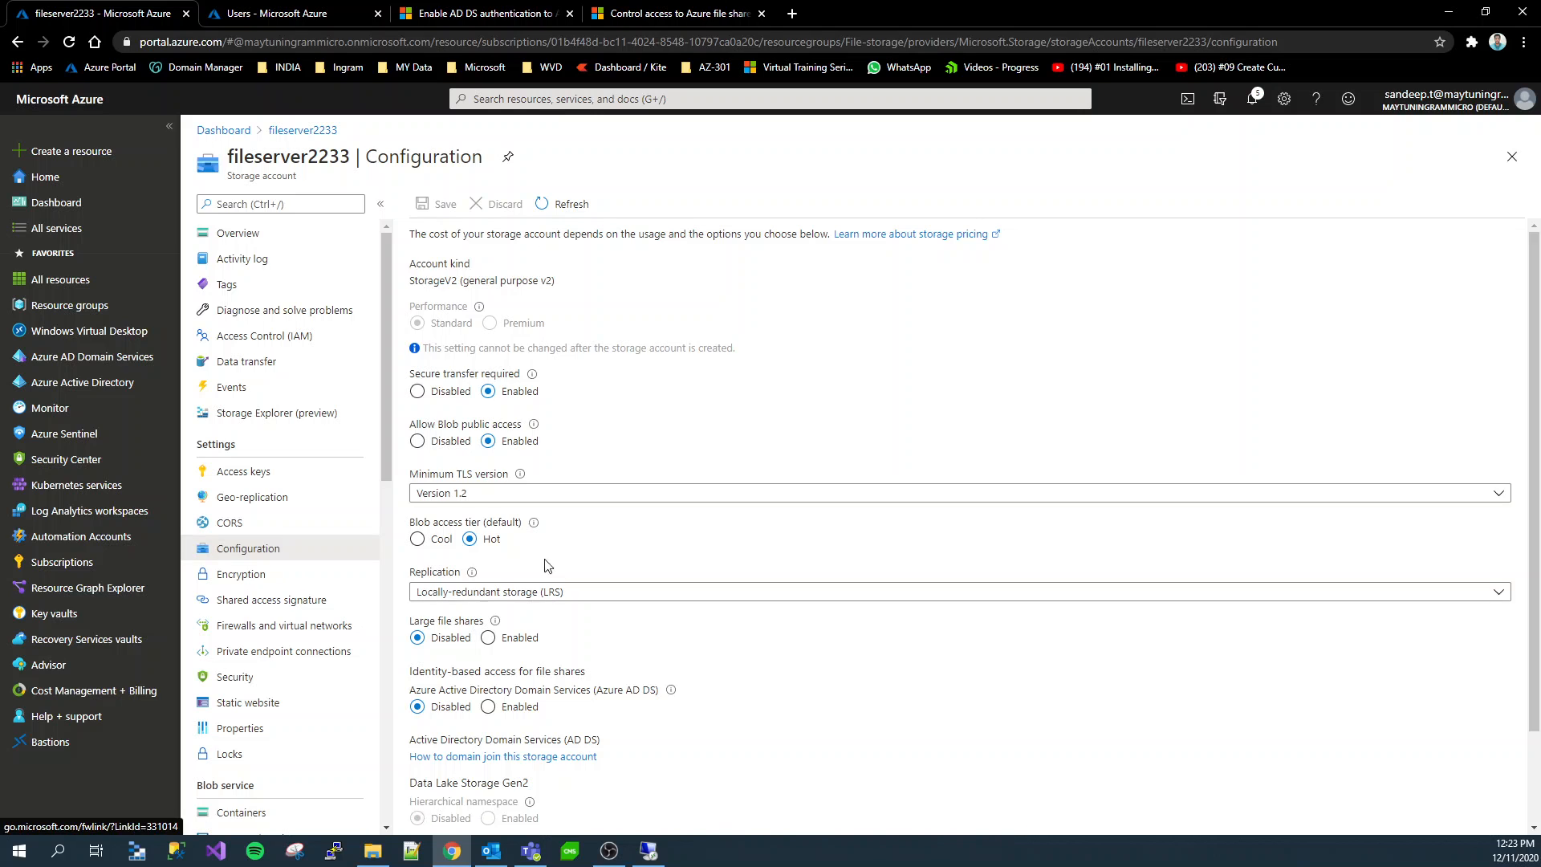
{"action": "scroll", "coordinate": [562, 568], "scroll_direction": "down", "scroll_amount": 1}
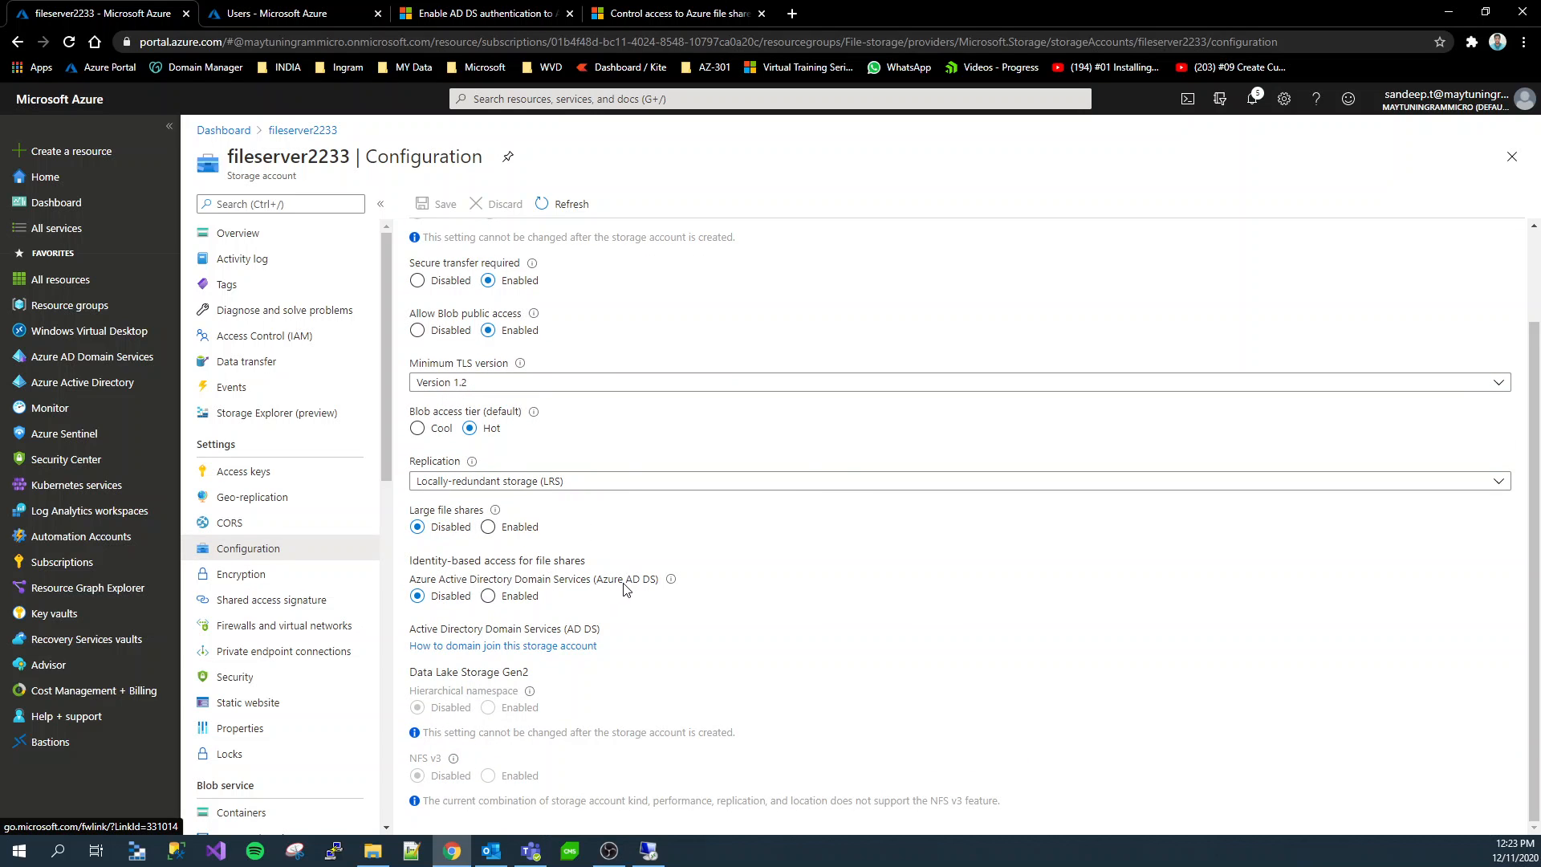
{"action": "left_click", "coordinate": [489, 597]}
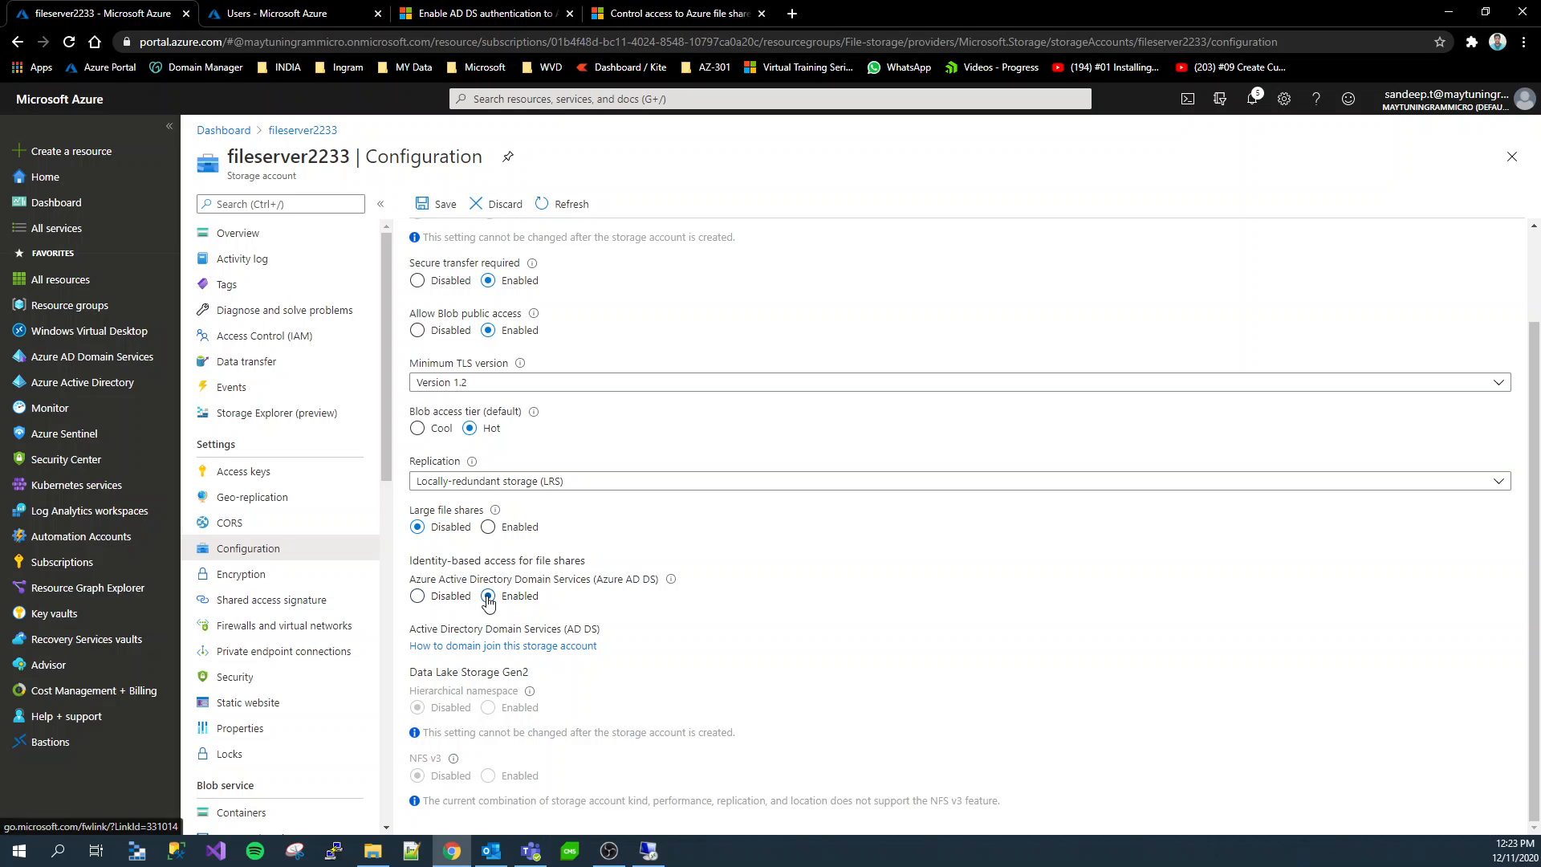
{"action": "left_click", "coordinate": [418, 209]}
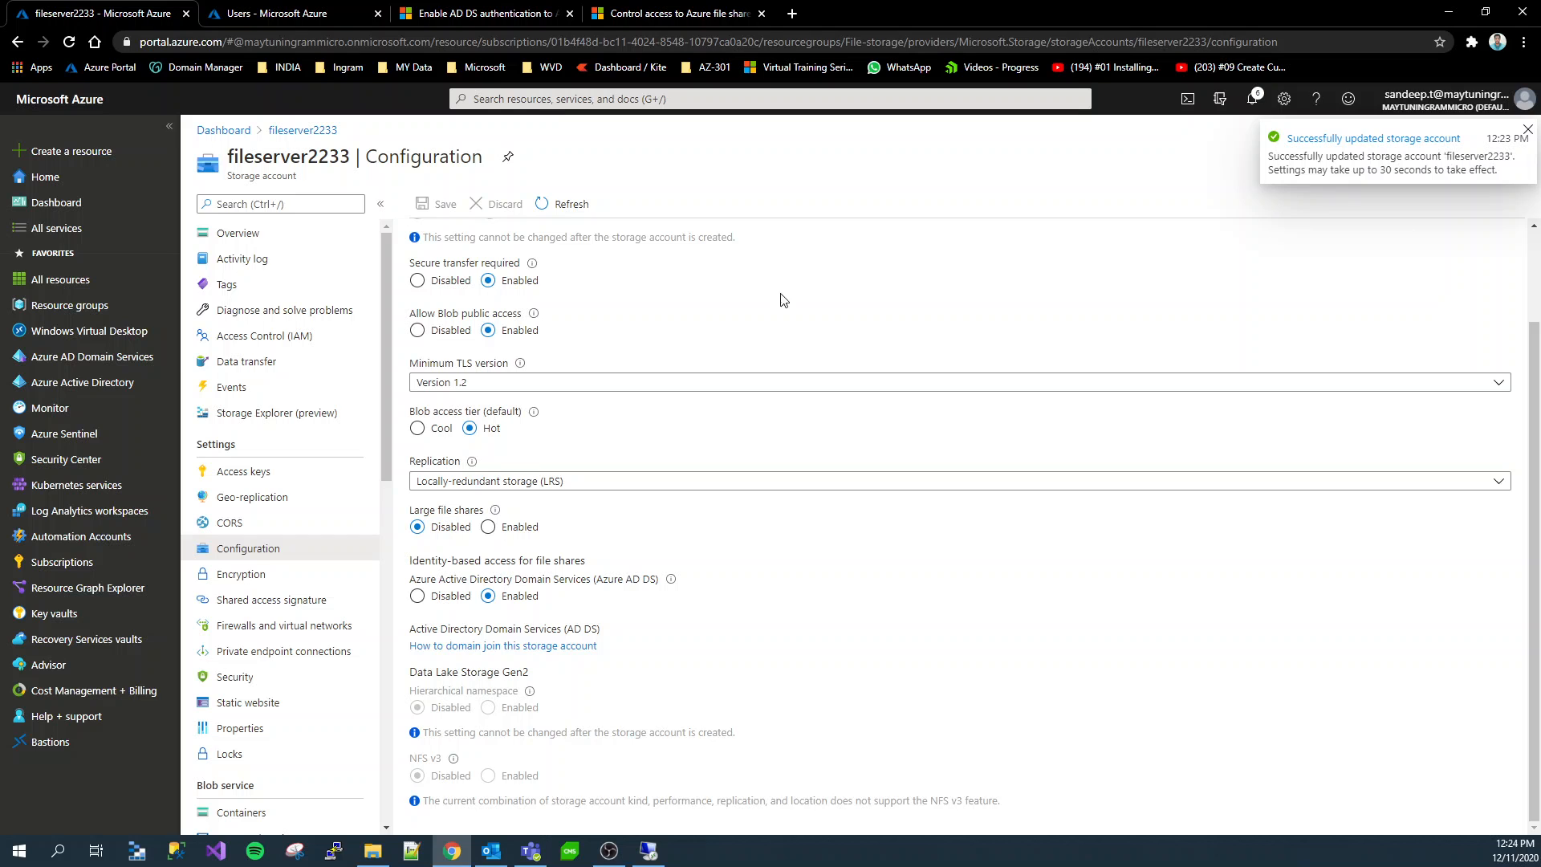
Copy the network path \\fileserver2233.file.core.windows.net\fileshare1 from fileshare1's Windows connection script
{"action": "left_click", "coordinate": [264, 241]}
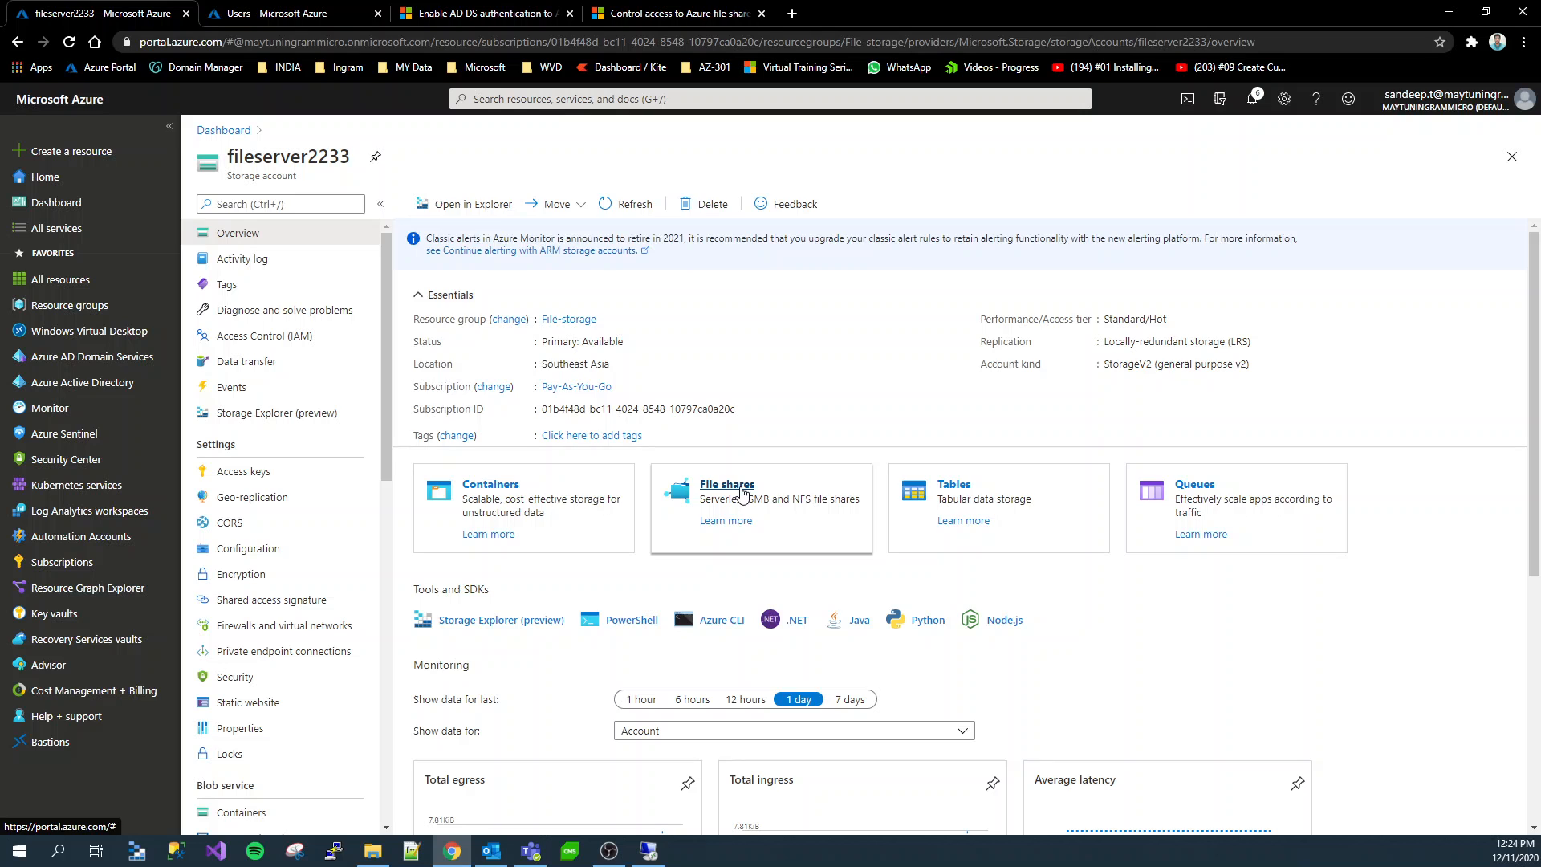
{"action": "left_click", "coordinate": [742, 494]}
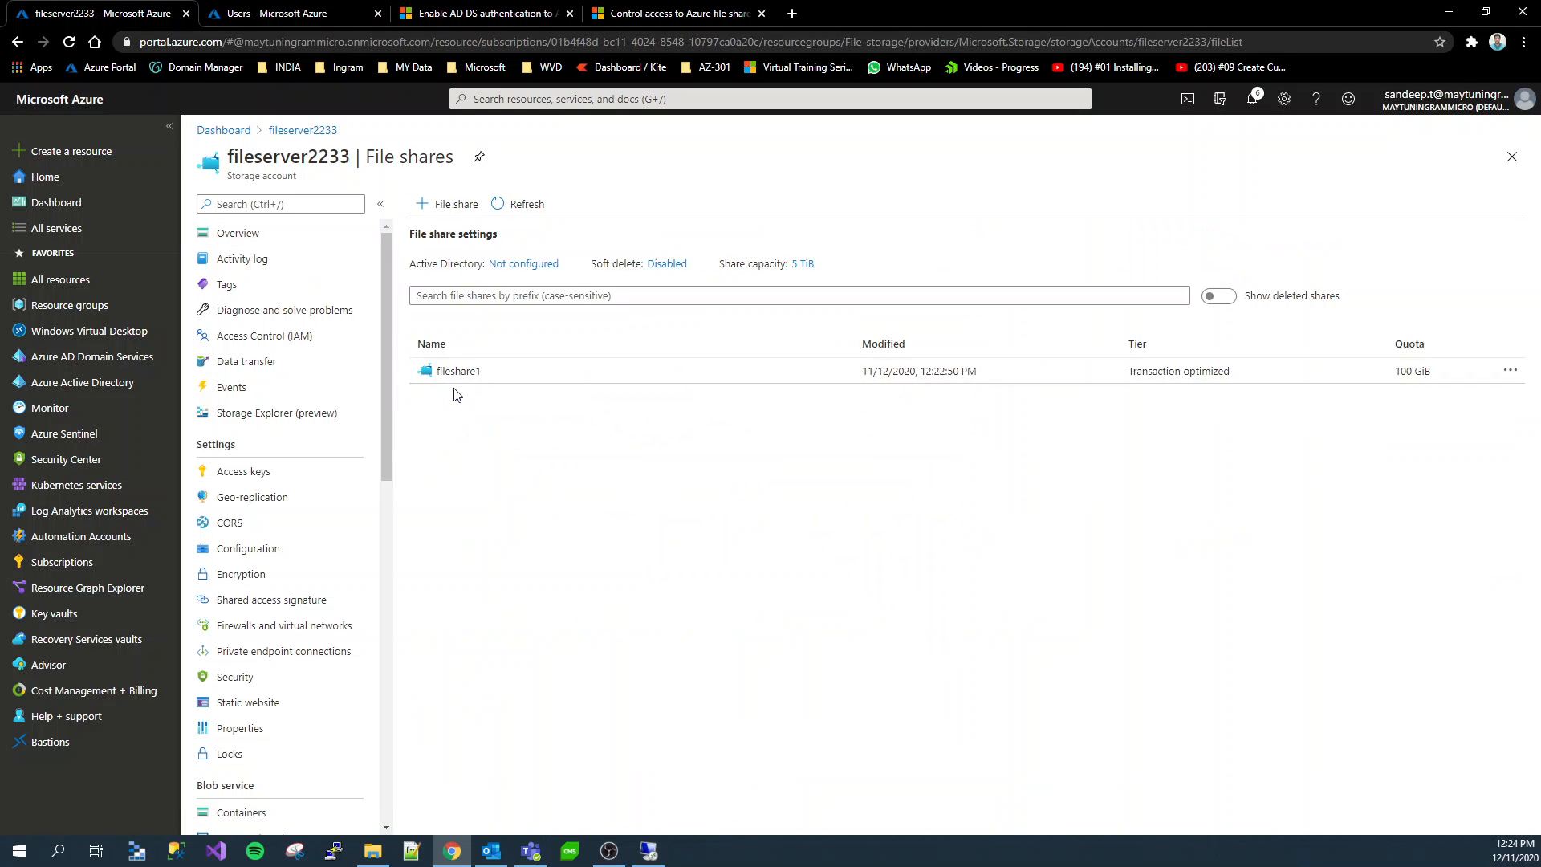
{"action": "left_click", "coordinate": [459, 371]}
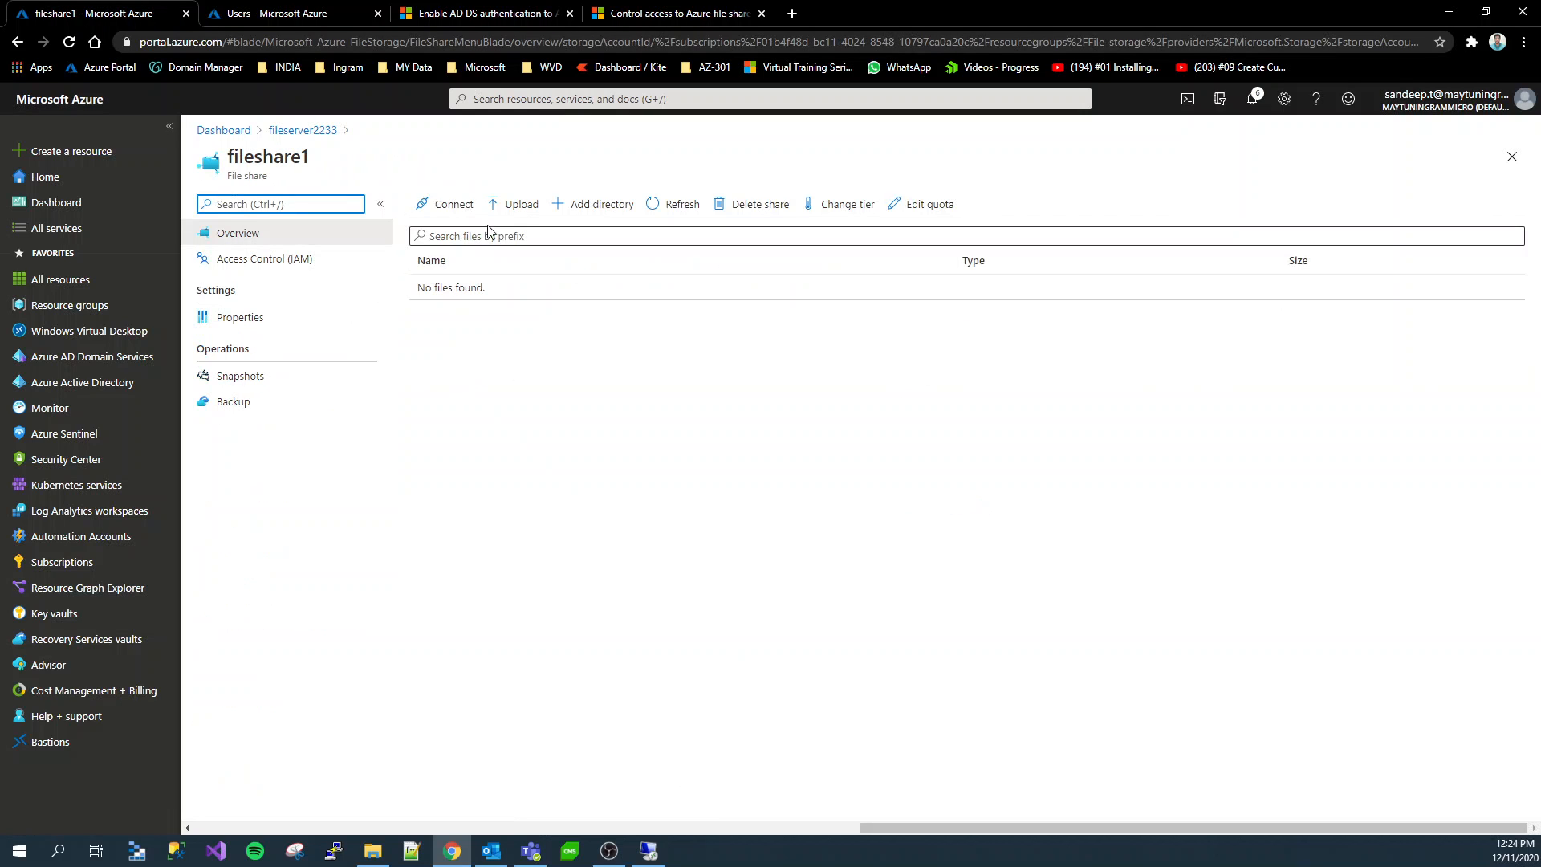
{"action": "left_click", "coordinate": [450, 210]}
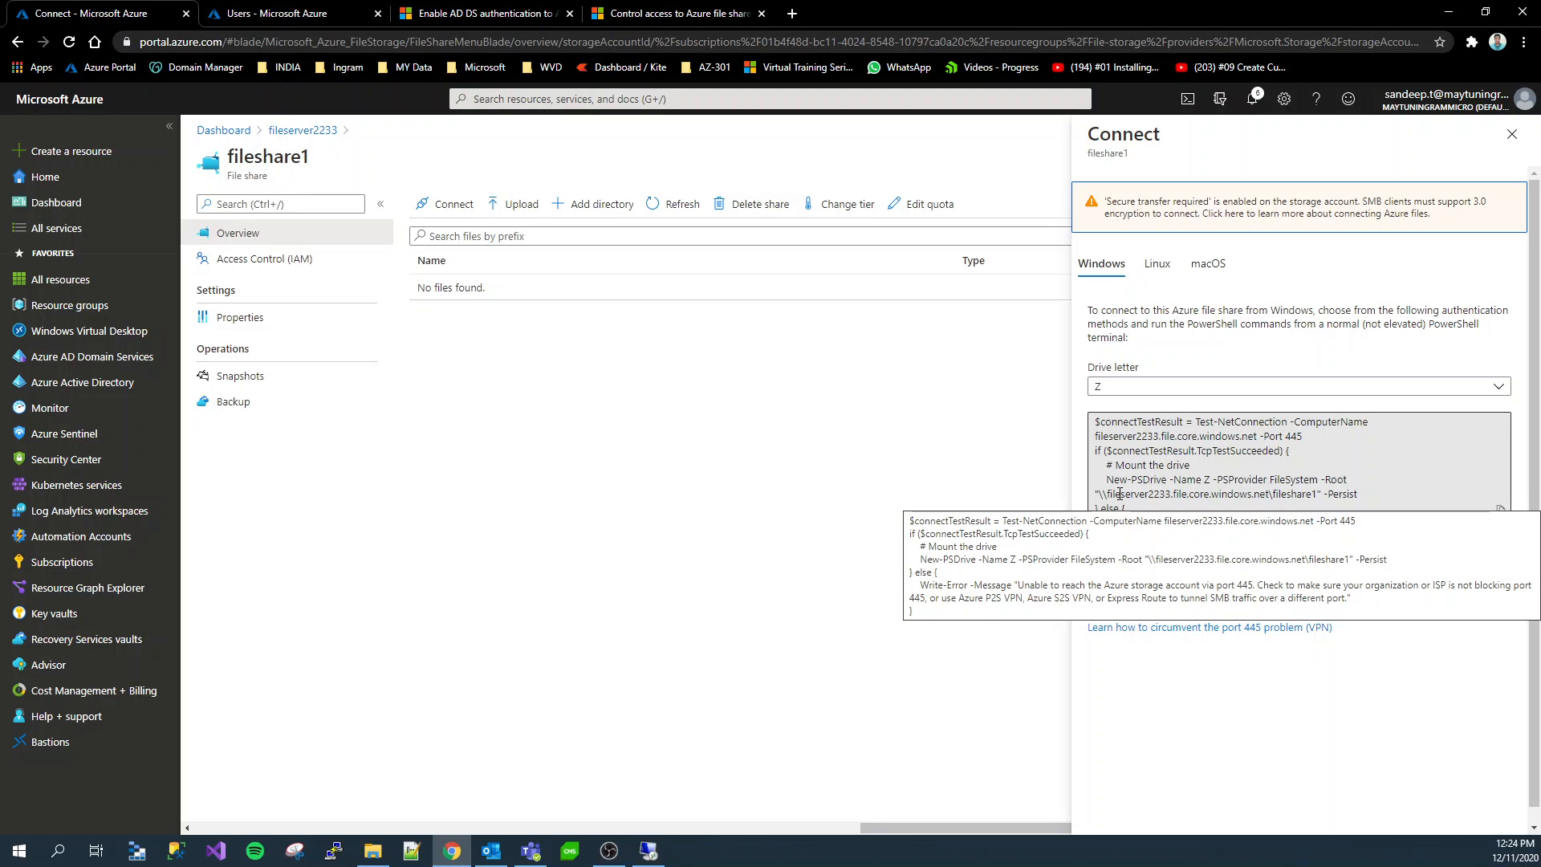
{"action": "left_click", "coordinate": [1312, 479]}
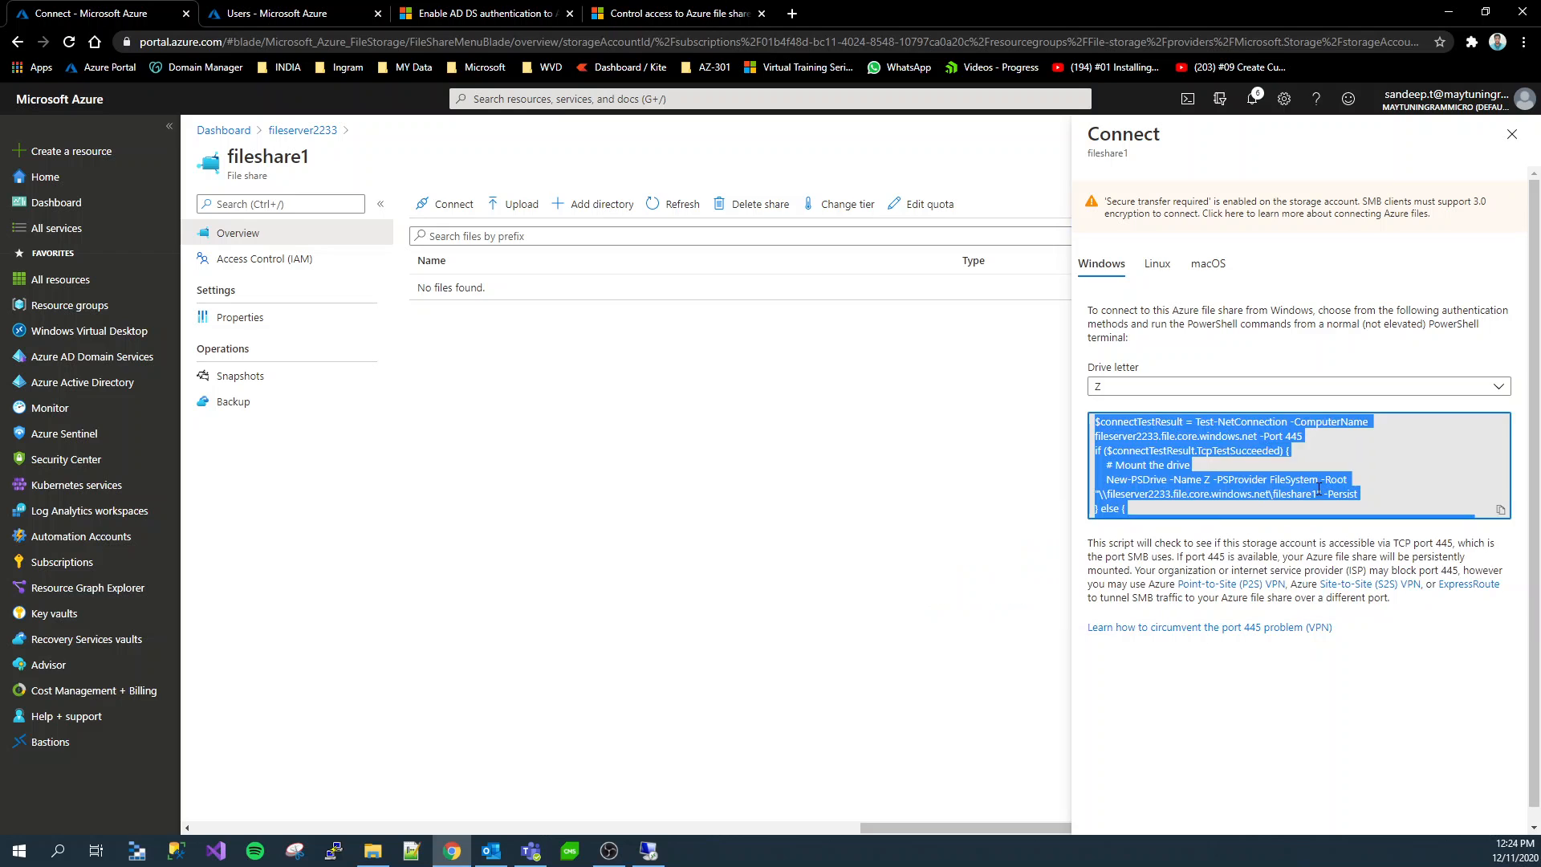
{"action": "left_click", "coordinate": [1316, 495]}
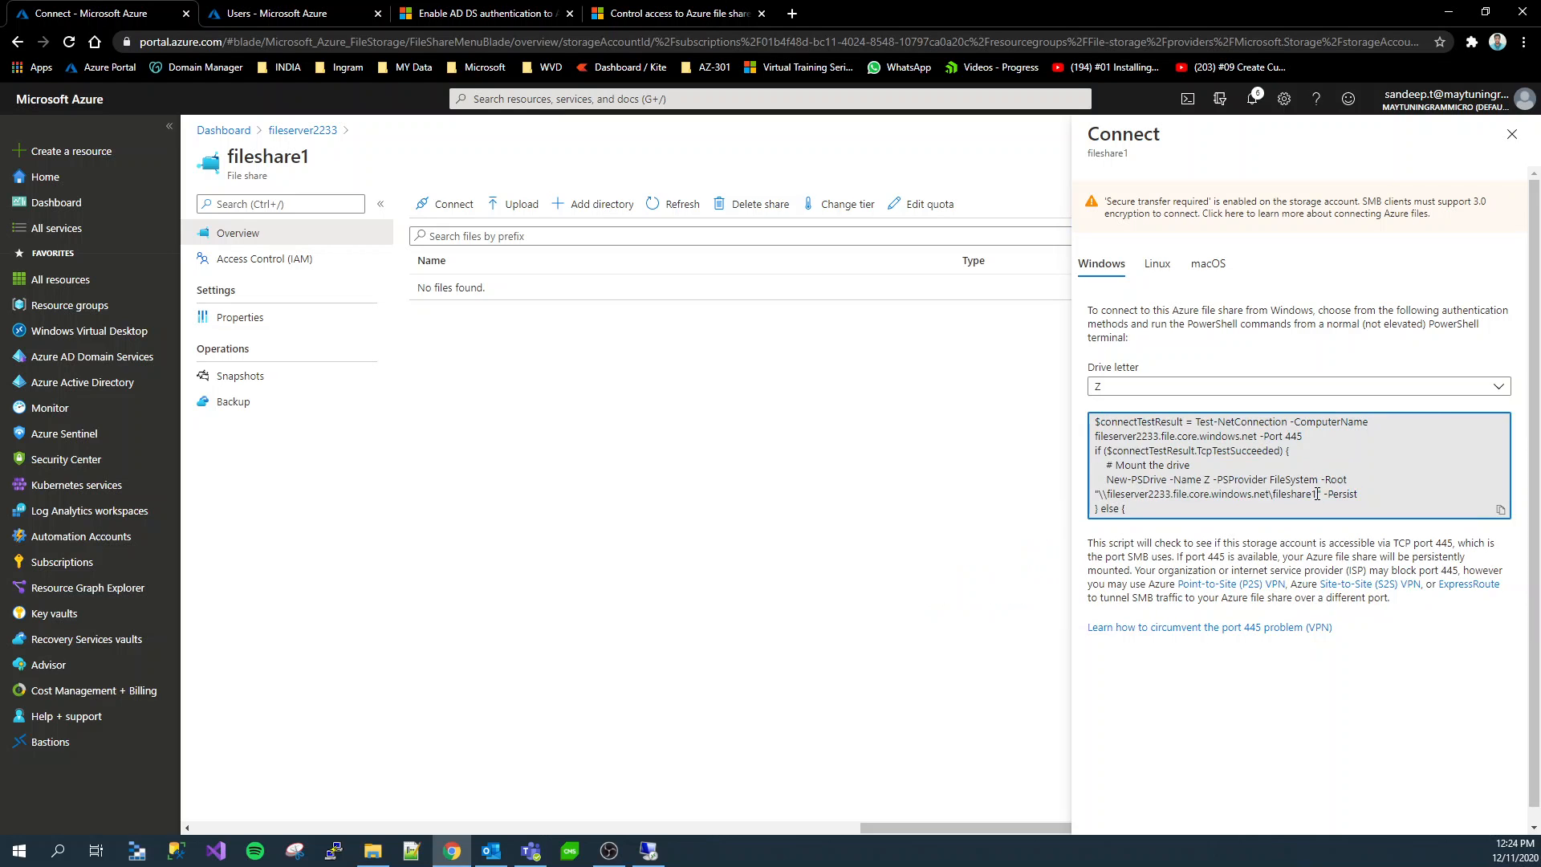
{"action": "left_click_drag", "start_coordinate": [1317, 494], "coordinate": [1101, 492]}
{"action": "key", "text": "ctrl+c"}
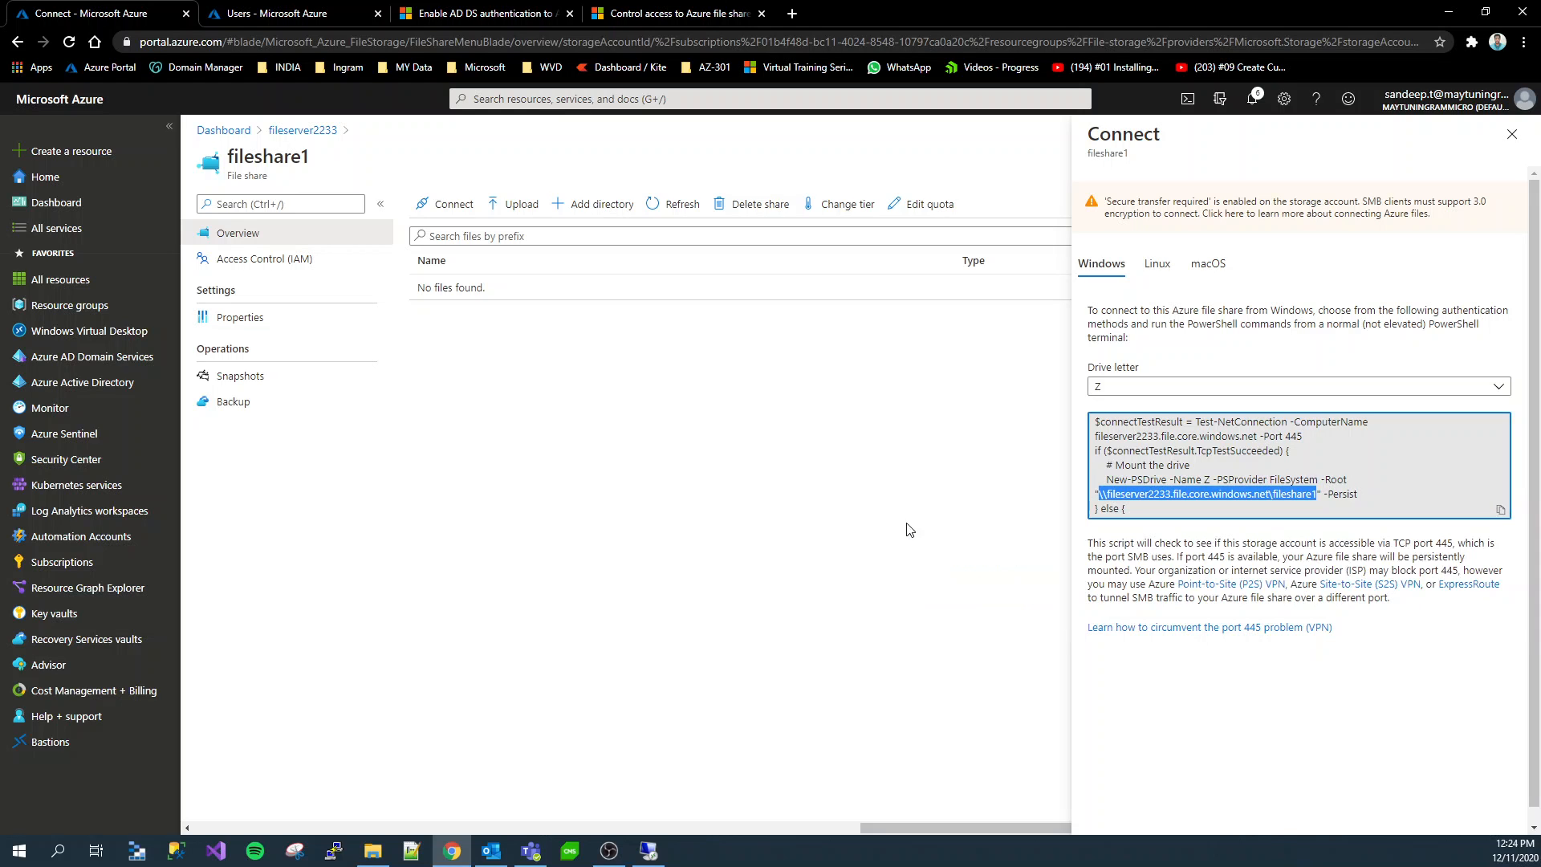
Switch to the Remote Desktop session and check the server's domain membership in its system properties
{"action": "left_click", "coordinate": [650, 852]}
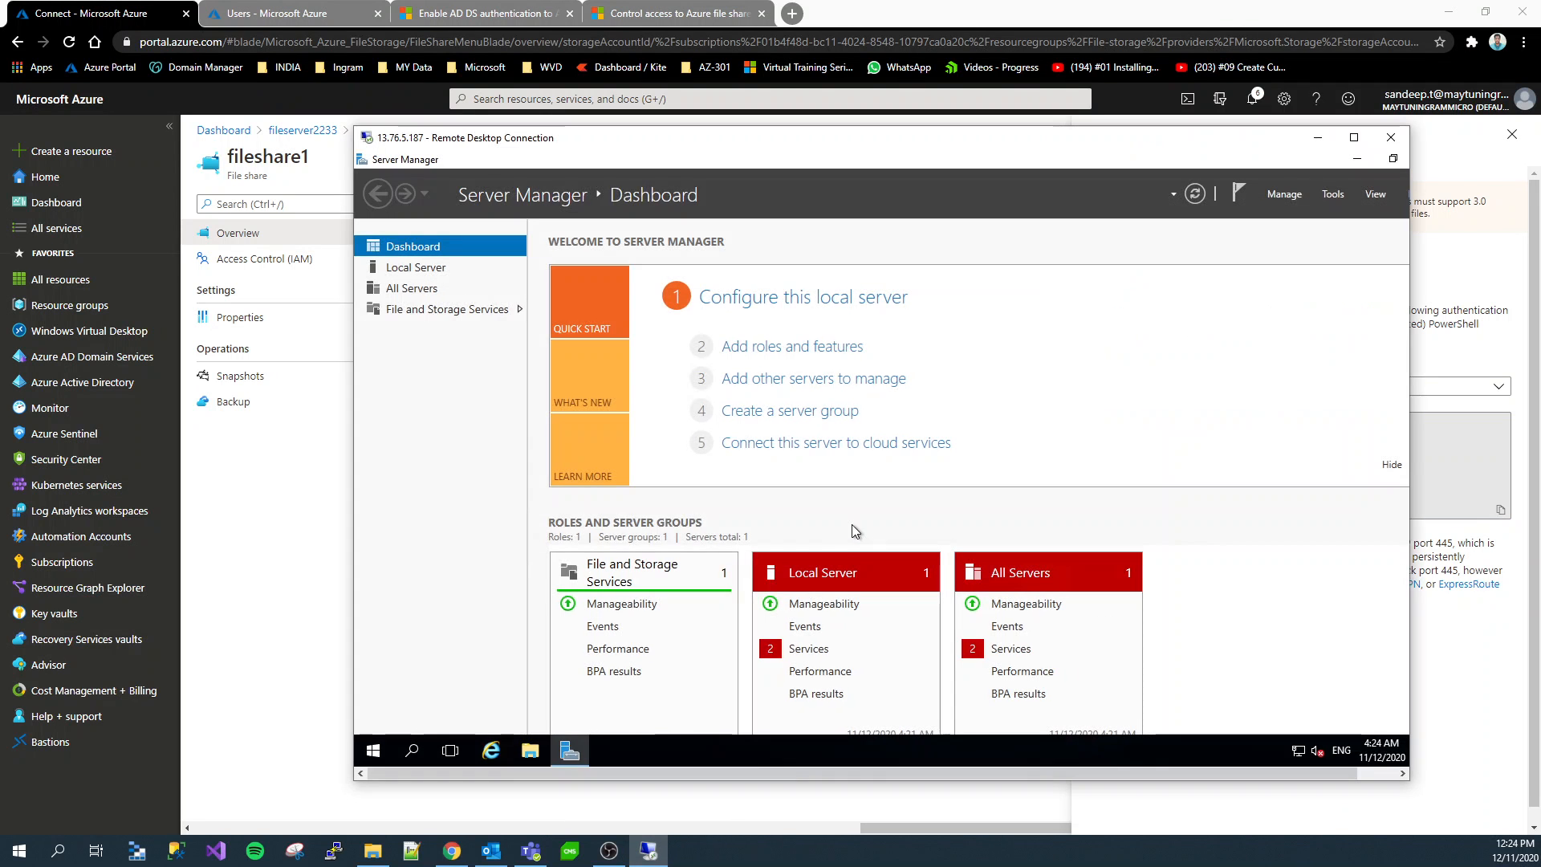
{"action": "left_click", "coordinate": [1346, 159]}
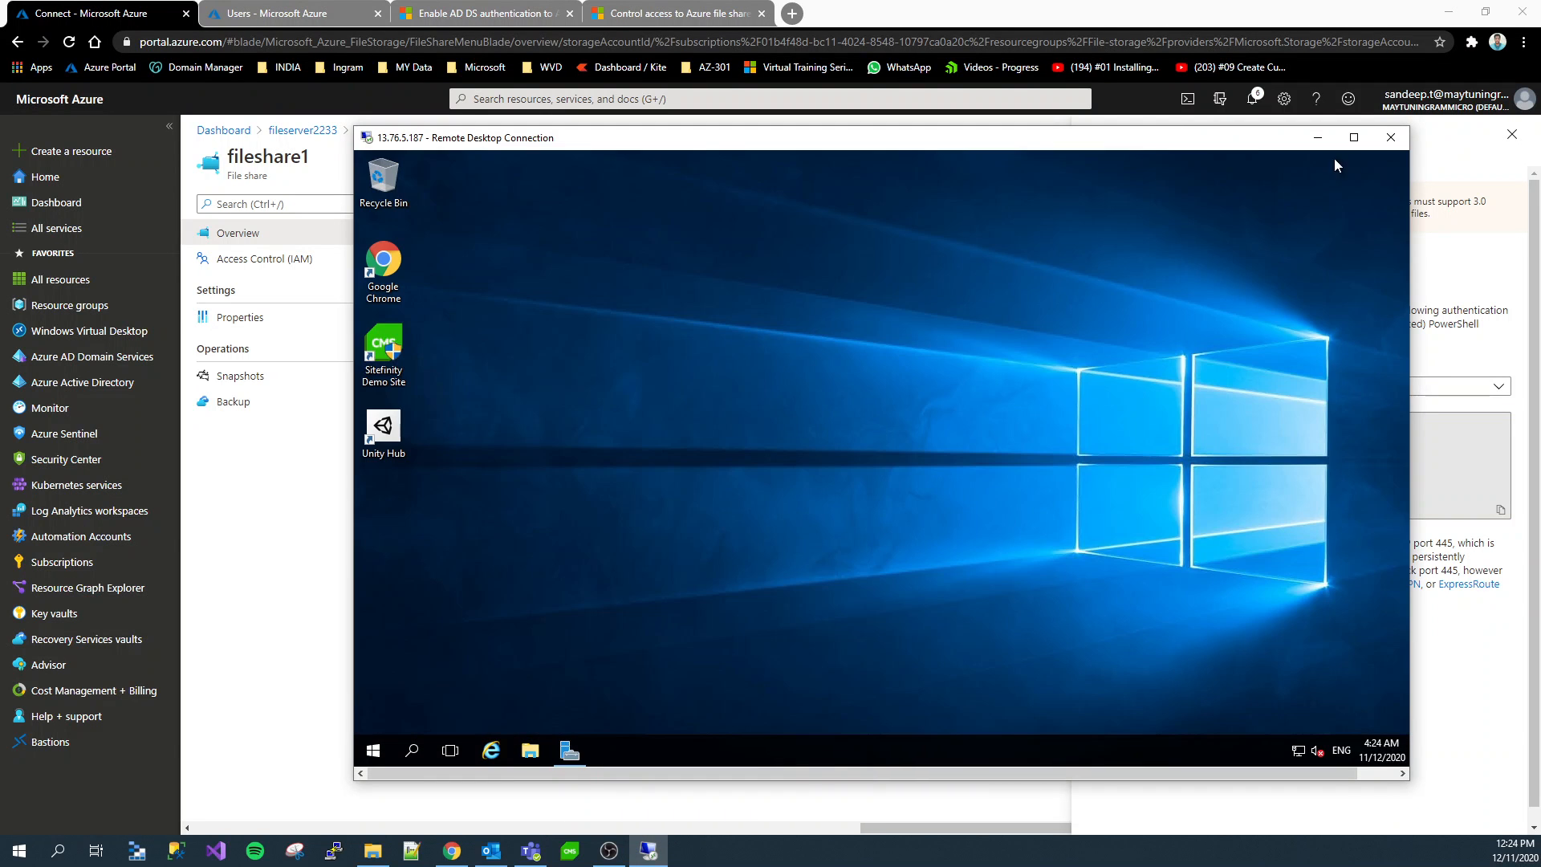
{"action": "left_click", "coordinate": [529, 759]}
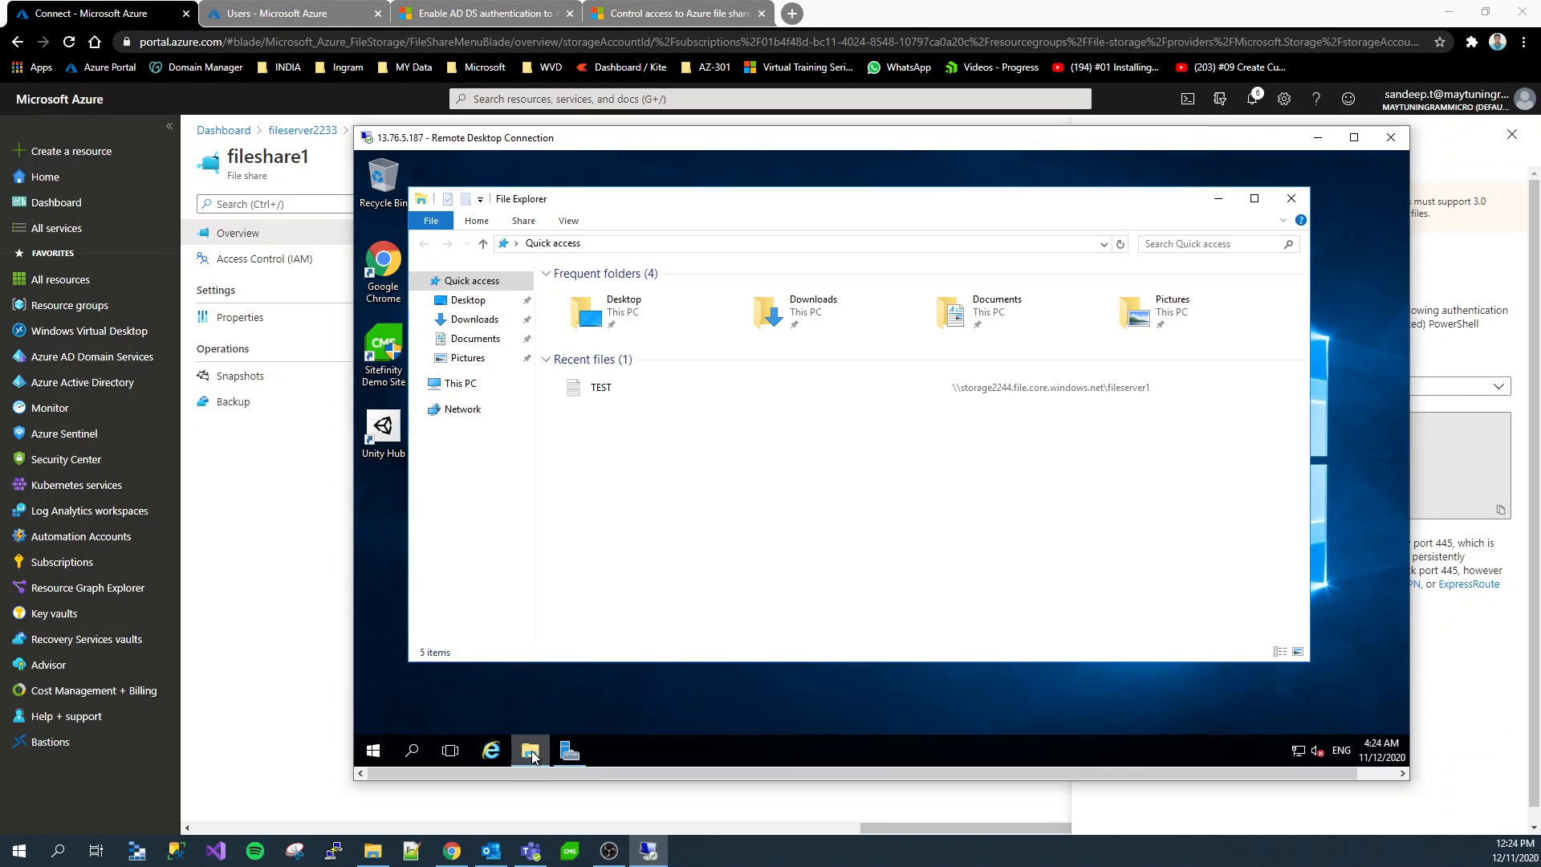
{"action": "right_click", "coordinate": [482, 383]}
{"action": "left_click", "coordinate": [582, 594]}
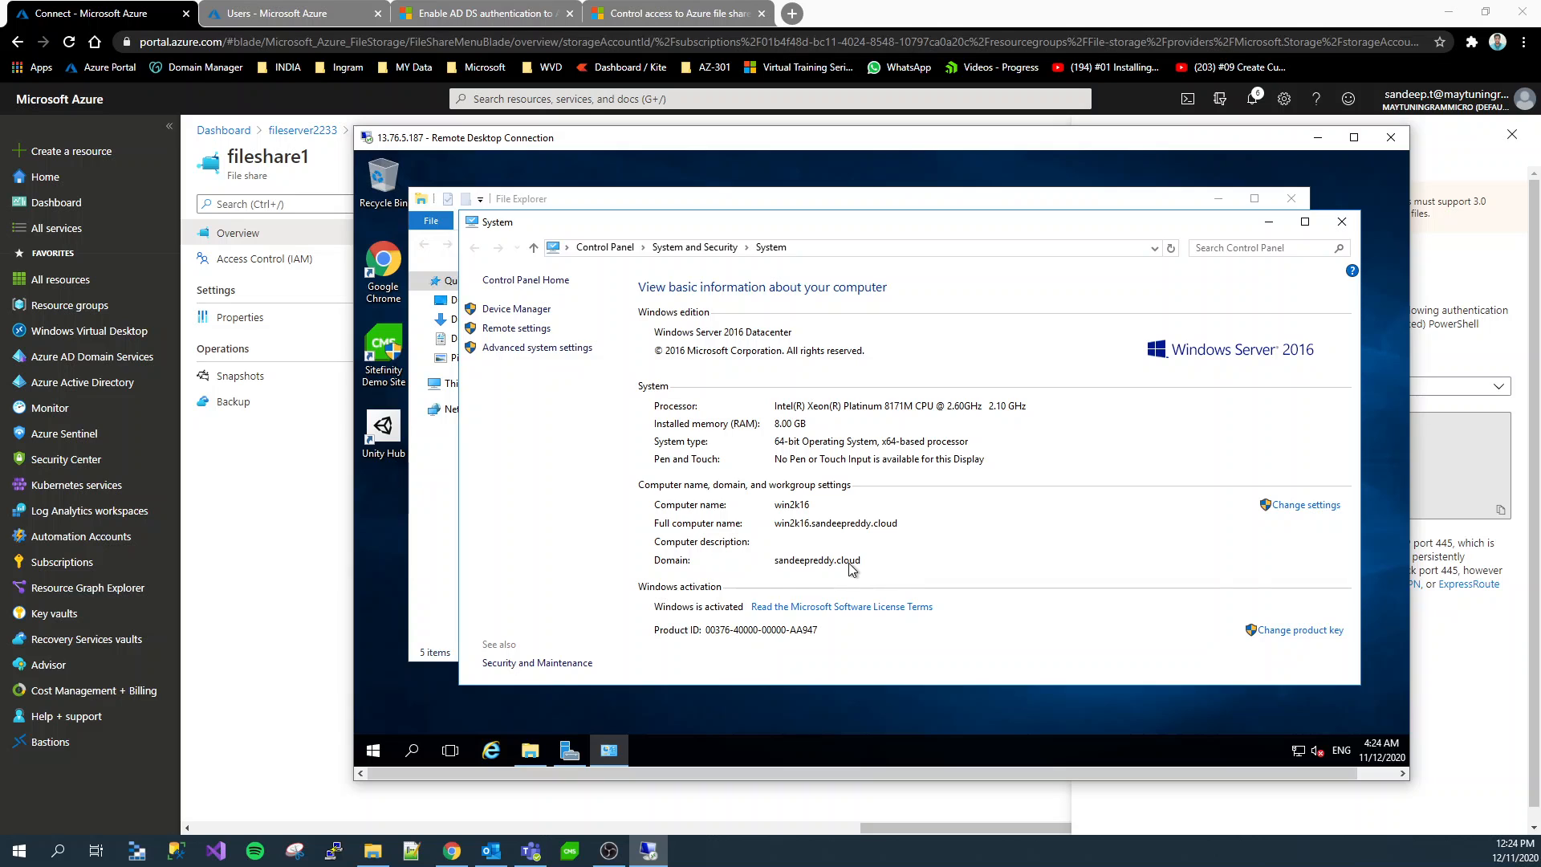
{"action": "left_click", "coordinate": [1341, 222]}
Try to open \\fileserver2233.file.core.windows.net\fileshare1 in the server's File Explorer, and dismiss the network credentials request
{"action": "left_click", "coordinate": [626, 243]}
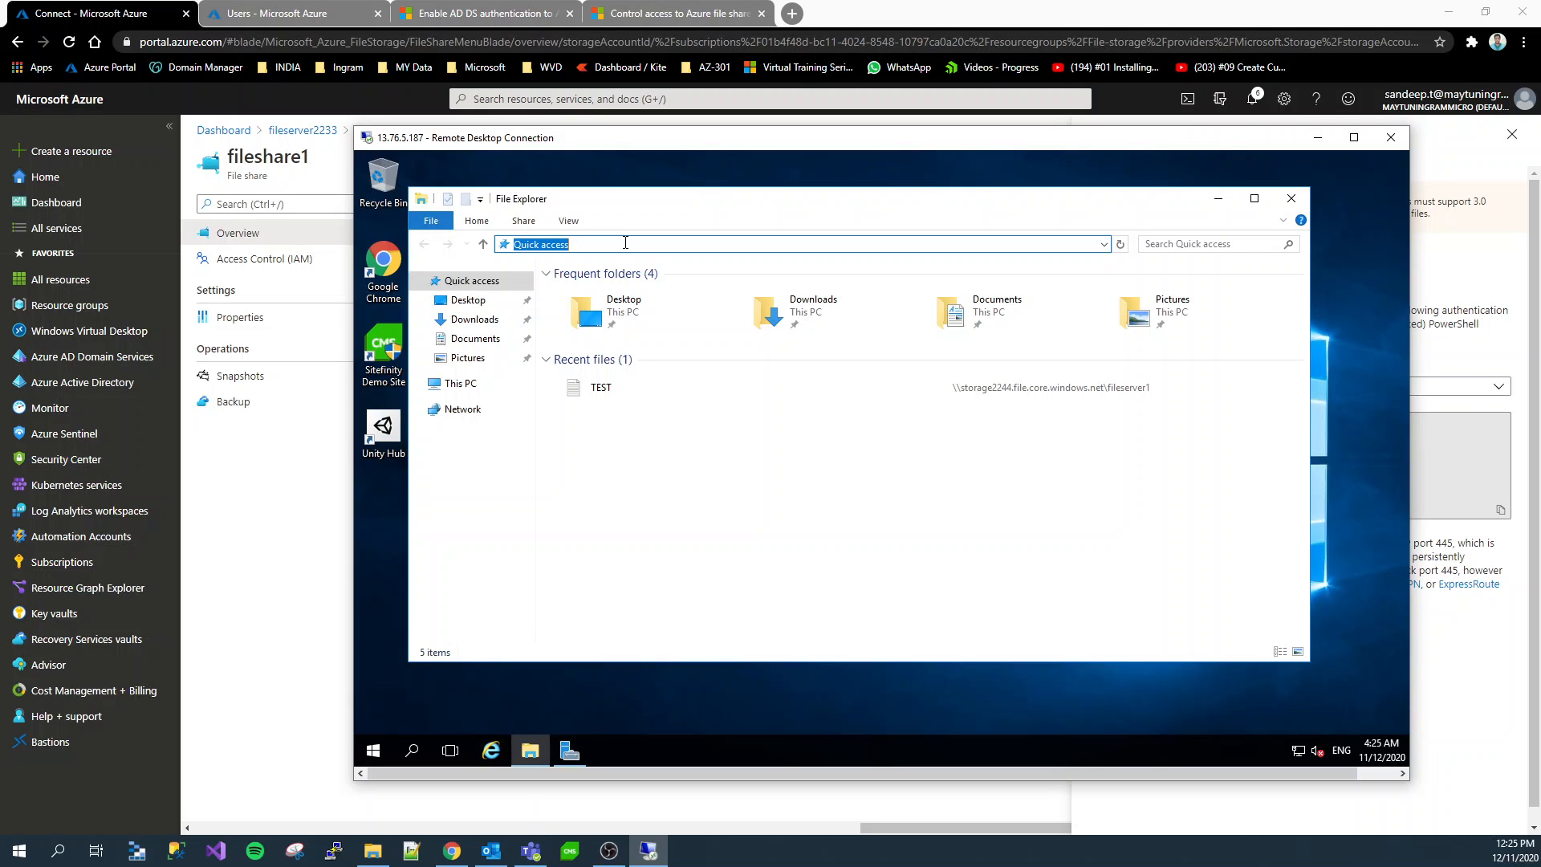
{"action": "key", "text": "ctrl+v"}
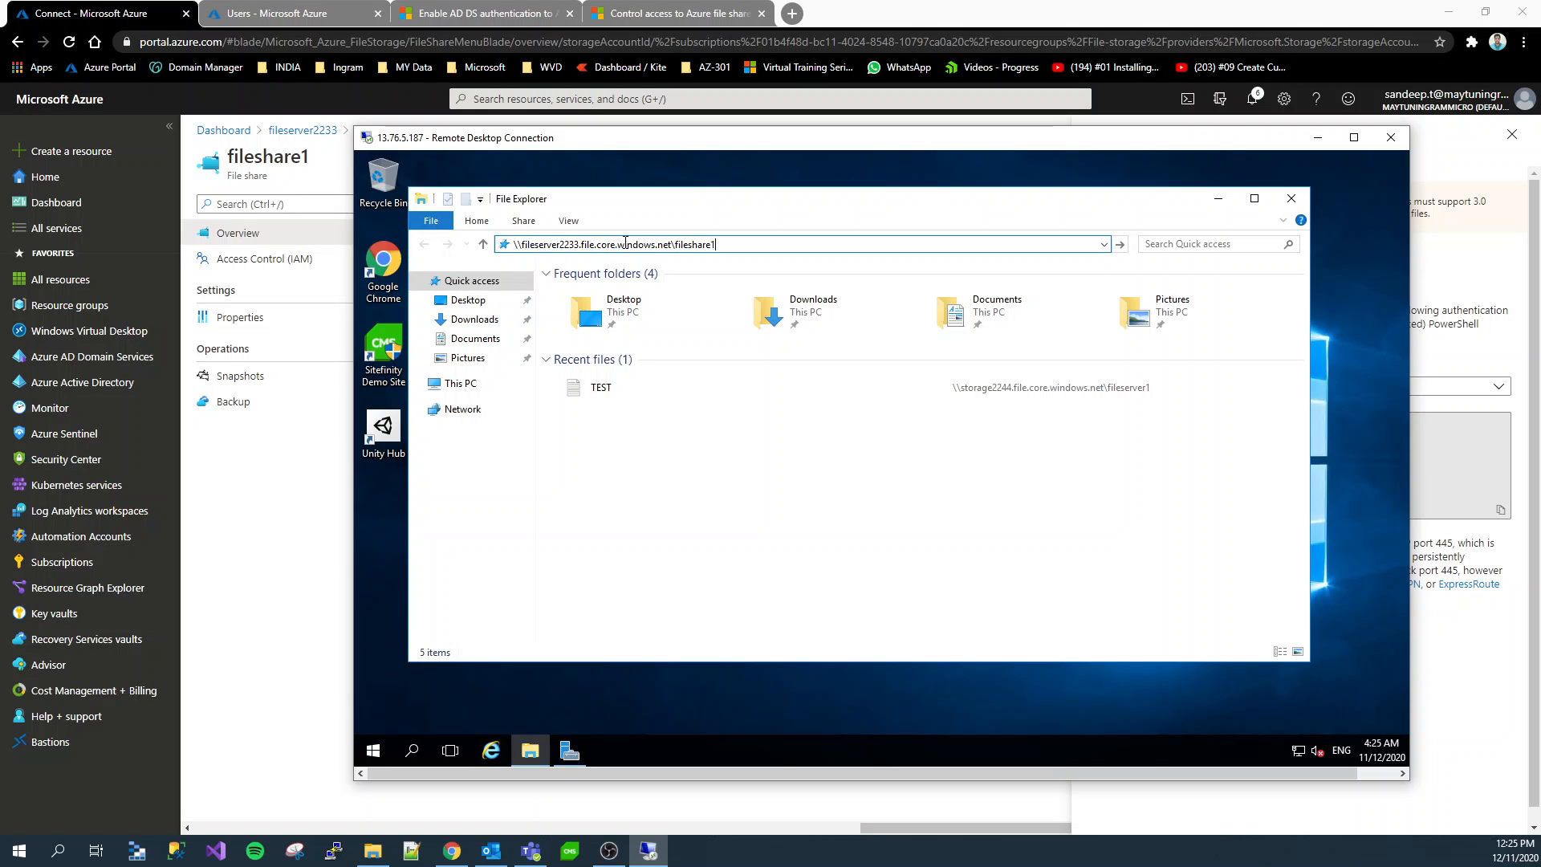
{"action": "key", "text": "Return"}
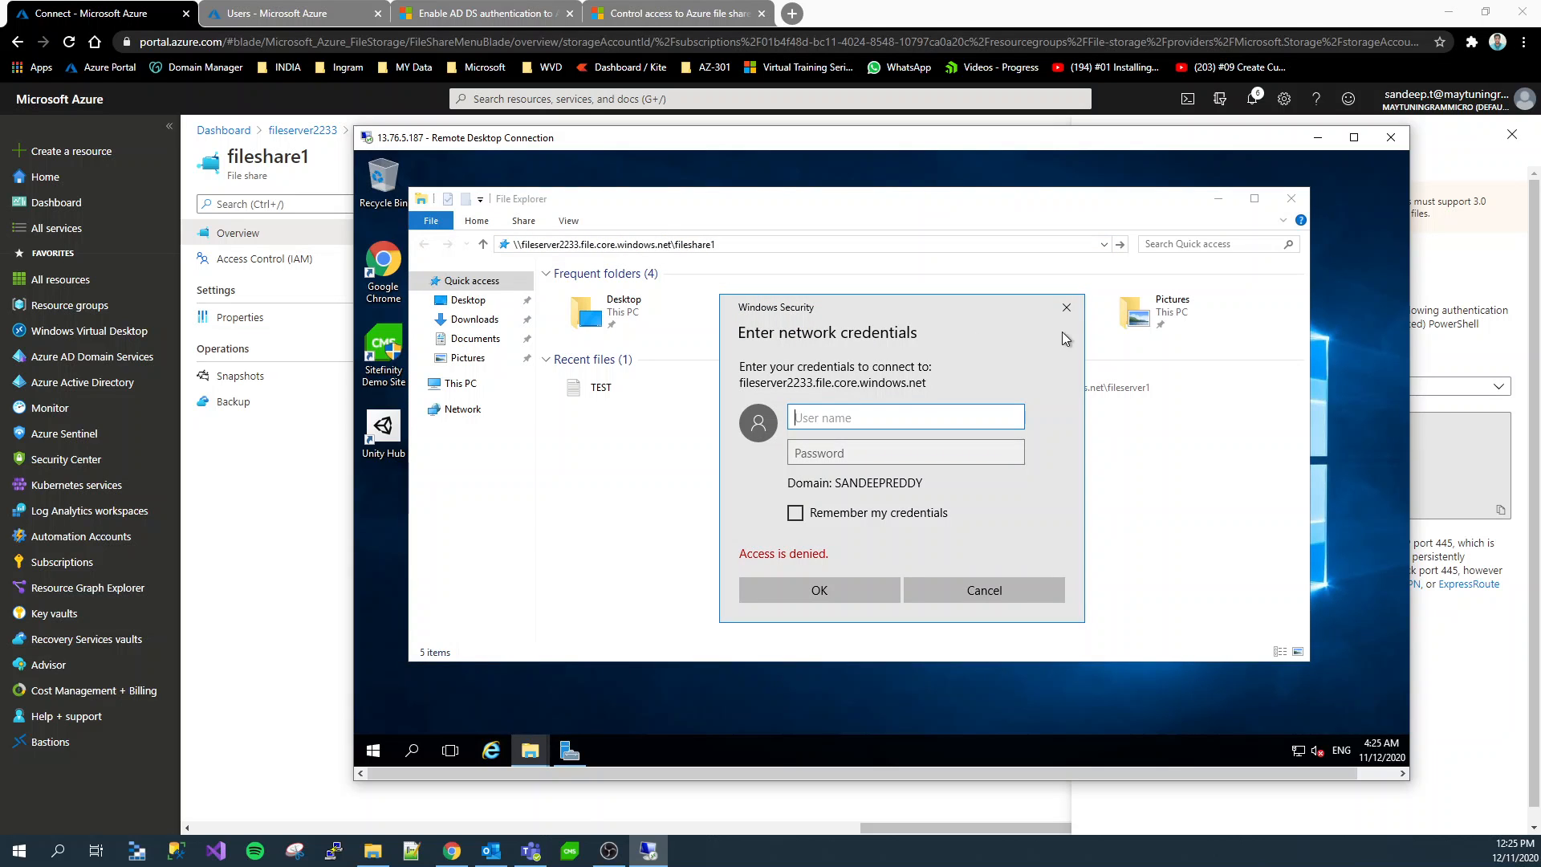
{"action": "left_click", "coordinate": [1067, 309]}
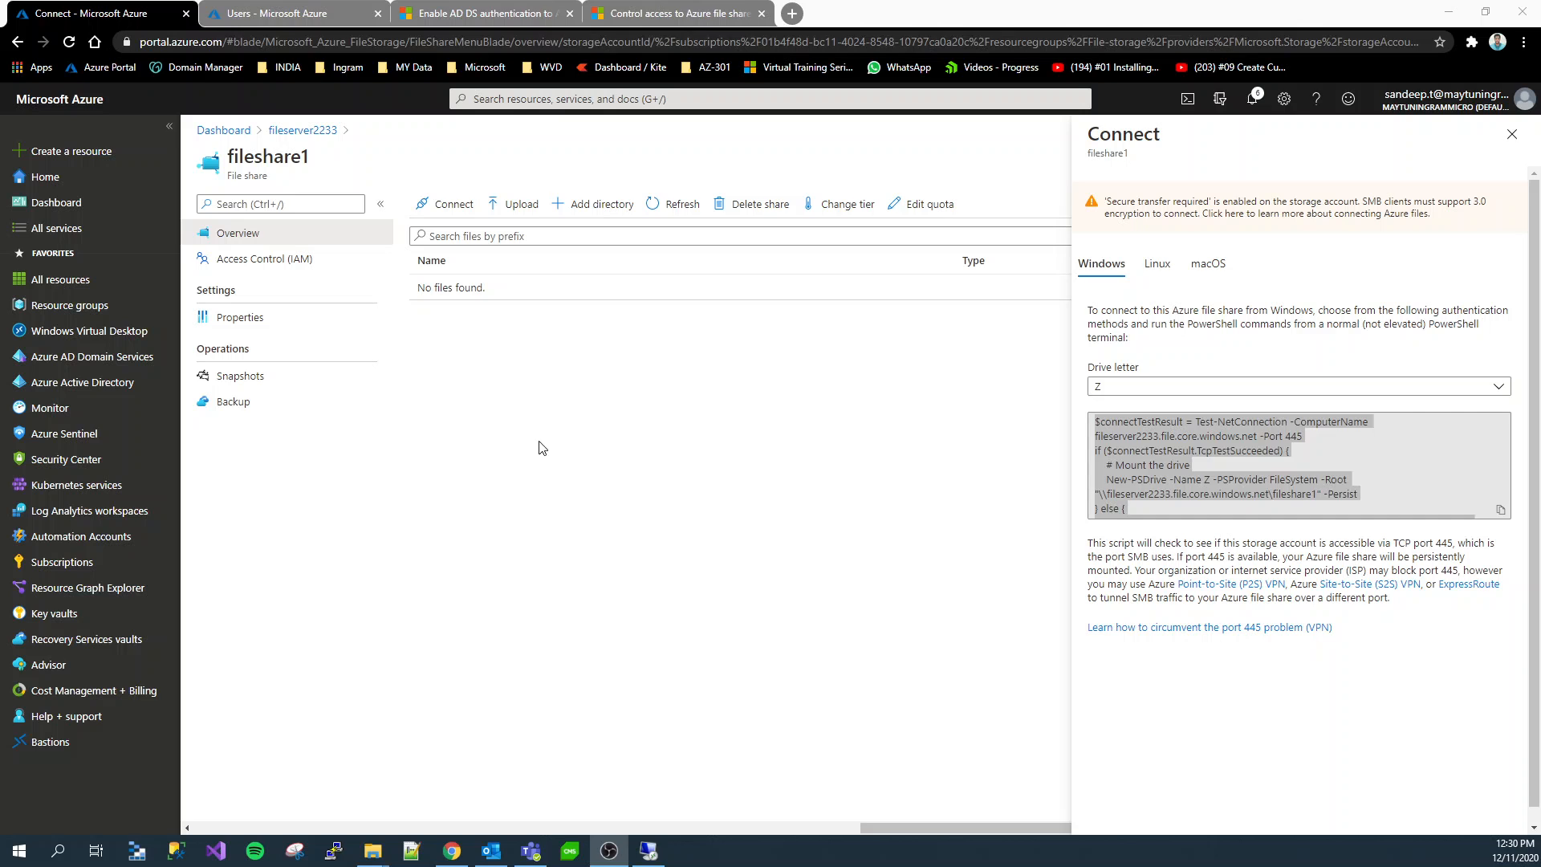
Open the form for adding a role assignment in fileshare1's access control (IAM) settings
{"action": "left_click", "coordinate": [578, 460]}
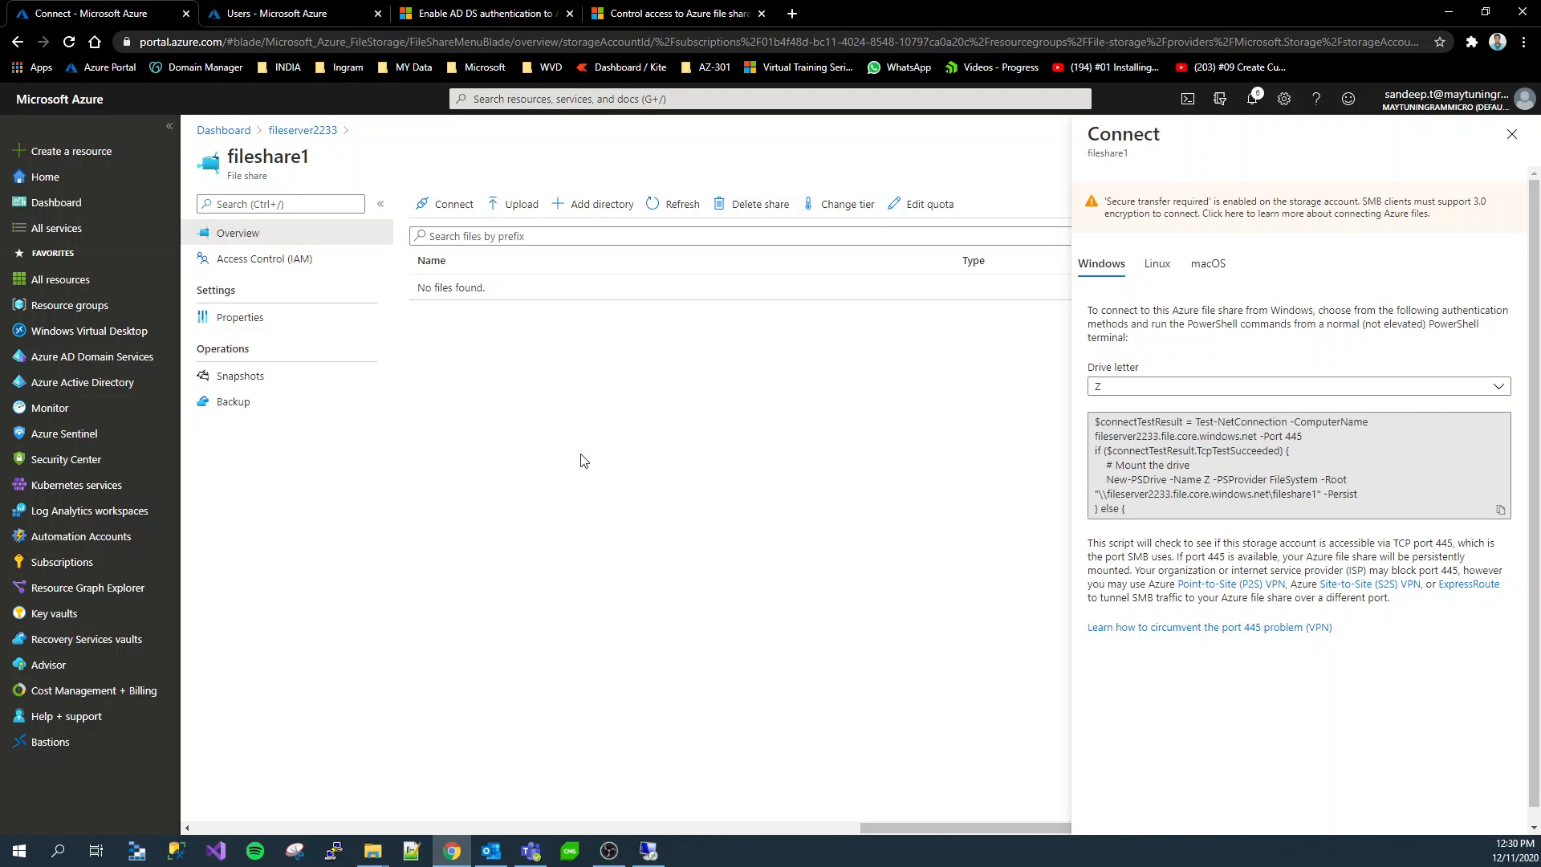
{"action": "left_click", "coordinate": [262, 258]}
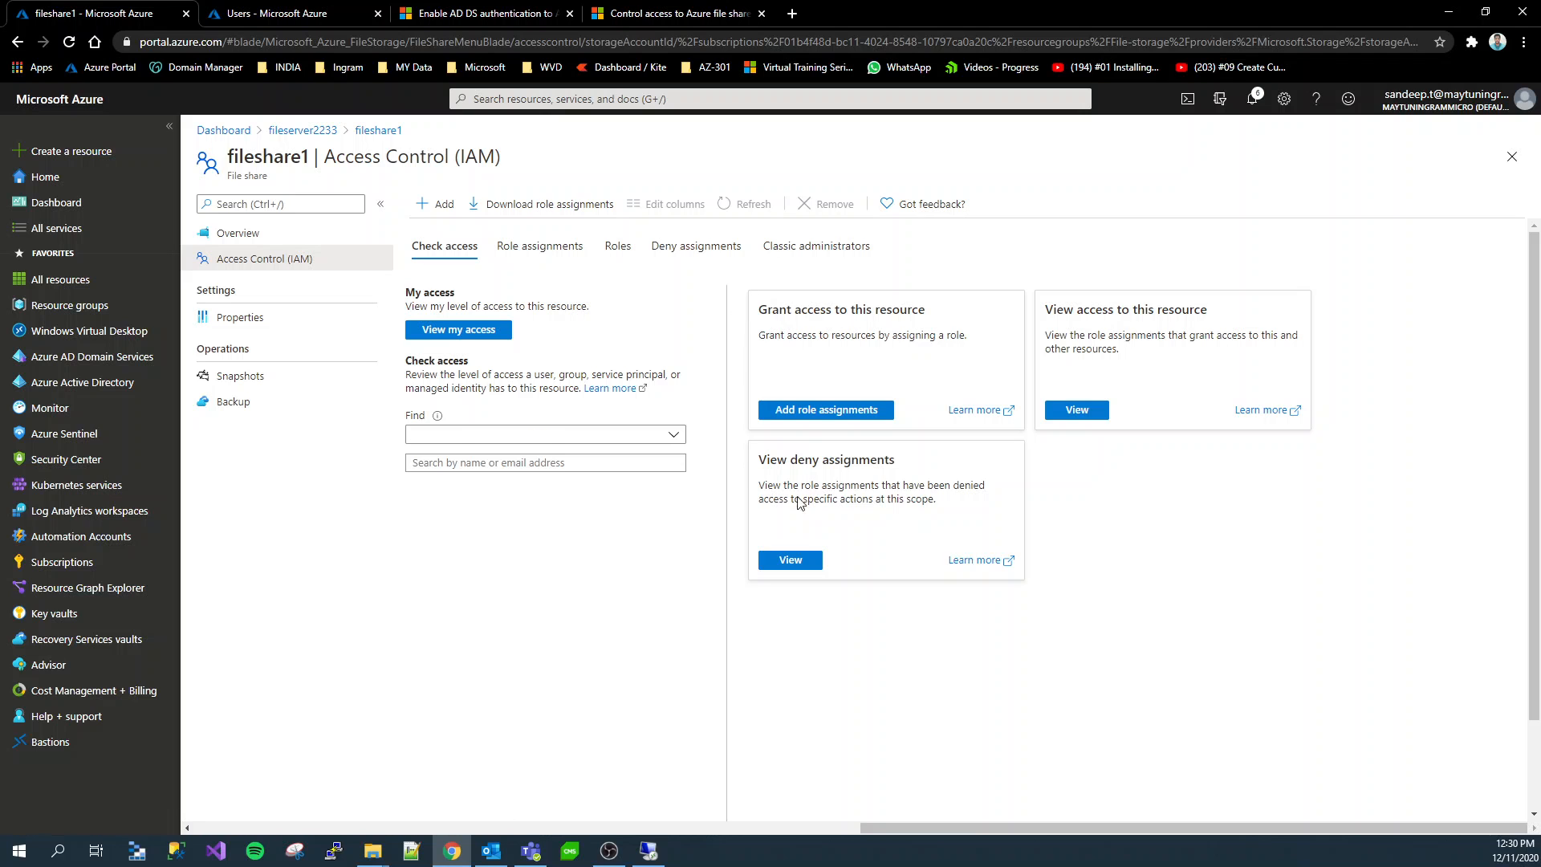
{"action": "left_click", "coordinate": [531, 248]}
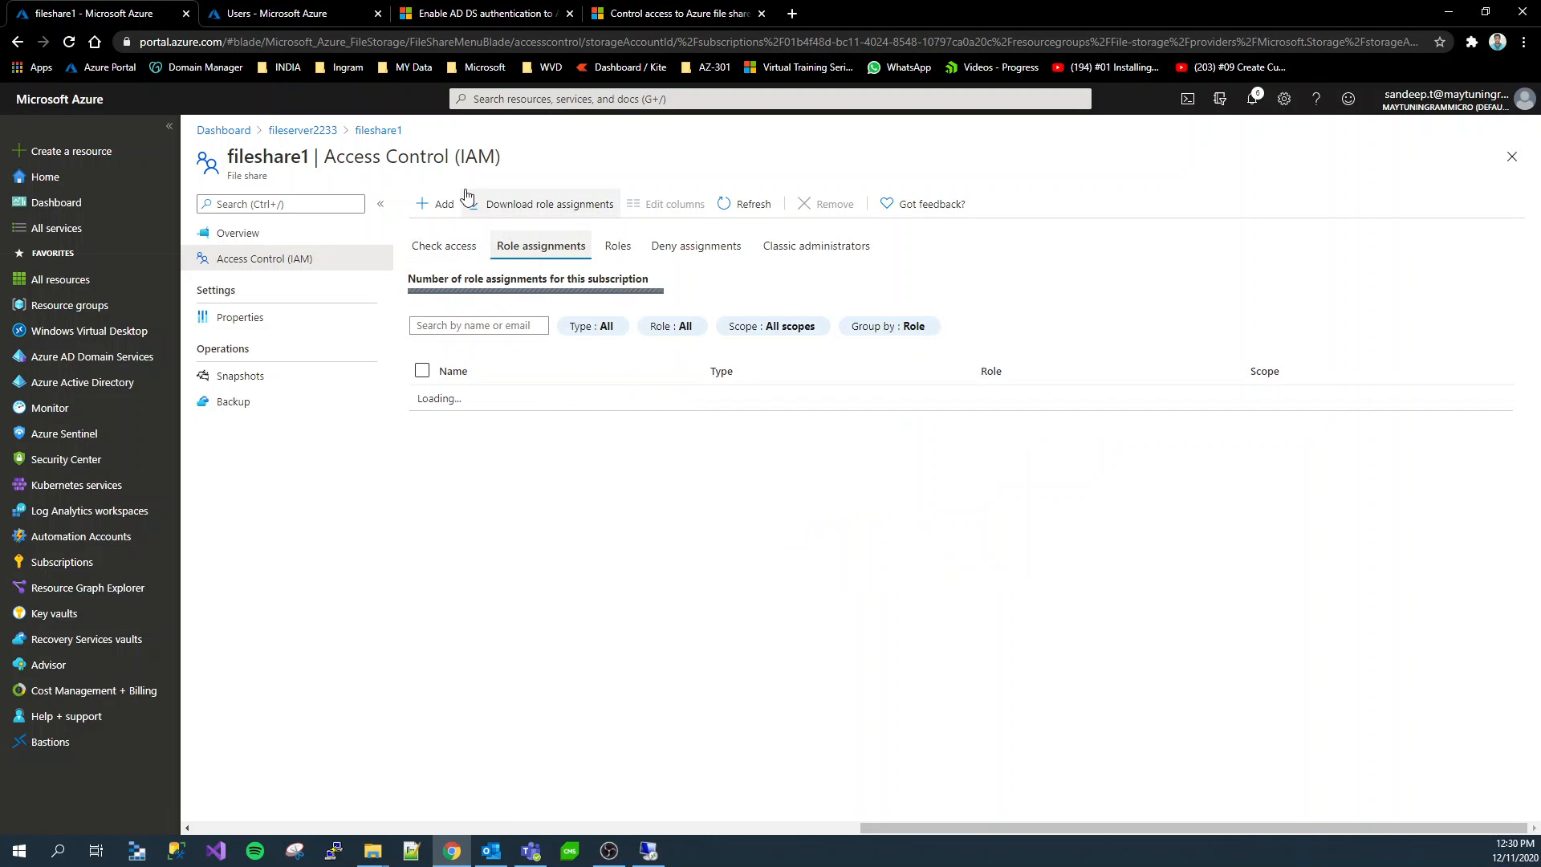
{"action": "left_click", "coordinate": [425, 206]}
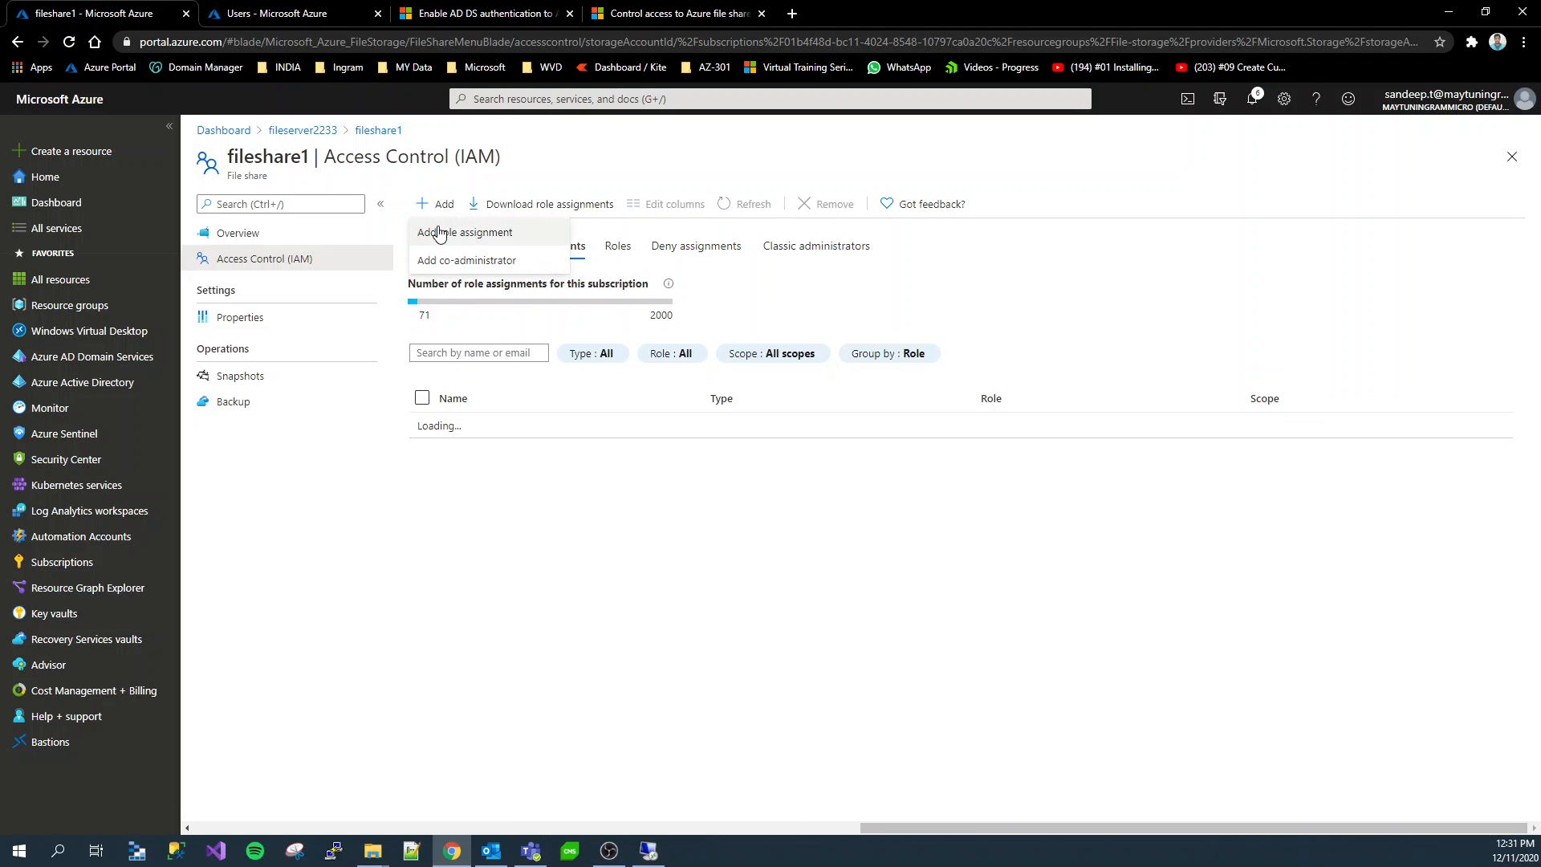
{"action": "left_click", "coordinate": [471, 236]}
Examine the built-in SMB share roles in the share-level permissions article and the directory's user list
{"action": "left_click", "coordinate": [656, 10]}
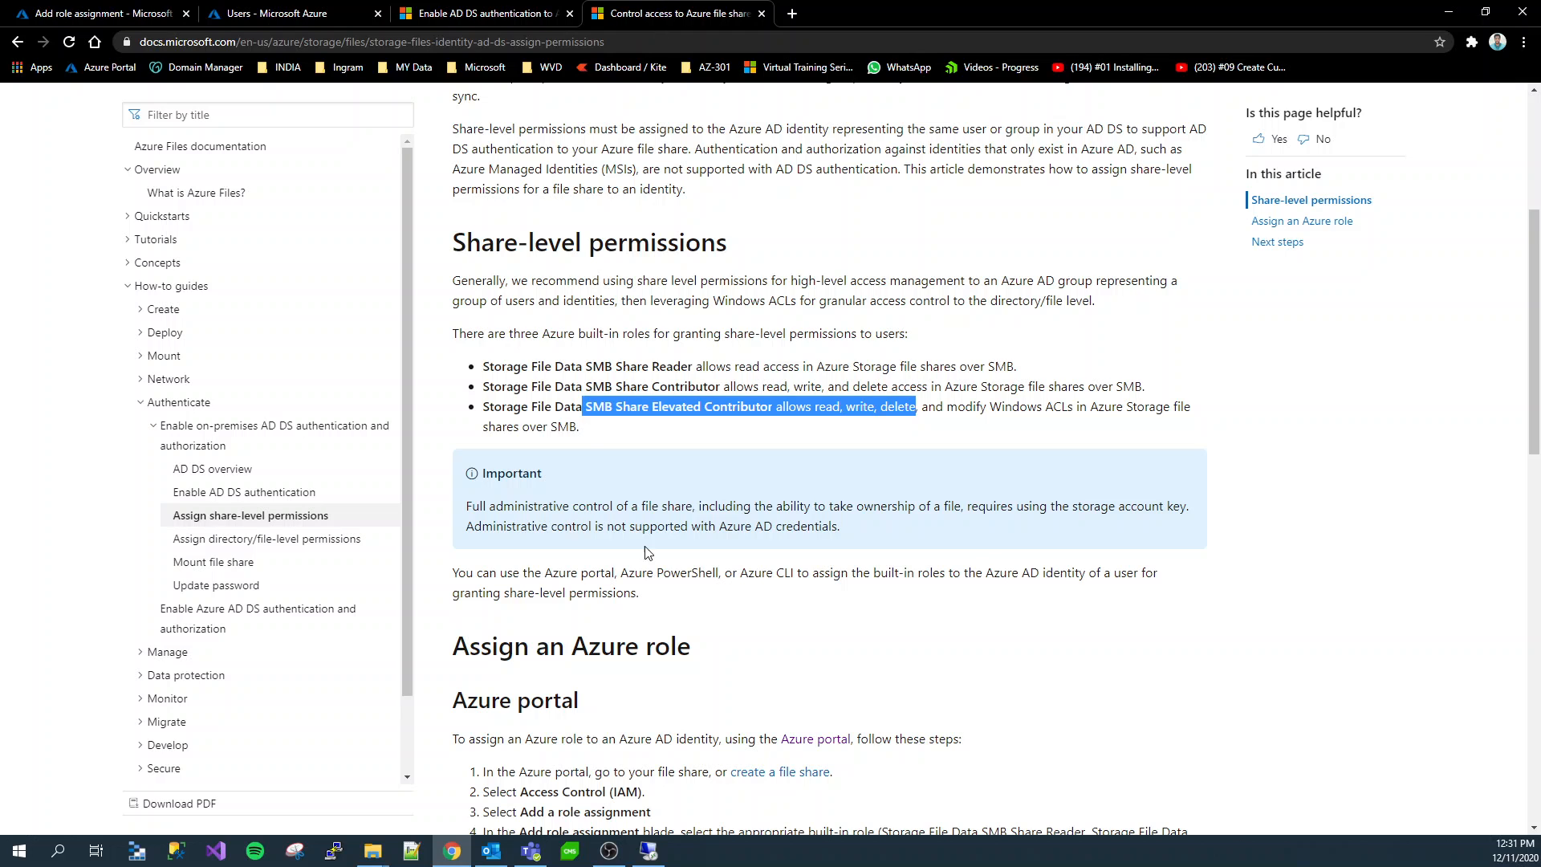
{"action": "left_click_drag", "start_coordinate": [634, 370], "coordinate": [769, 410]}
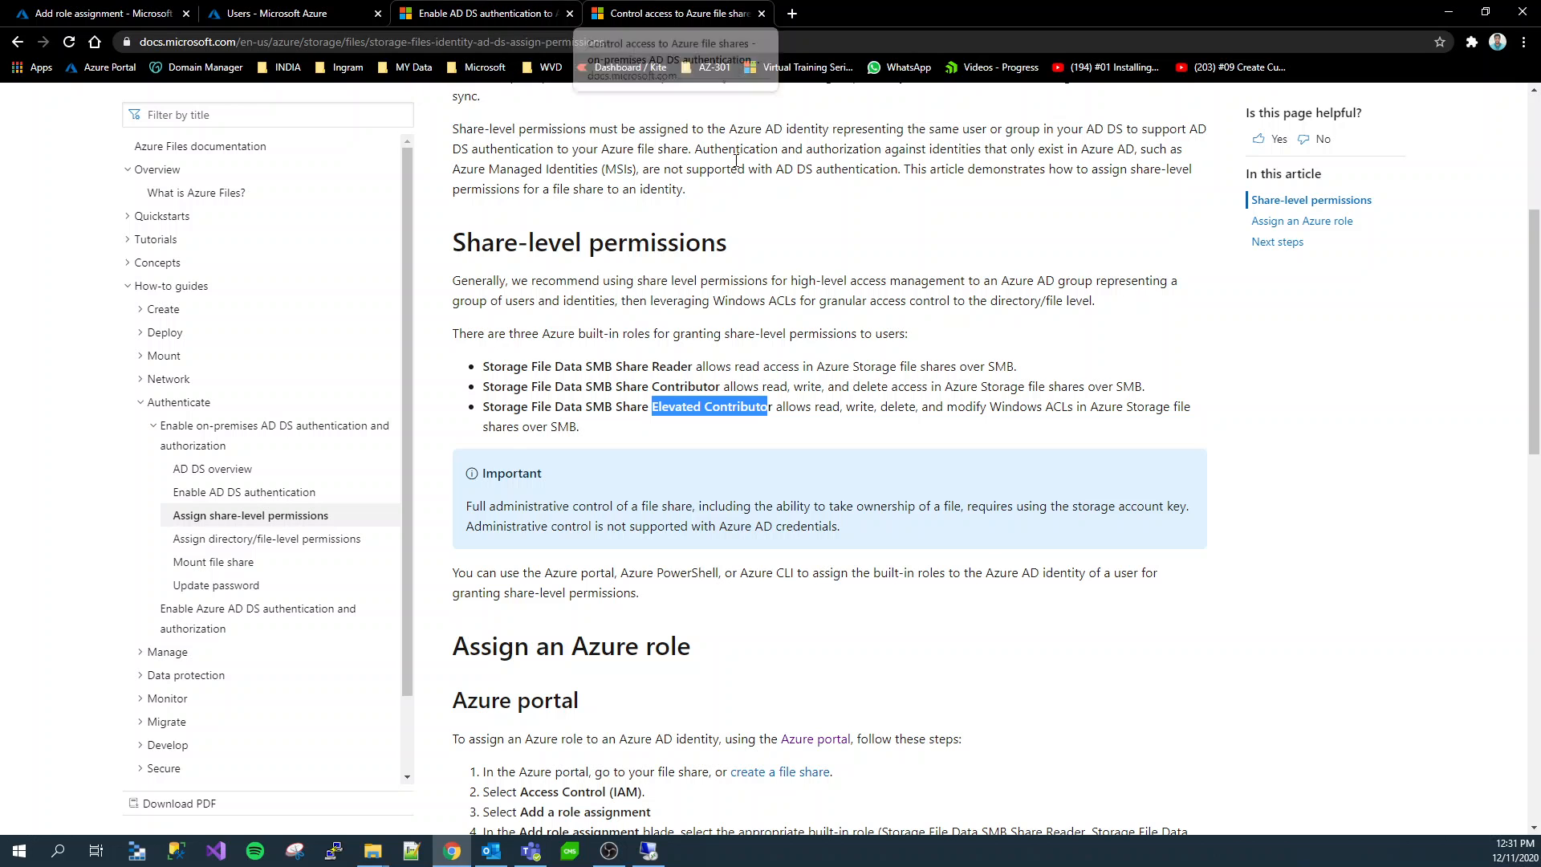
{"action": "left_click_drag", "start_coordinate": [762, 387], "coordinate": [889, 383]}
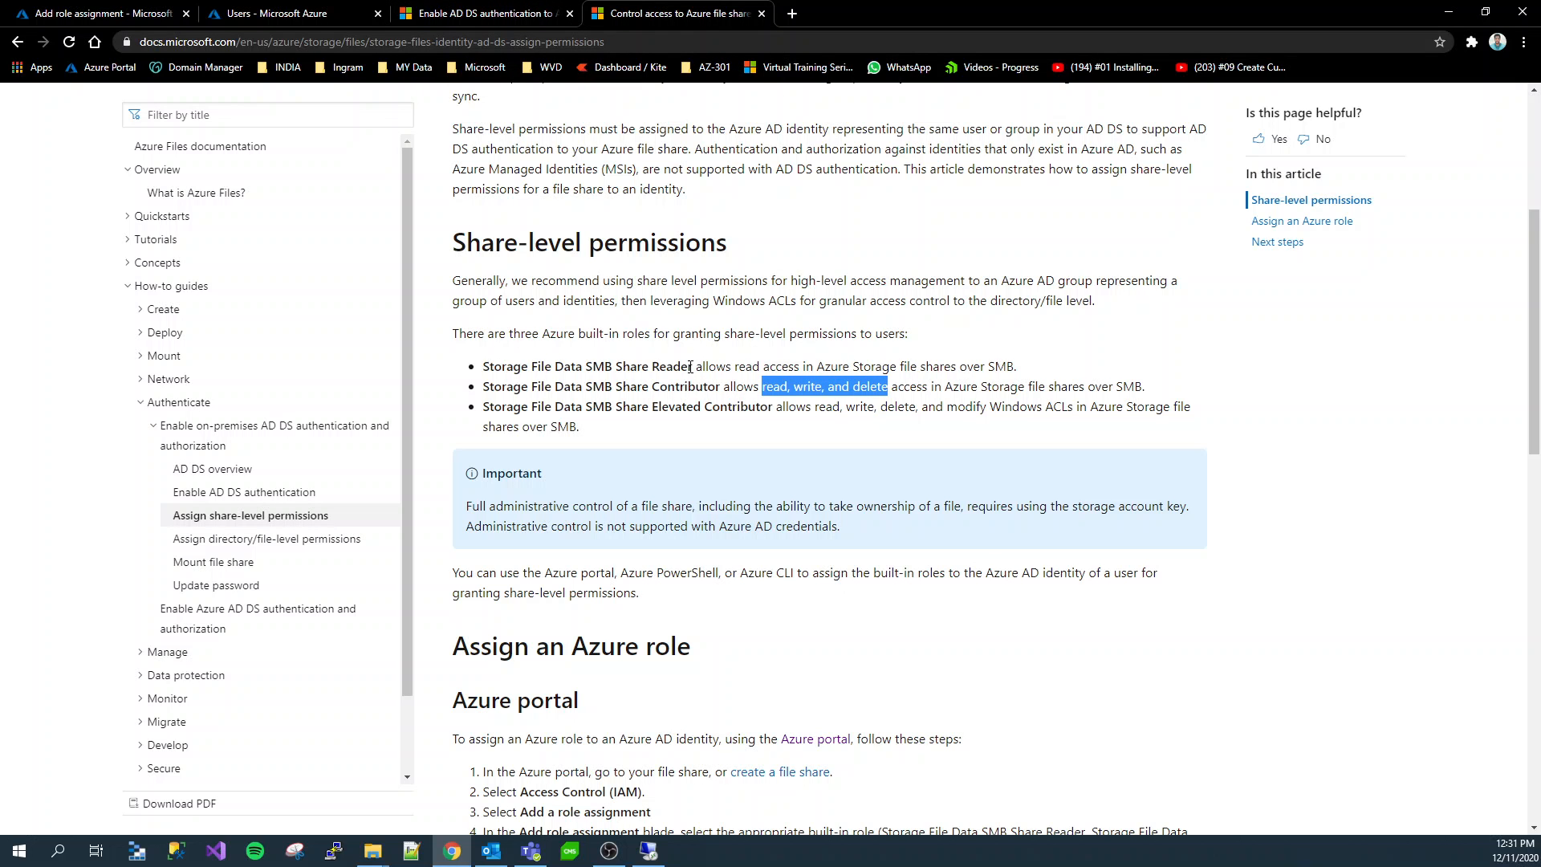
{"action": "left_click", "coordinate": [474, 8]}
{"action": "left_click", "coordinate": [305, 9]}
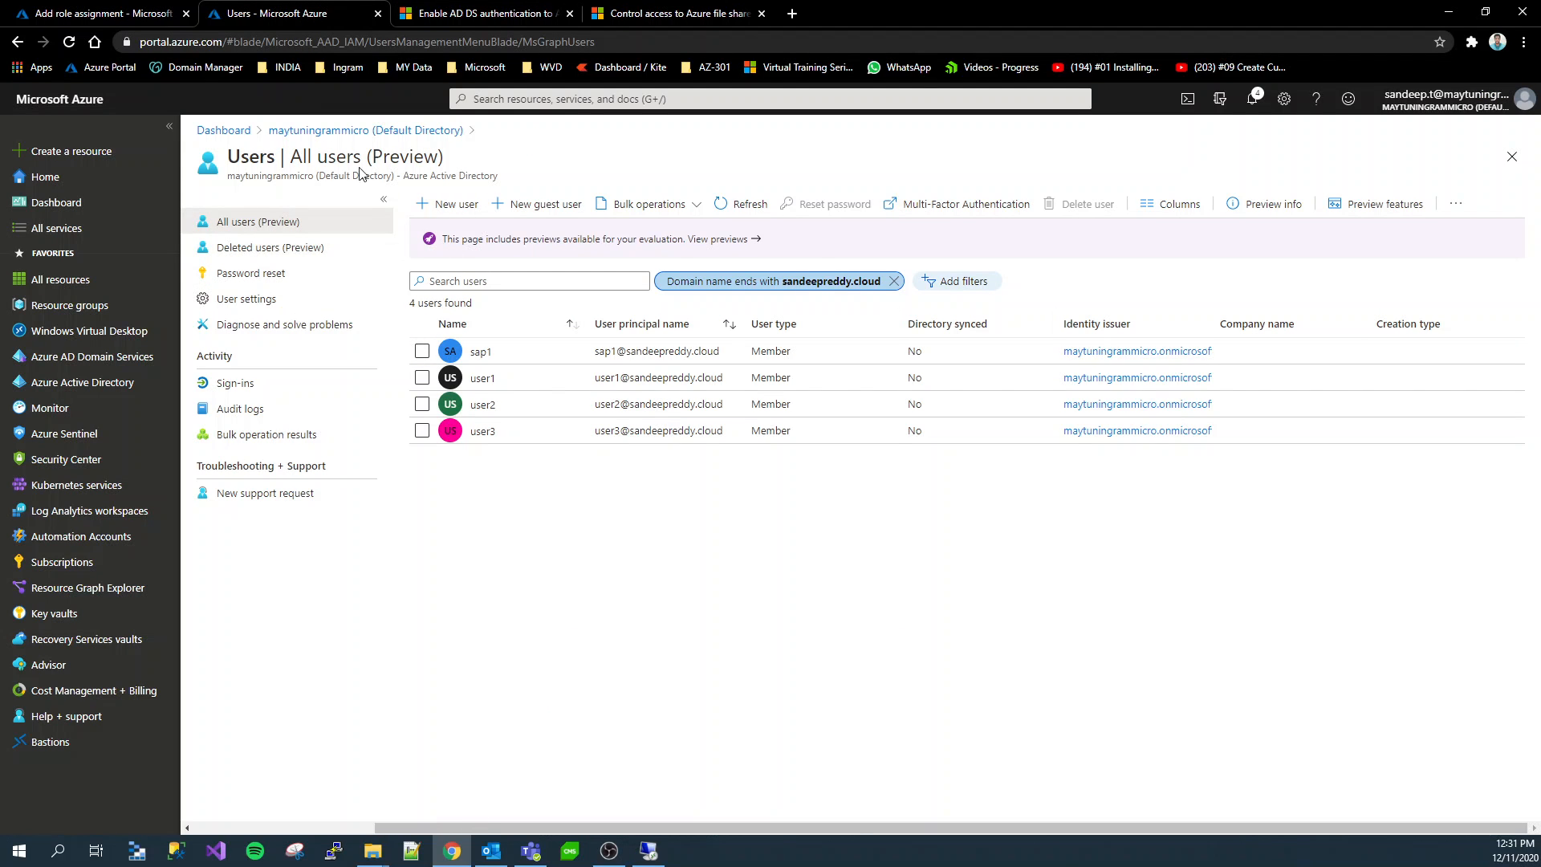
Start a role assignment on fileshare1 with the role Storage File Data SMB Share Contributor
{"action": "left_click", "coordinate": [131, 9]}
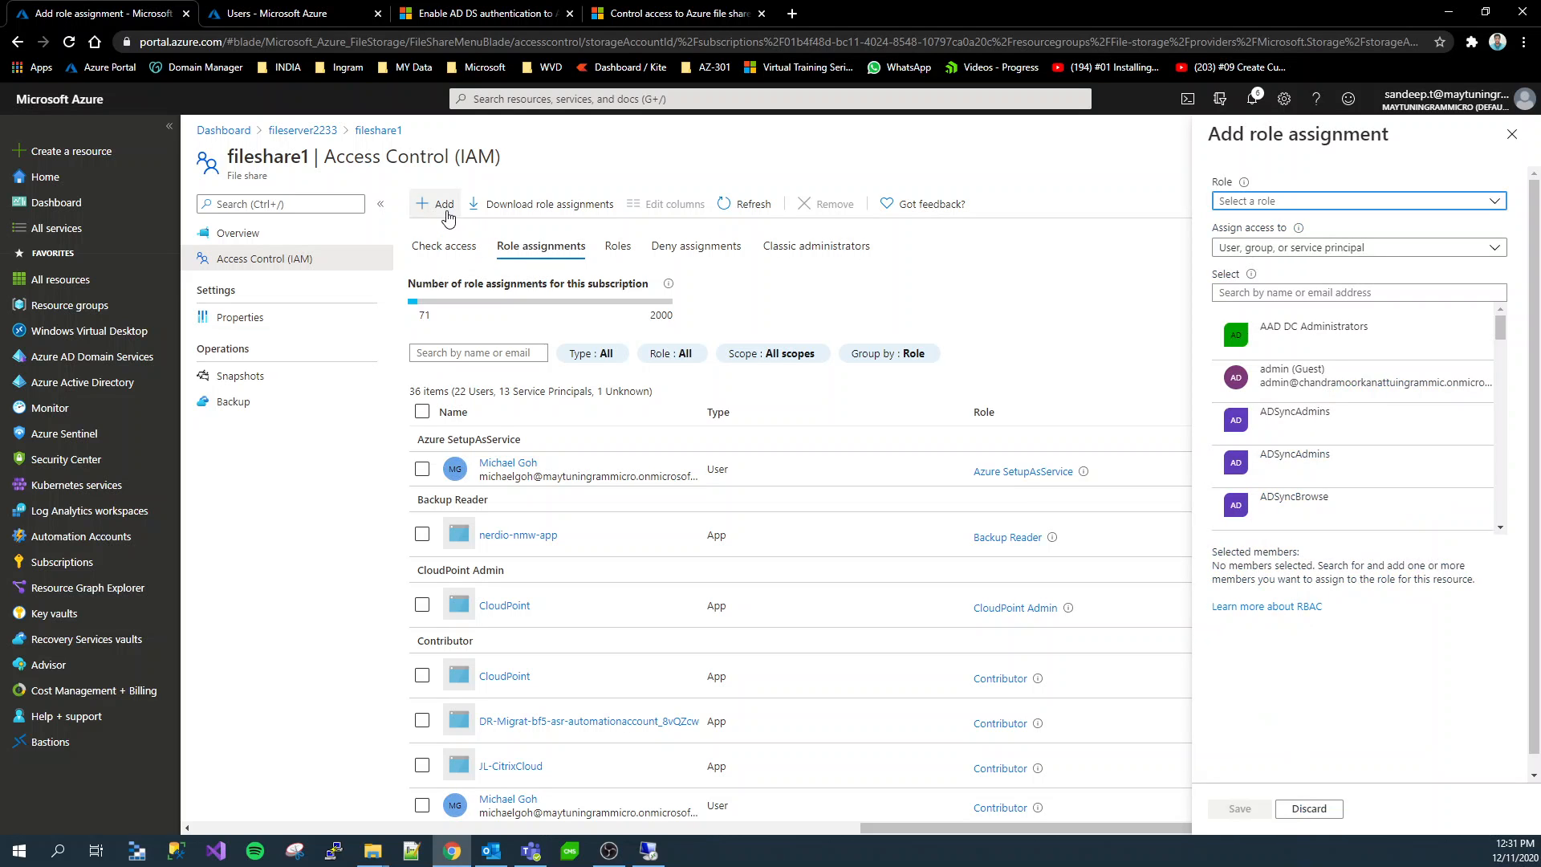
{"action": "left_click", "coordinate": [448, 213]}
{"action": "left_click", "coordinate": [454, 231]}
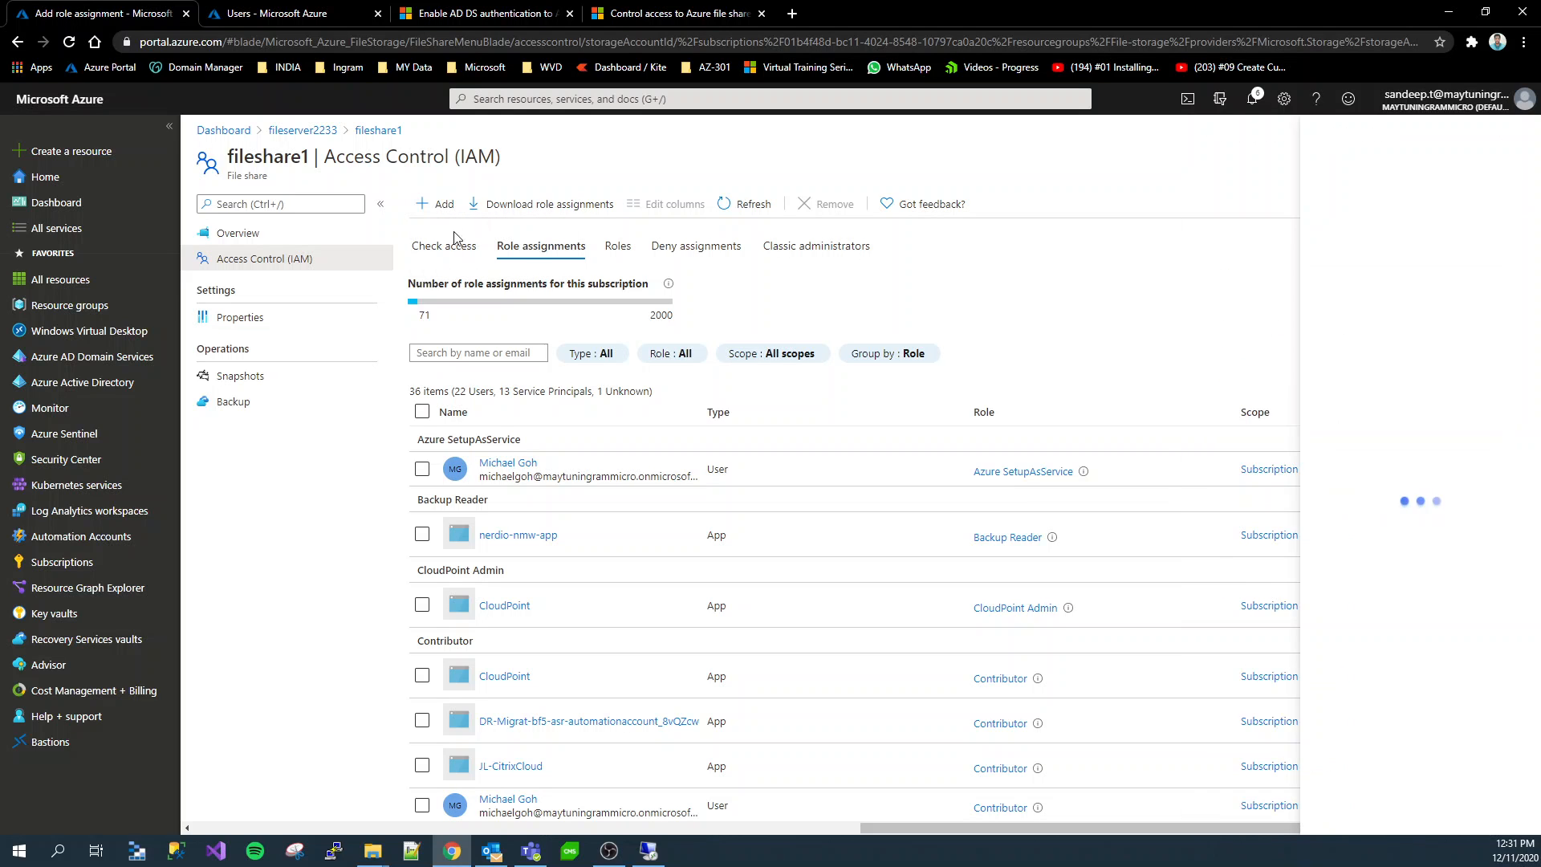
{"action": "left_click", "coordinate": [1280, 202]}
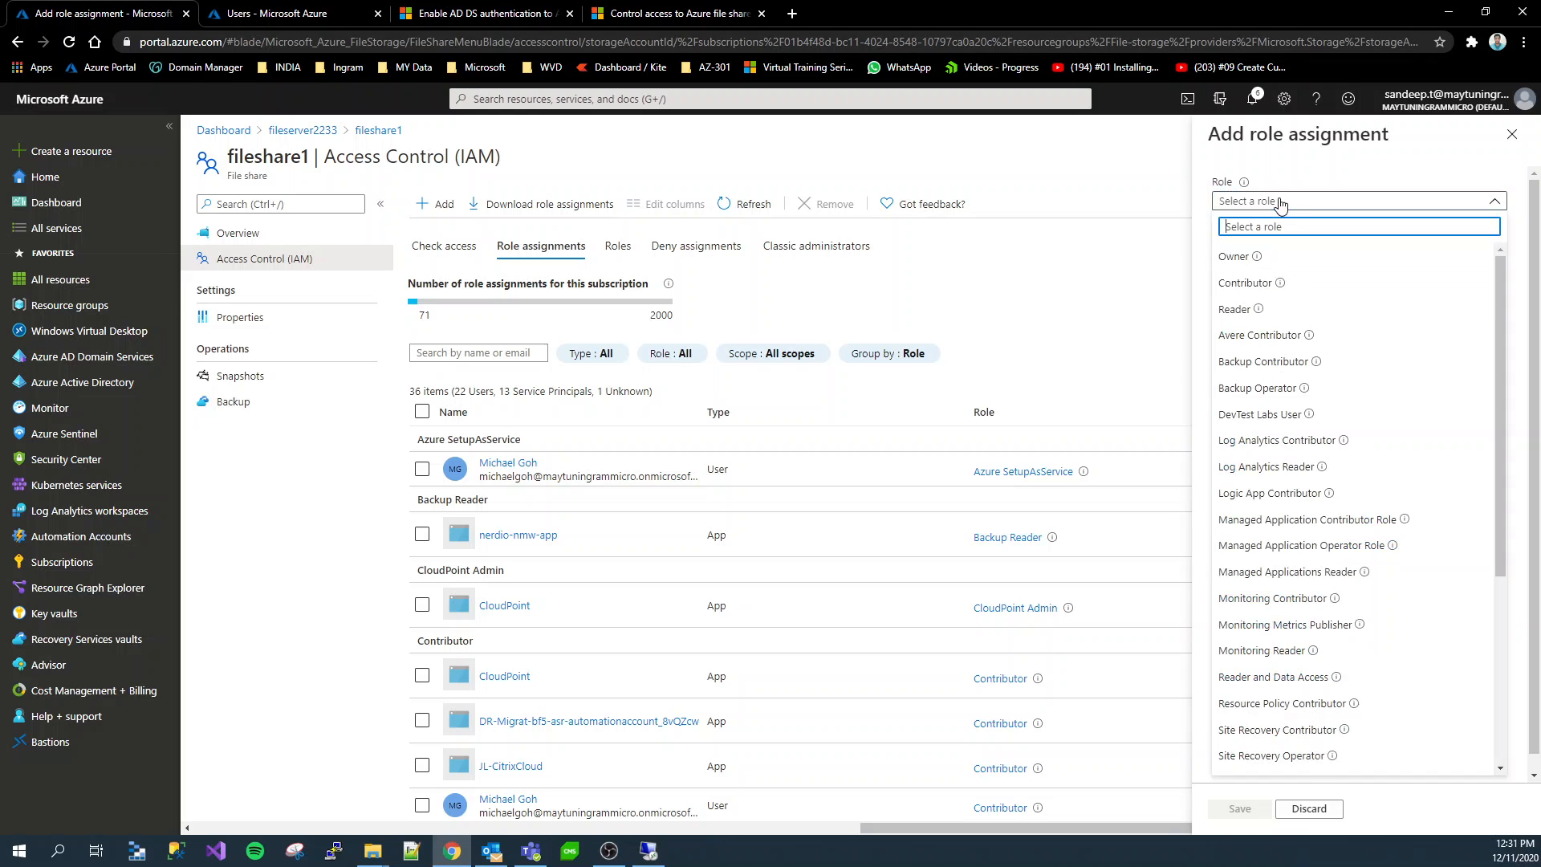
{"action": "scroll", "coordinate": [1325, 566], "scroll_direction": "down", "scroll_amount": 4}
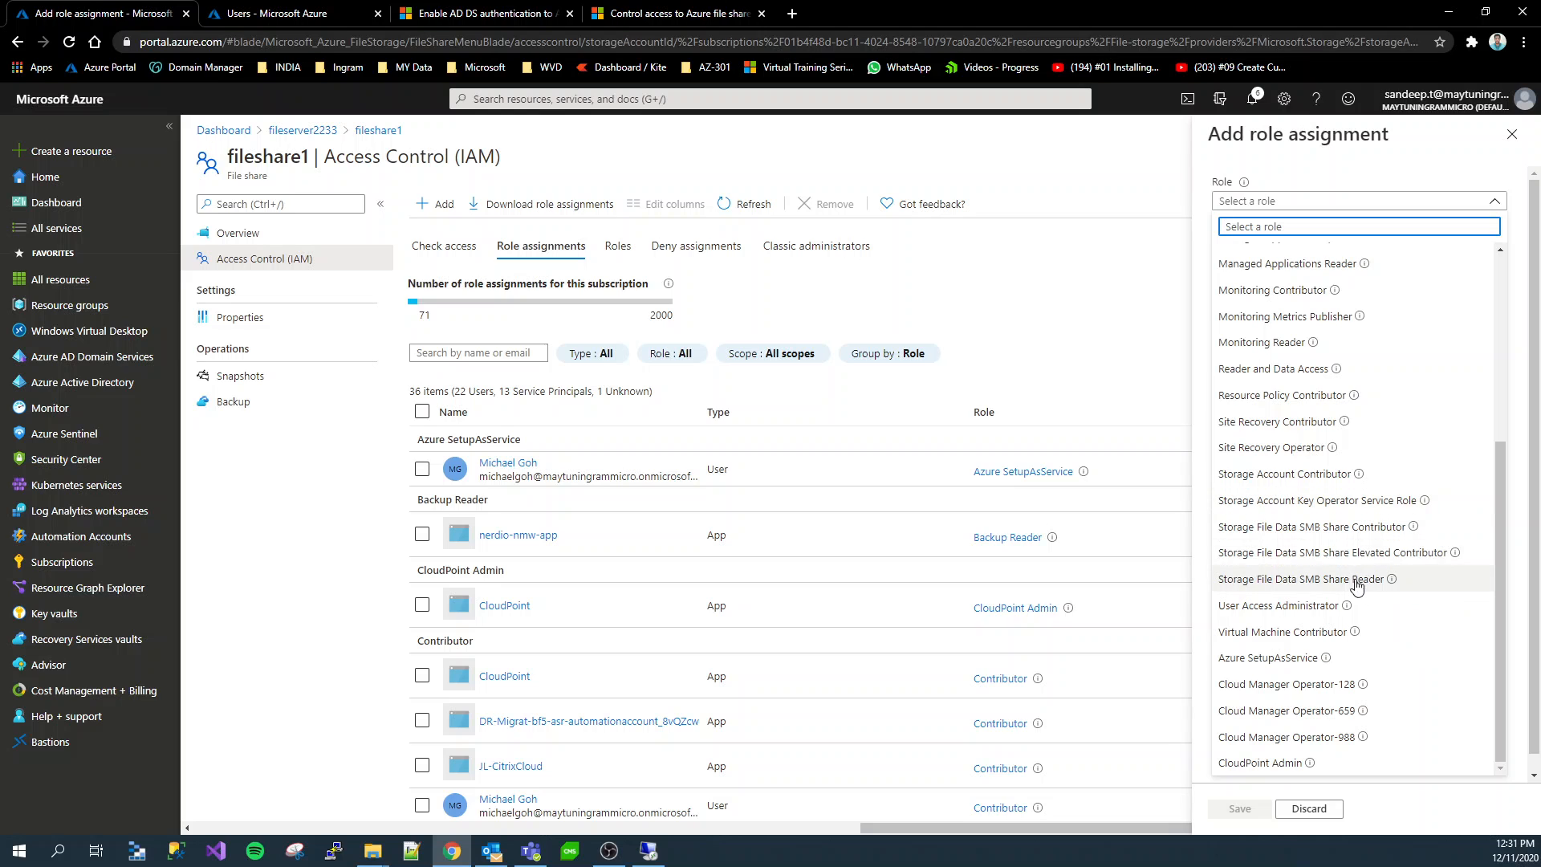
{"action": "left_click", "coordinate": [1388, 530]}
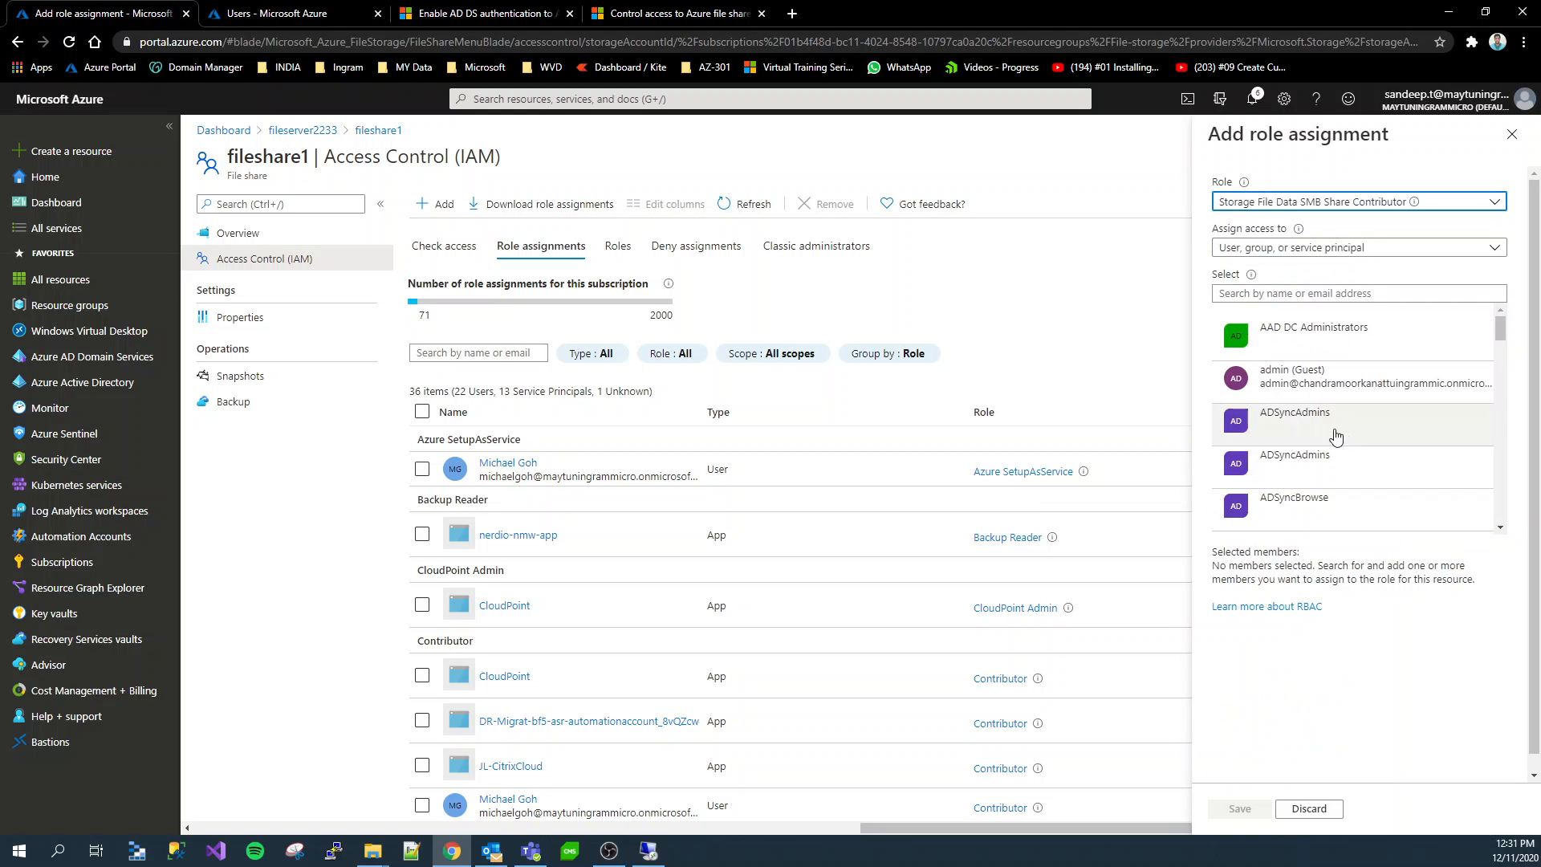
Select the user sap1 as the member for fileshare1's Storage File Data SMB Share Contributor role and save the assignment
{"action": "left_click", "coordinate": [1279, 293]}
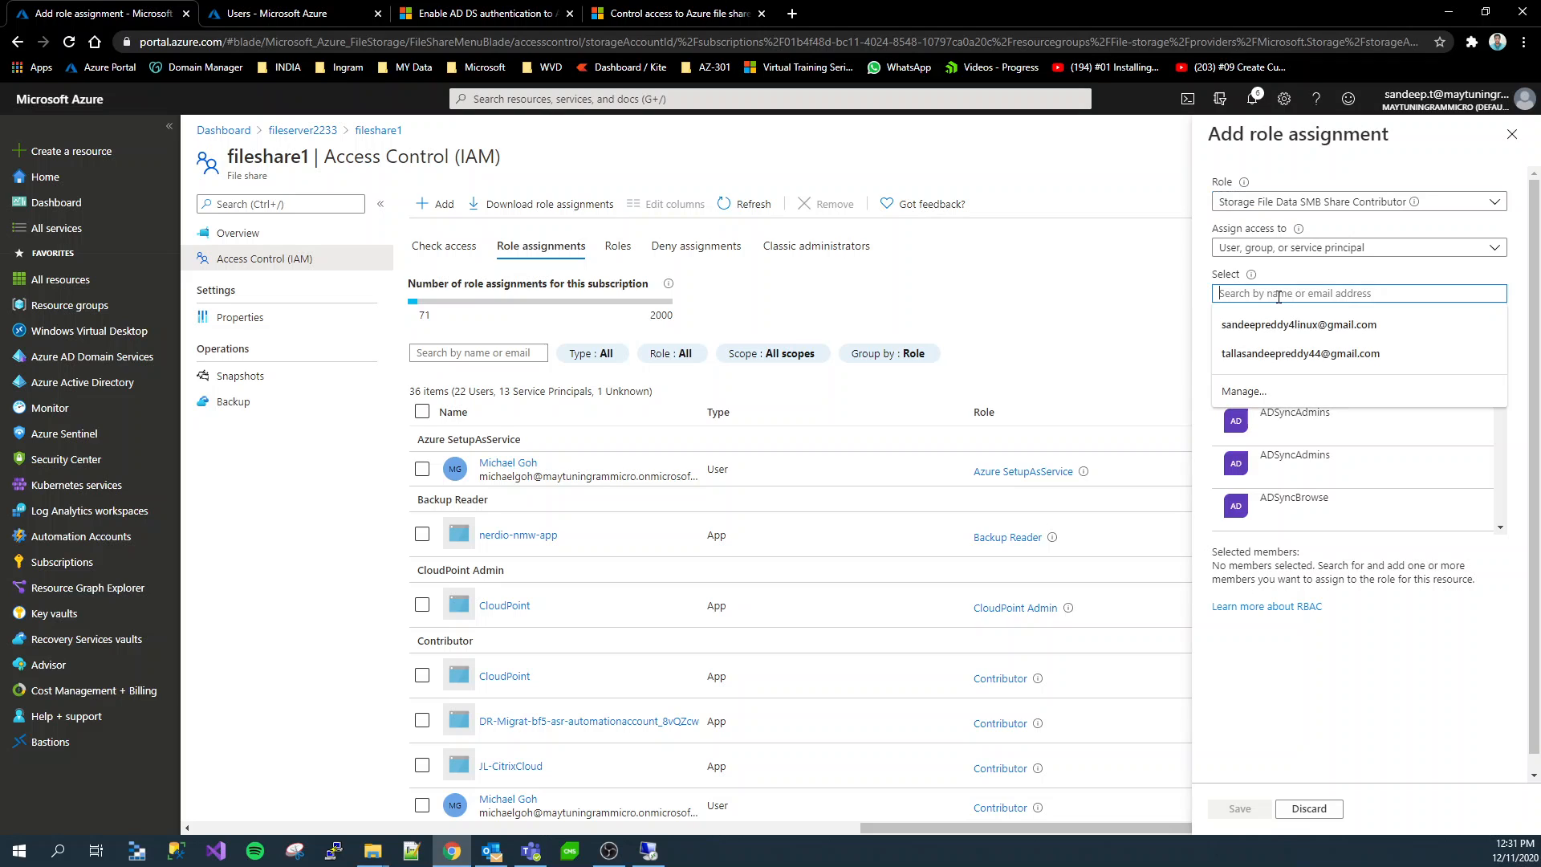
{"action": "type", "text": "sap1"}
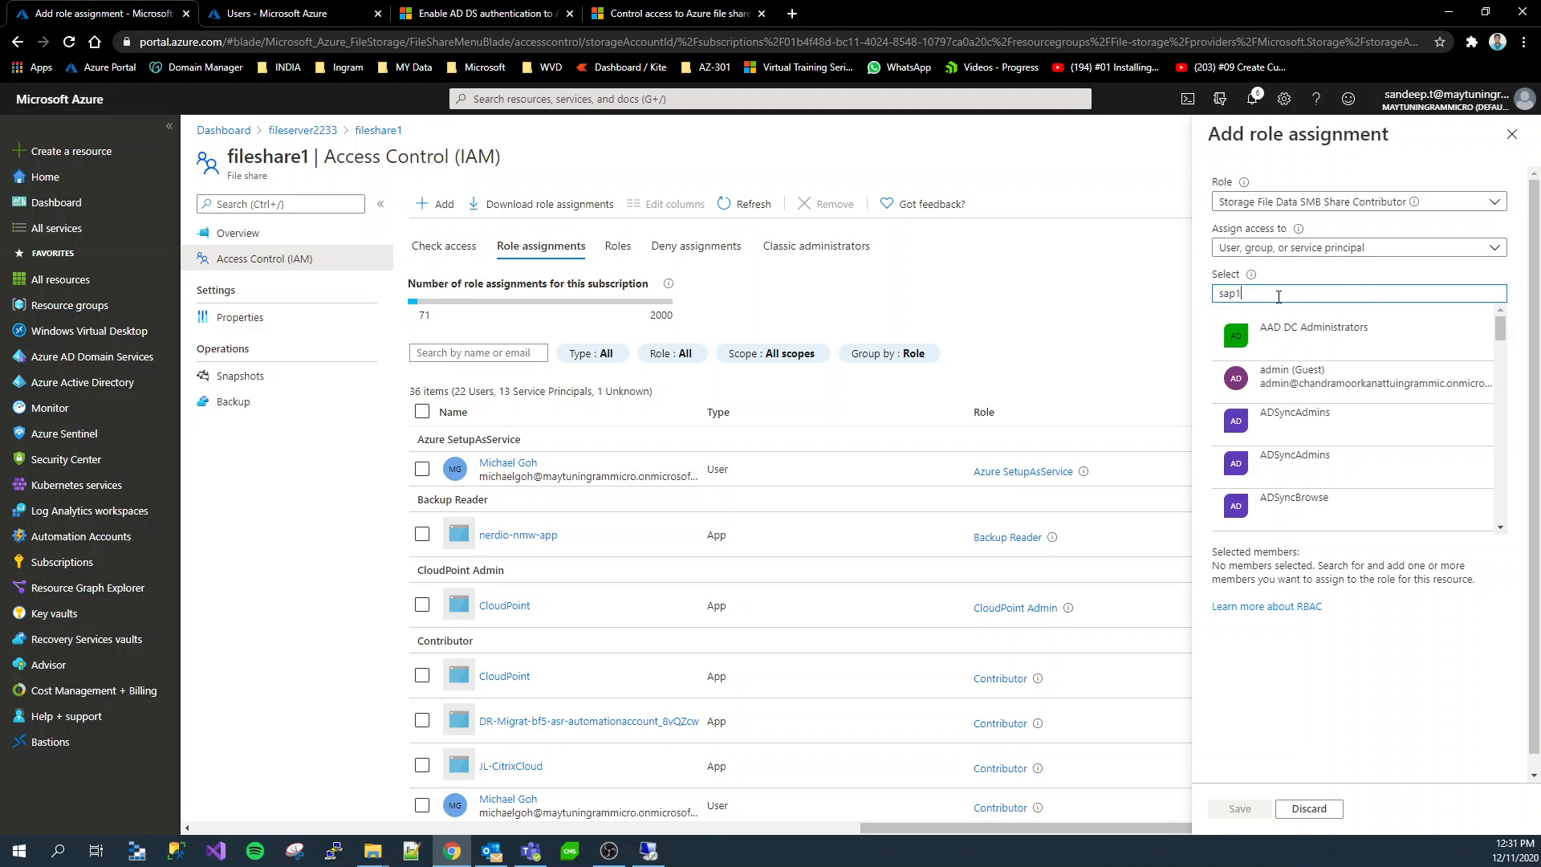
{"action": "double_click", "coordinate": [1262, 333]}
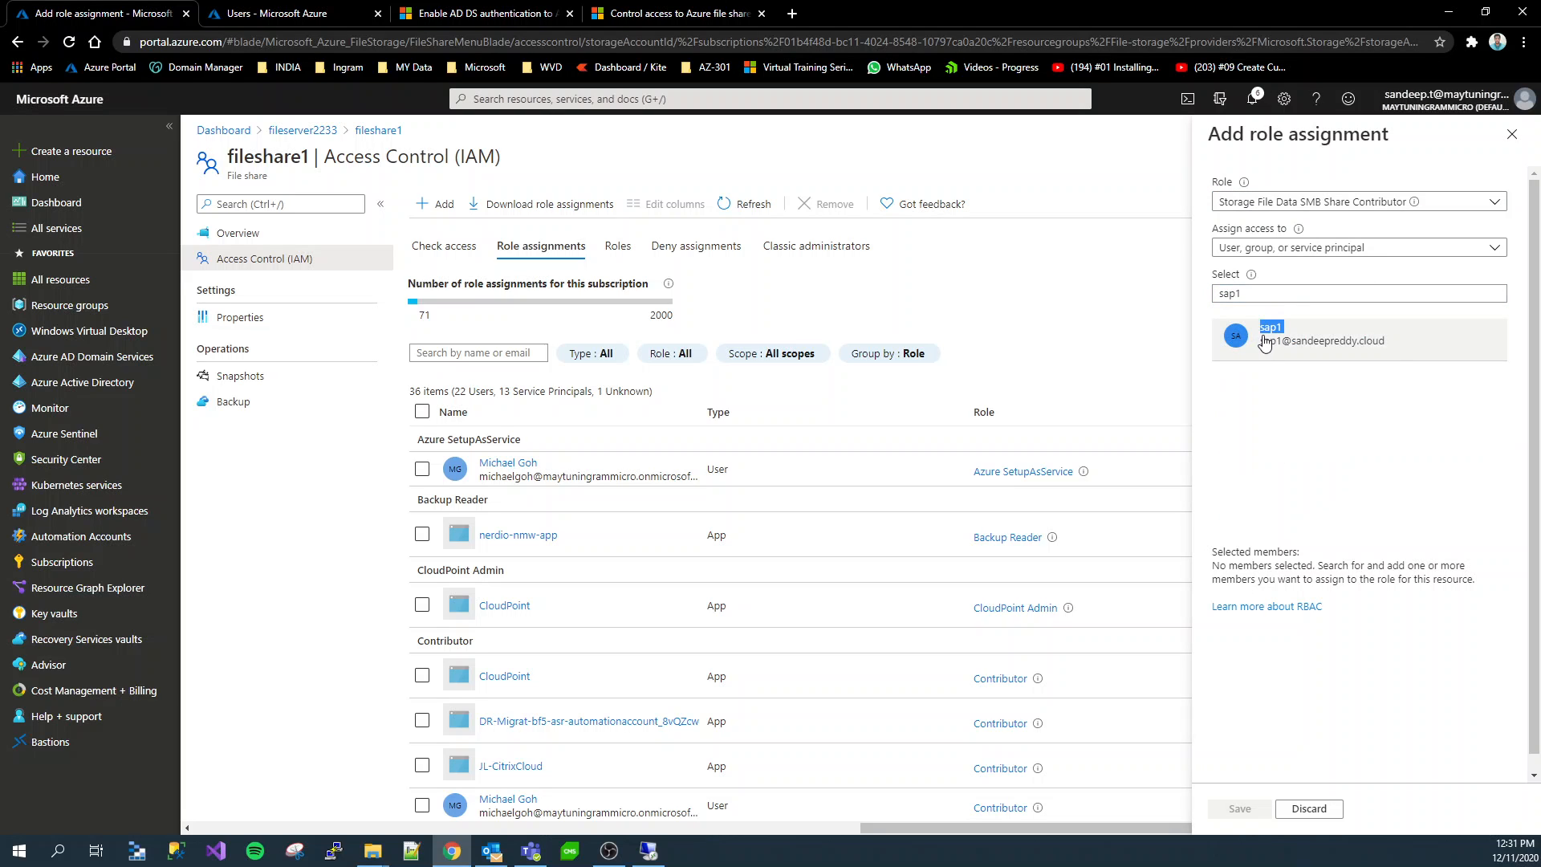
{"action": "left_click", "coordinate": [1283, 345]}
{"action": "left_click", "coordinate": [1322, 608]}
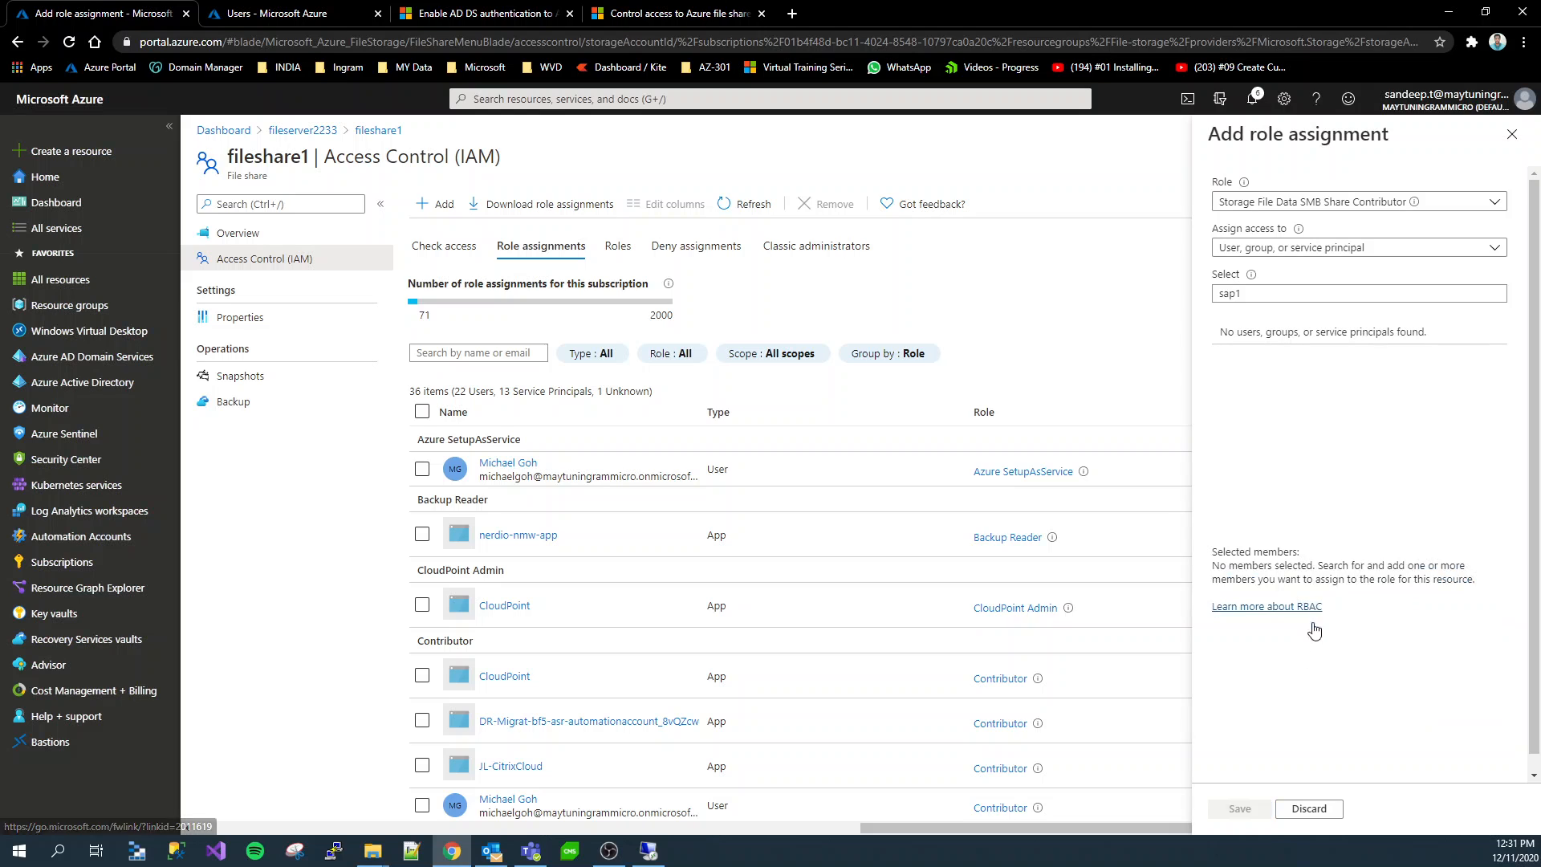
{"action": "left_click", "coordinate": [1250, 296]}
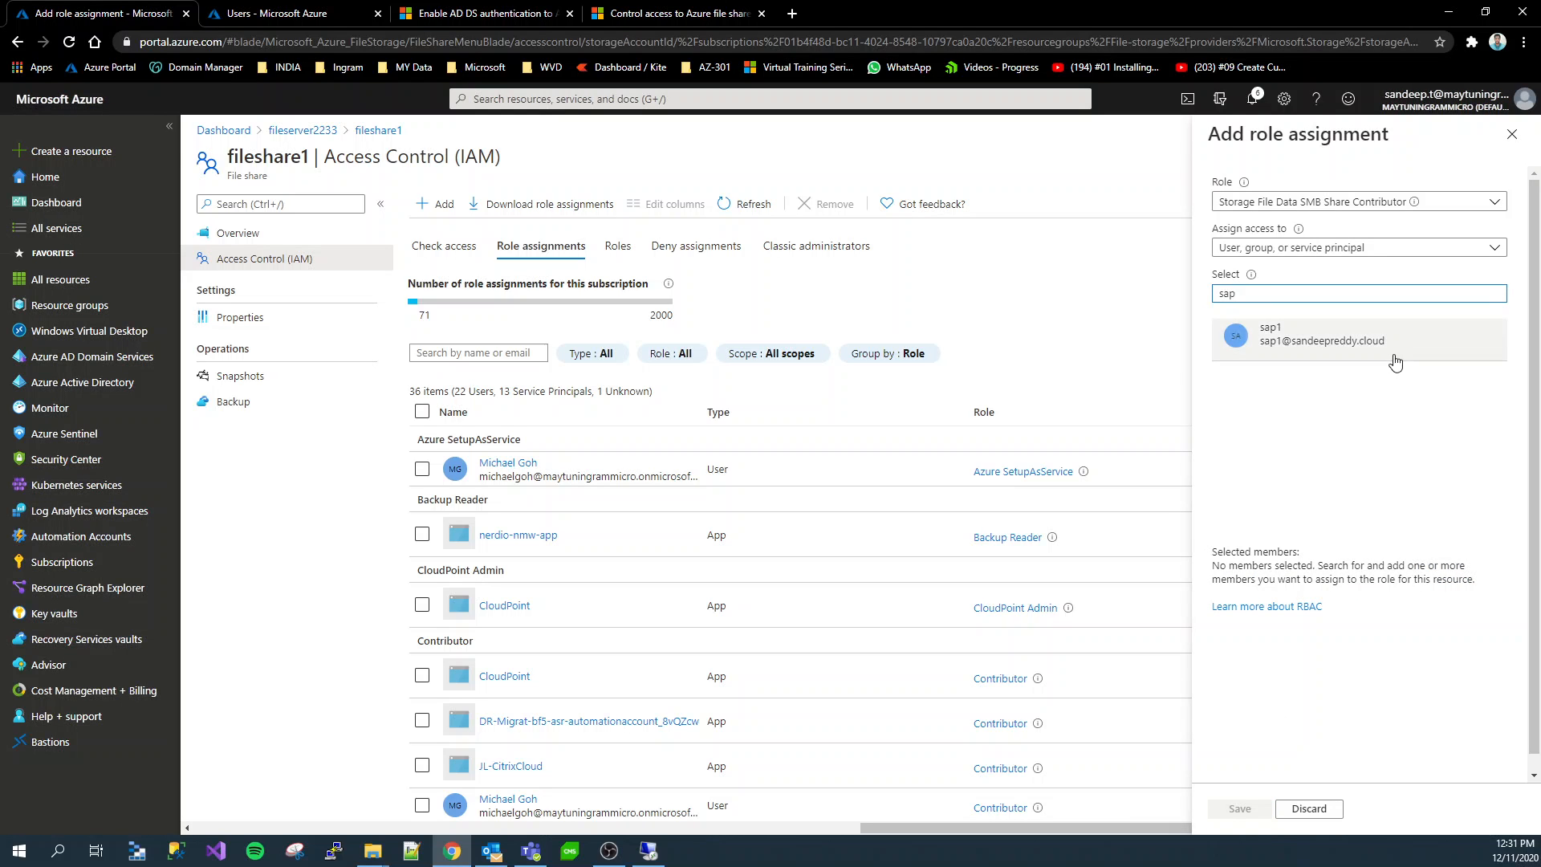
{"action": "left_click", "coordinate": [1267, 337]}
{"action": "left_click", "coordinate": [1239, 808]}
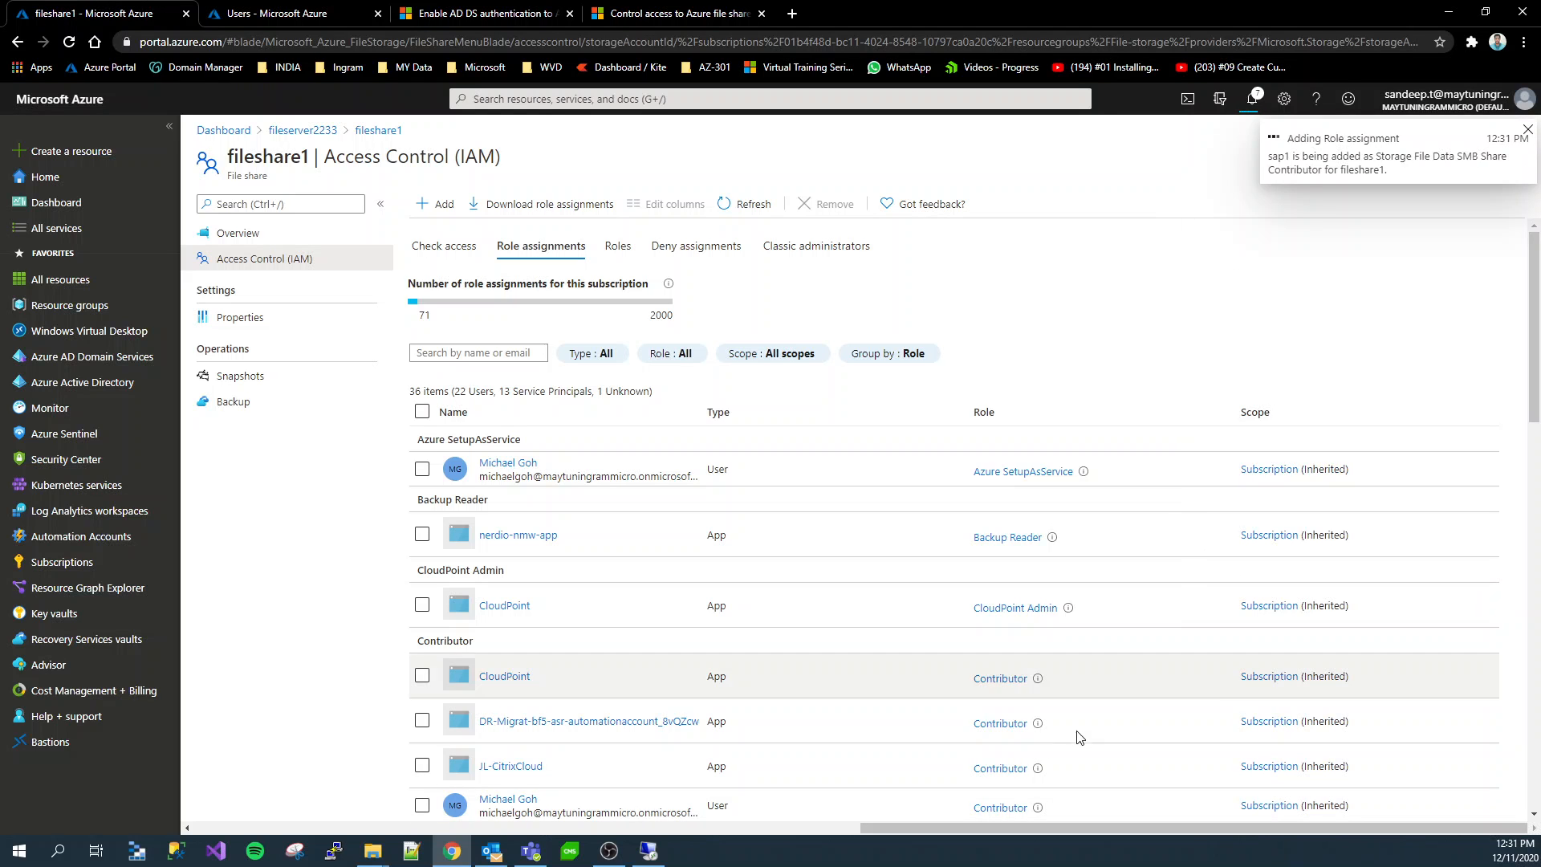
Switch to the remote server, check which account is signed in through its account settings, and dismiss the network error
{"action": "left_click", "coordinate": [652, 849]}
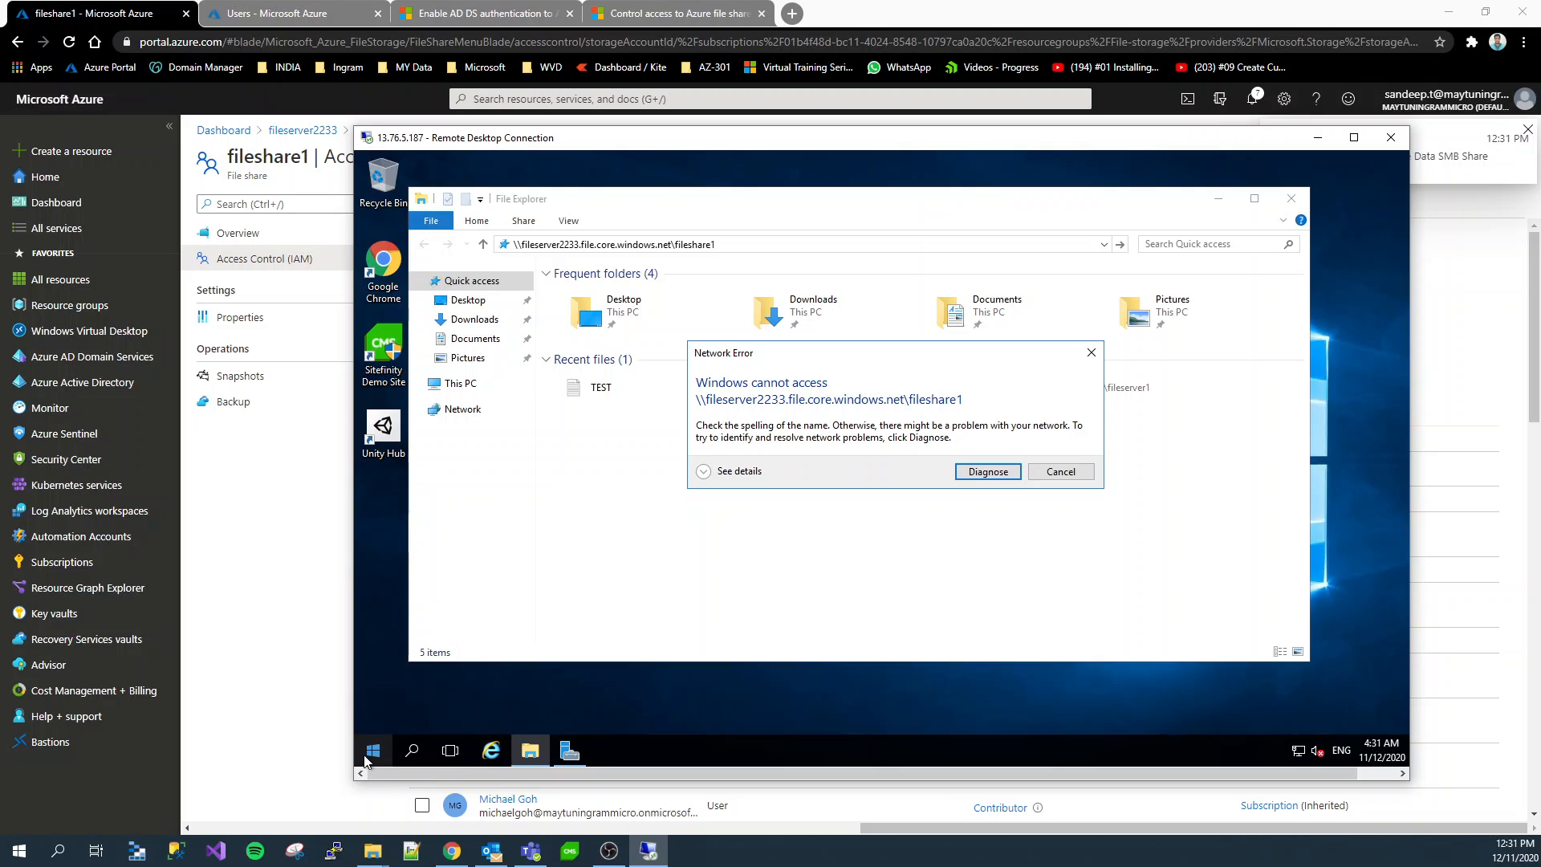
{"action": "left_click", "coordinate": [373, 751]}
{"action": "left_click", "coordinate": [382, 640]}
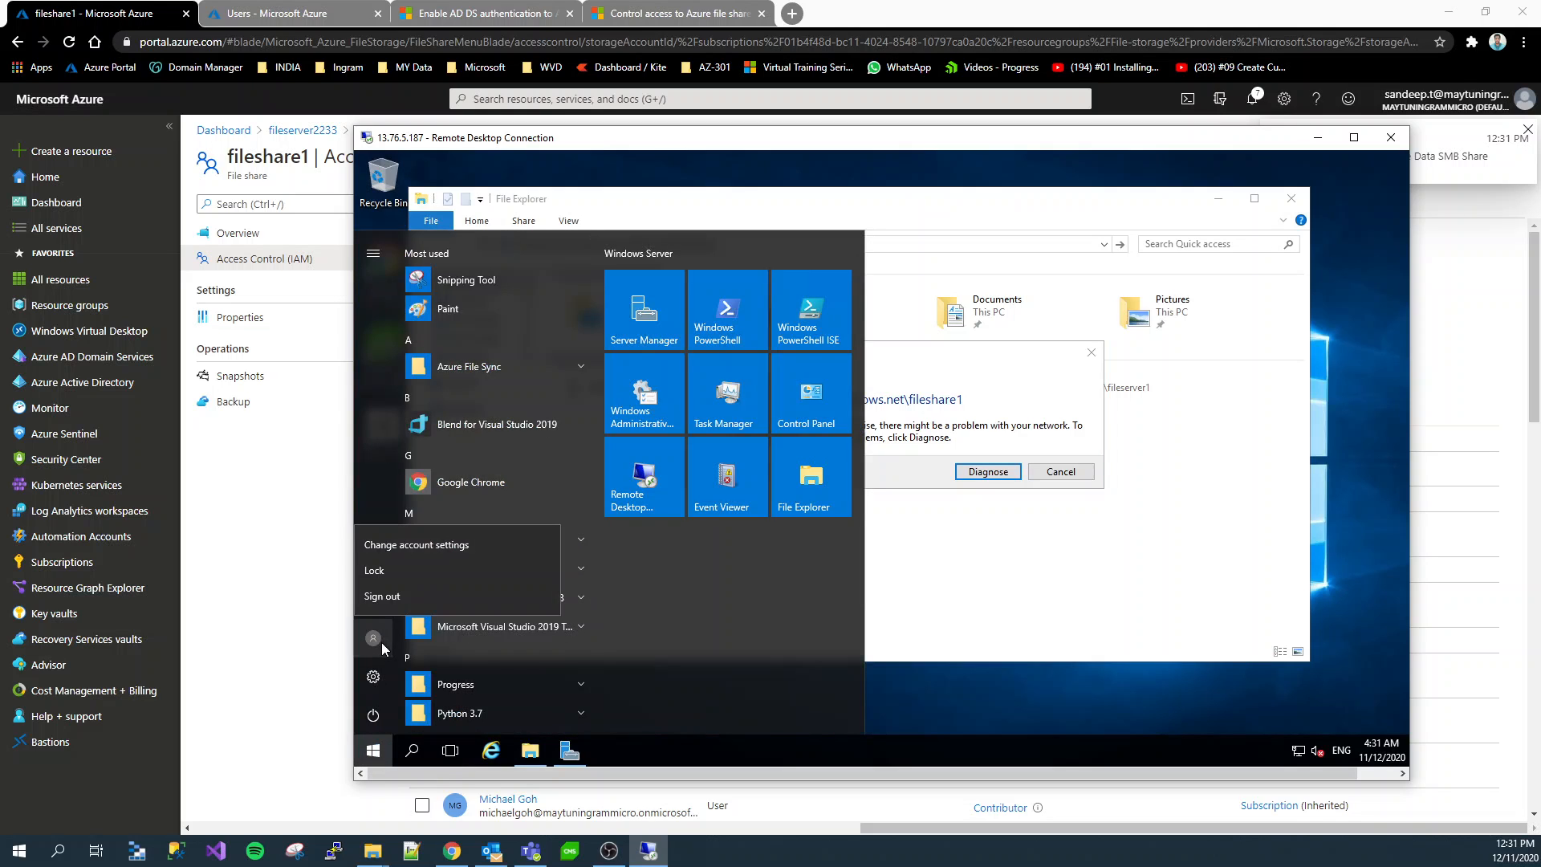
{"action": "left_click", "coordinate": [393, 551]}
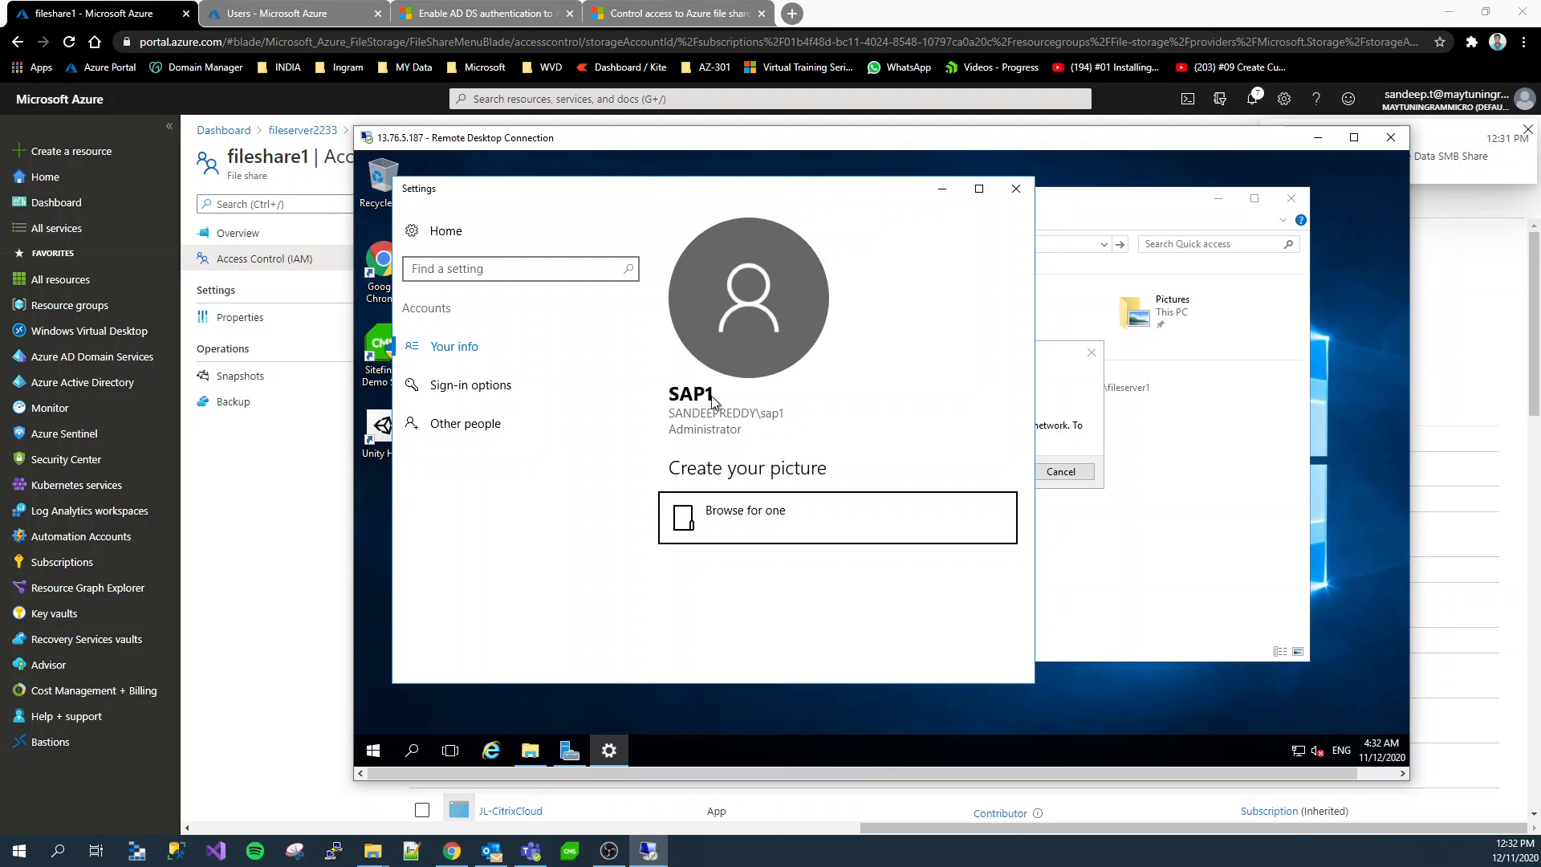
{"action": "left_click", "coordinate": [1016, 188]}
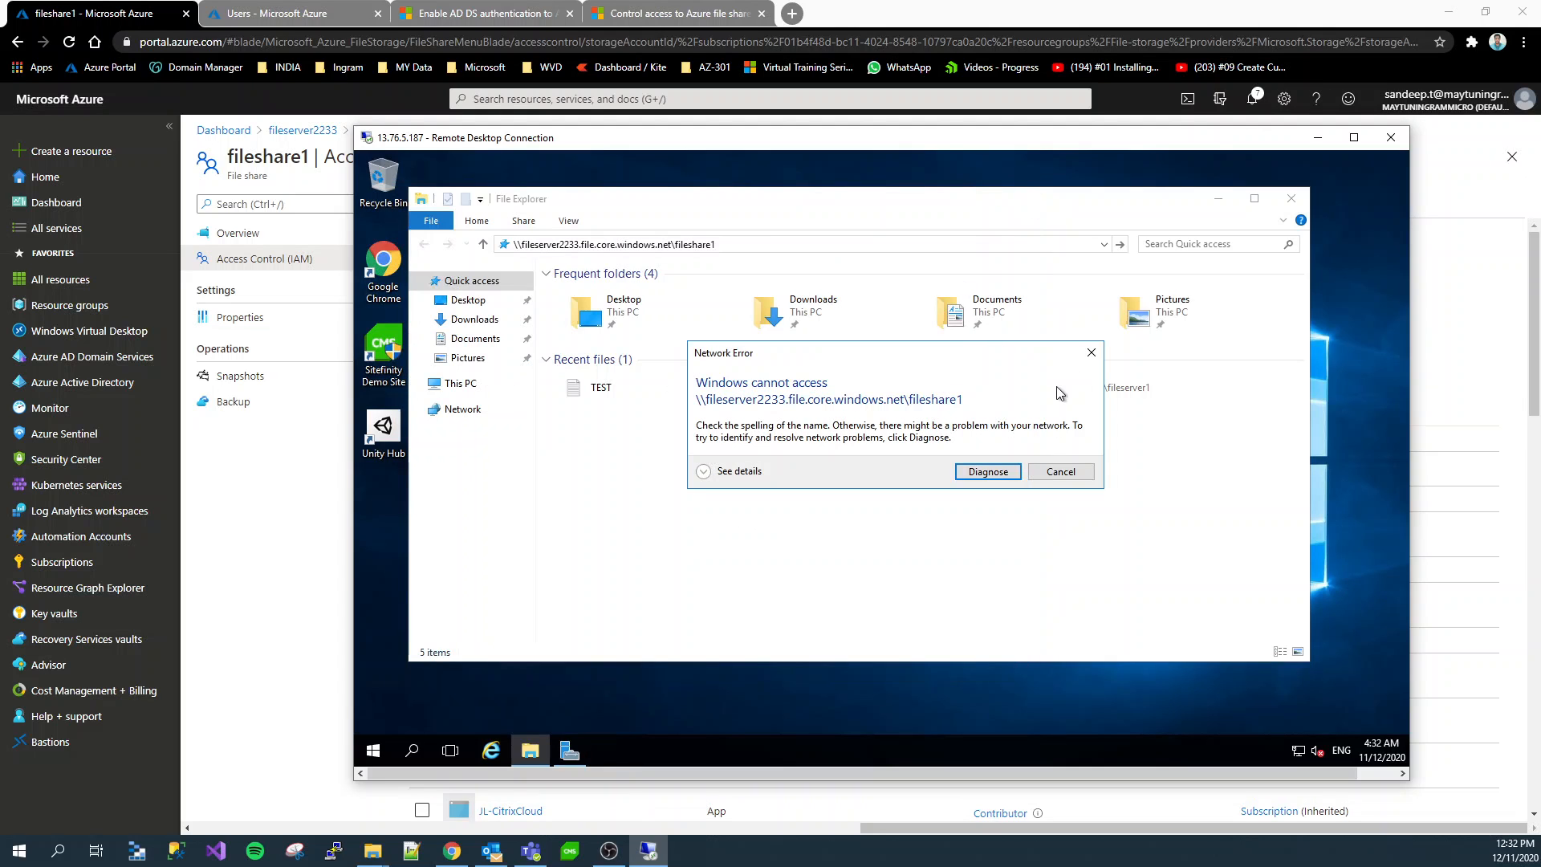
{"action": "left_click", "coordinate": [1091, 352]}
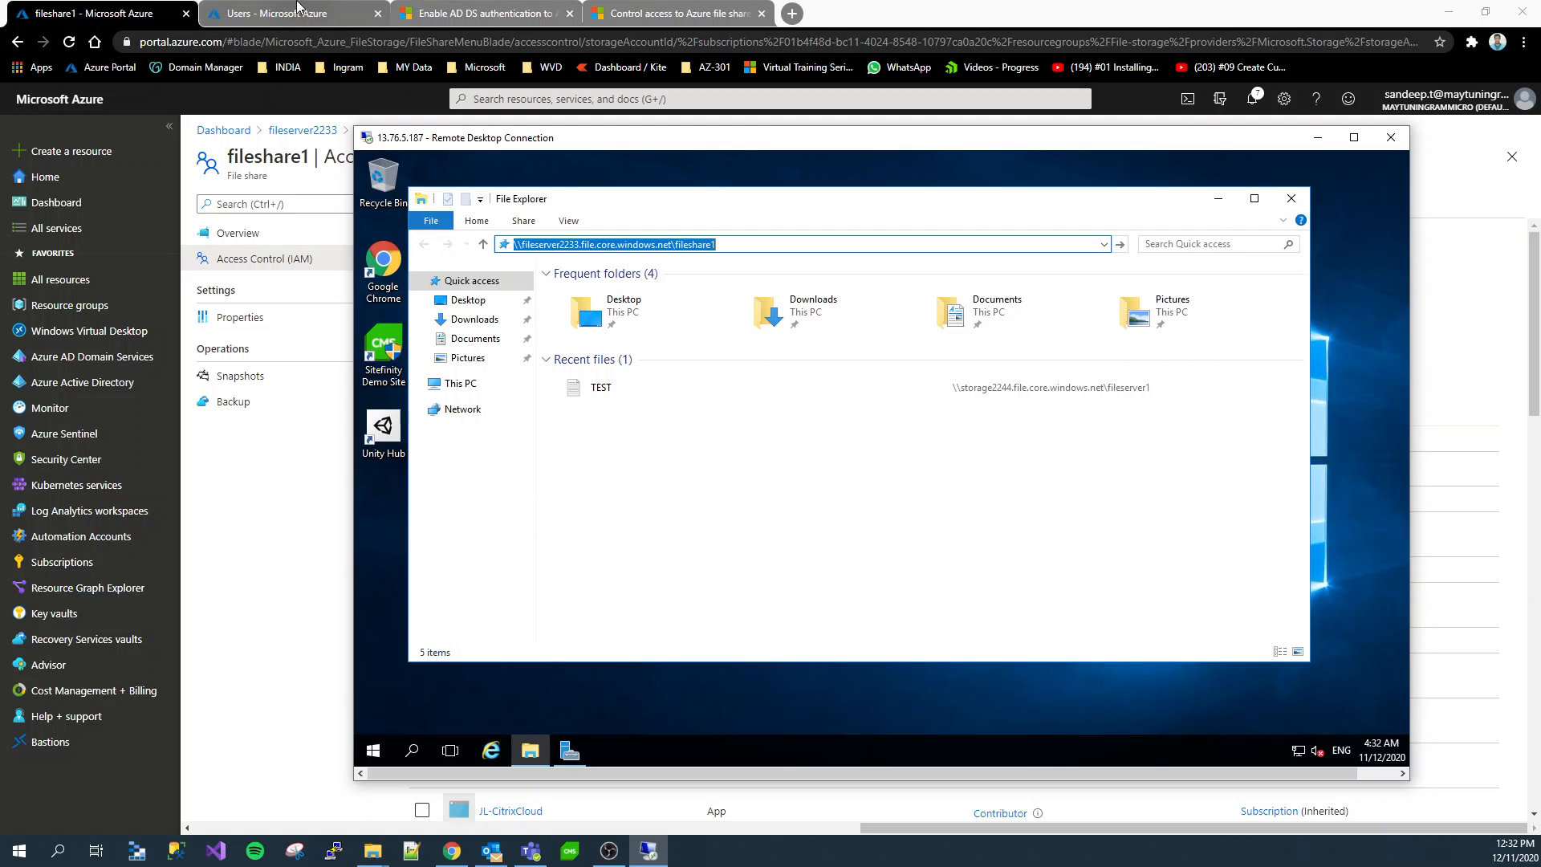
Return to the Azure portal and check fileshare1's role assignments for the sap1 entry under Storage File Data SMB Share Contributor
{"action": "left_click", "coordinate": [255, 447]}
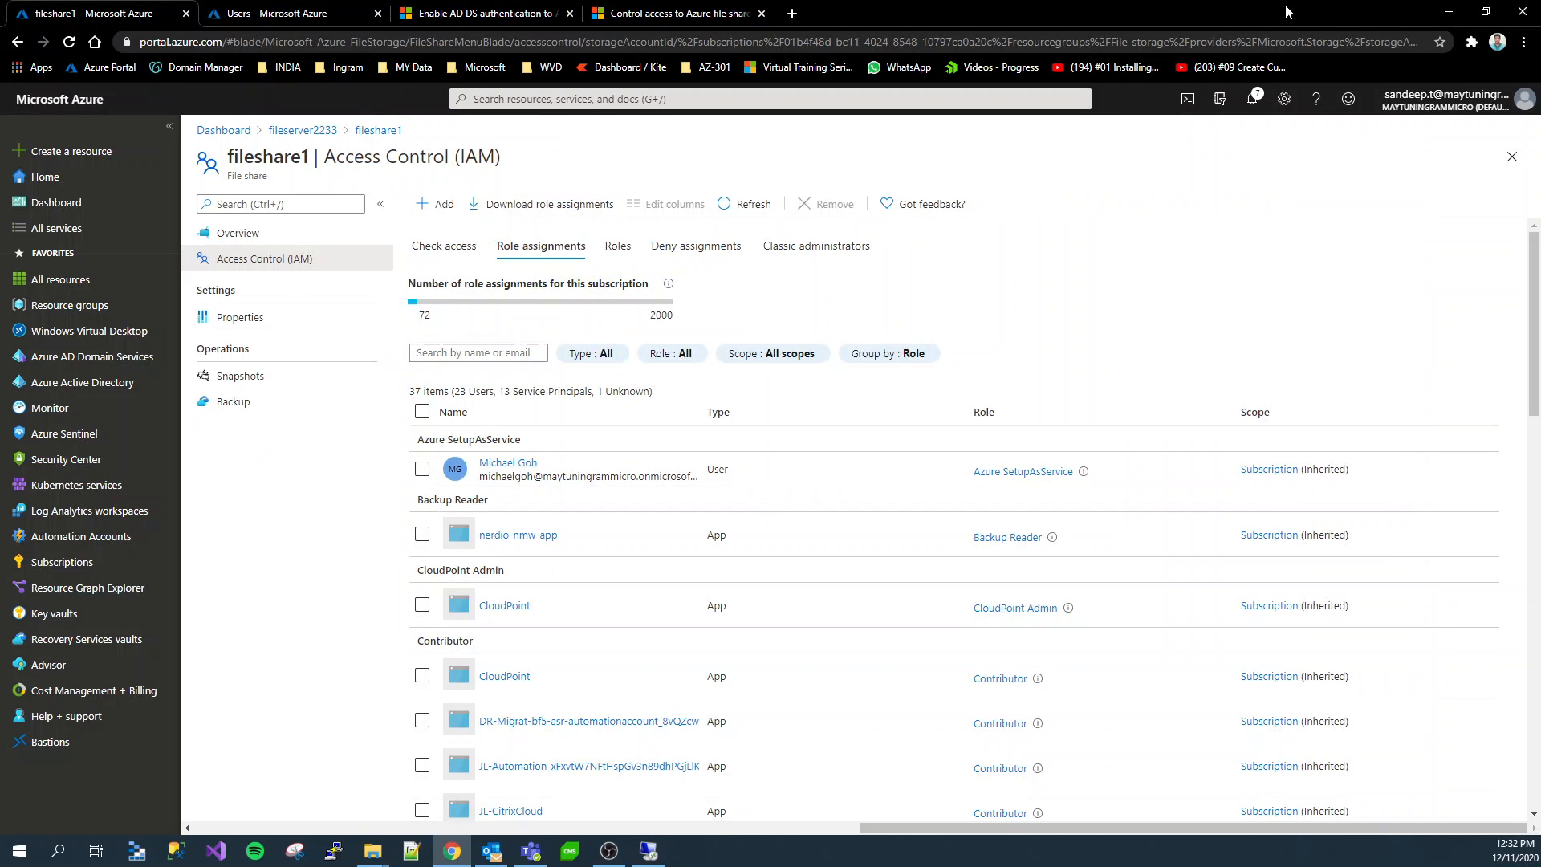
{"action": "left_click", "coordinate": [1256, 105]}
{"action": "left_click", "coordinate": [1257, 107]}
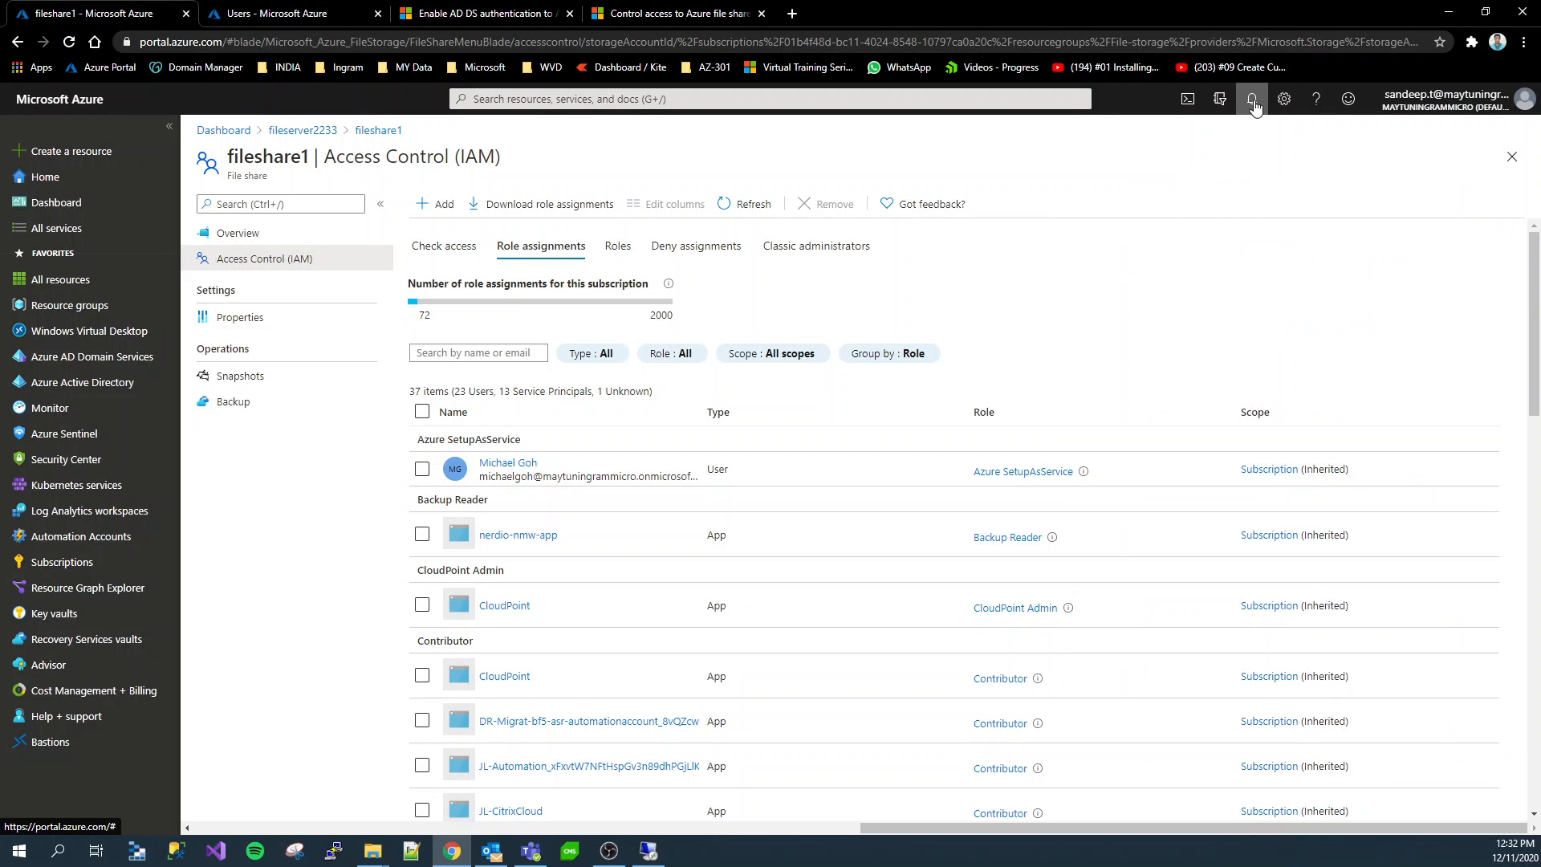
{"action": "scroll", "coordinate": [953, 477], "scroll_direction": "down", "scroll_amount": 2}
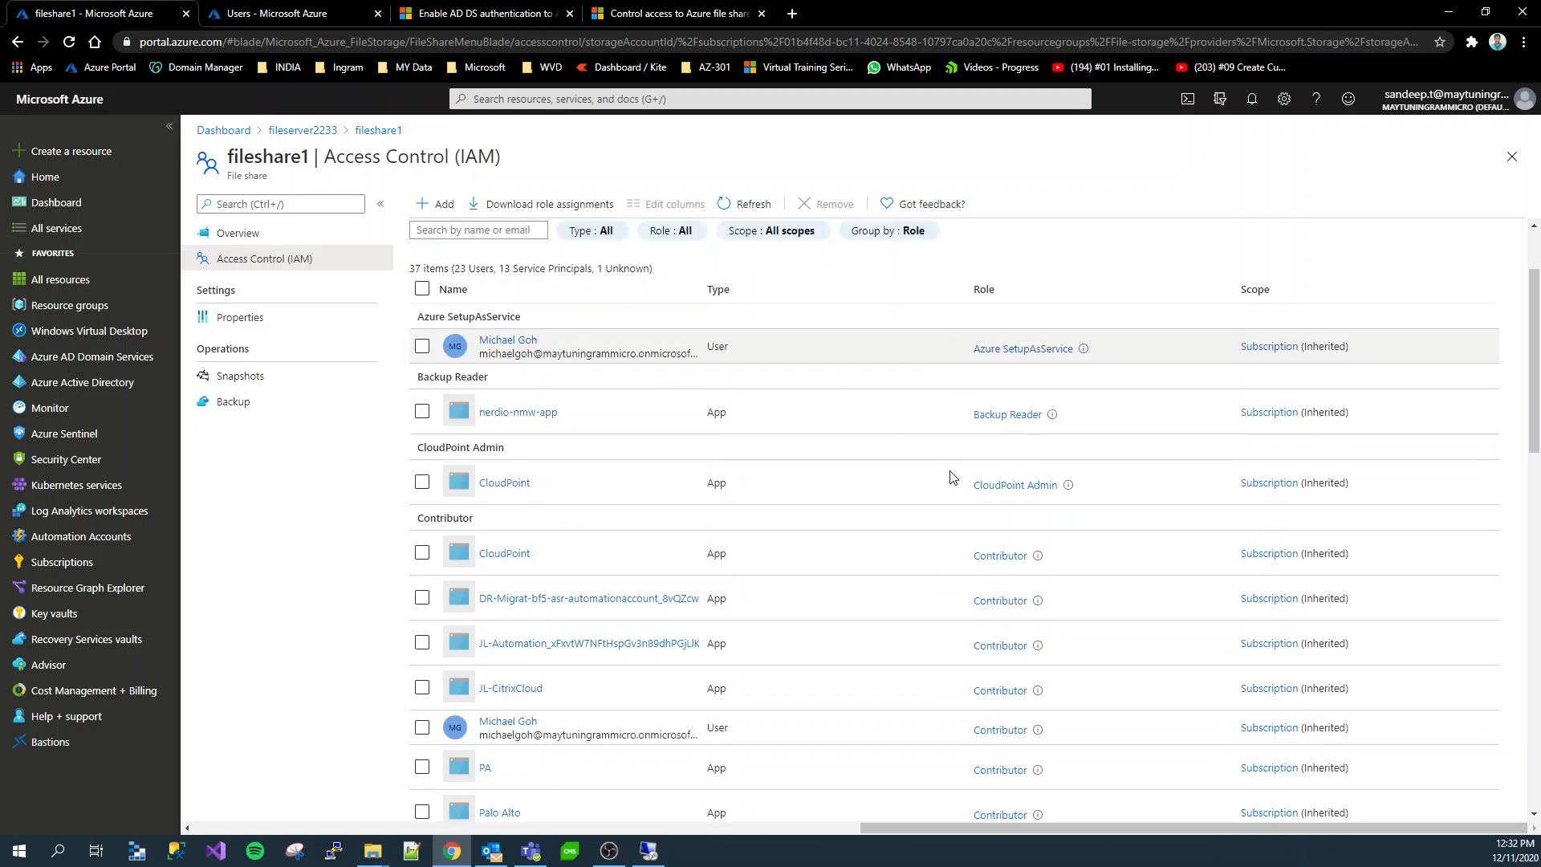
{"action": "scroll", "coordinate": [953, 477], "scroll_direction": "down", "scroll_amount": 15}
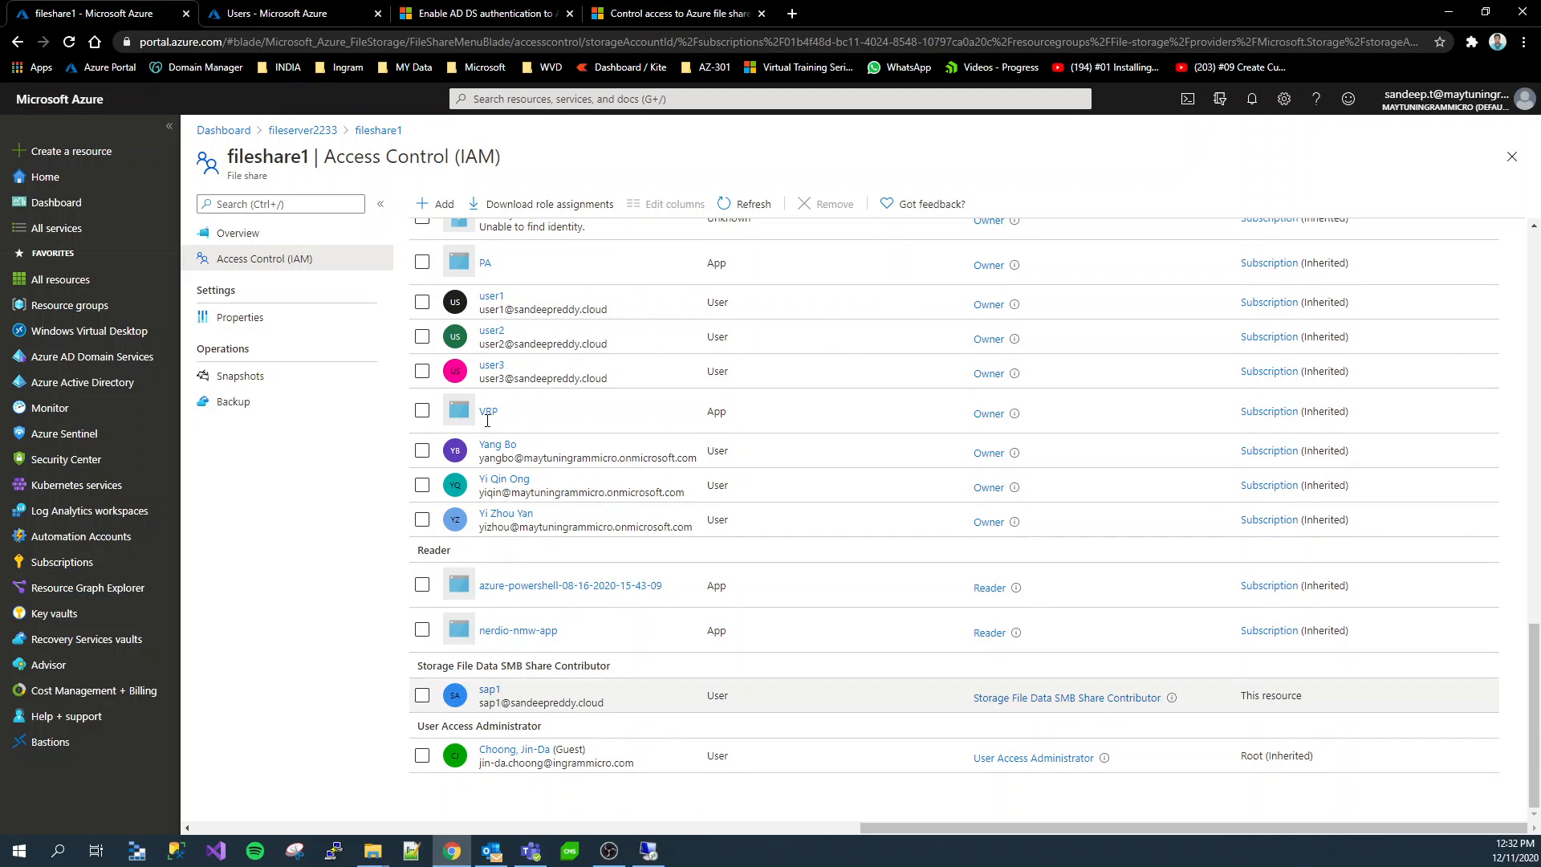
Copy the path \\fileserver2233.file.core.windows.net\fileshare1 from fileshare1's Windows connection script
{"action": "left_click", "coordinate": [255, 234]}
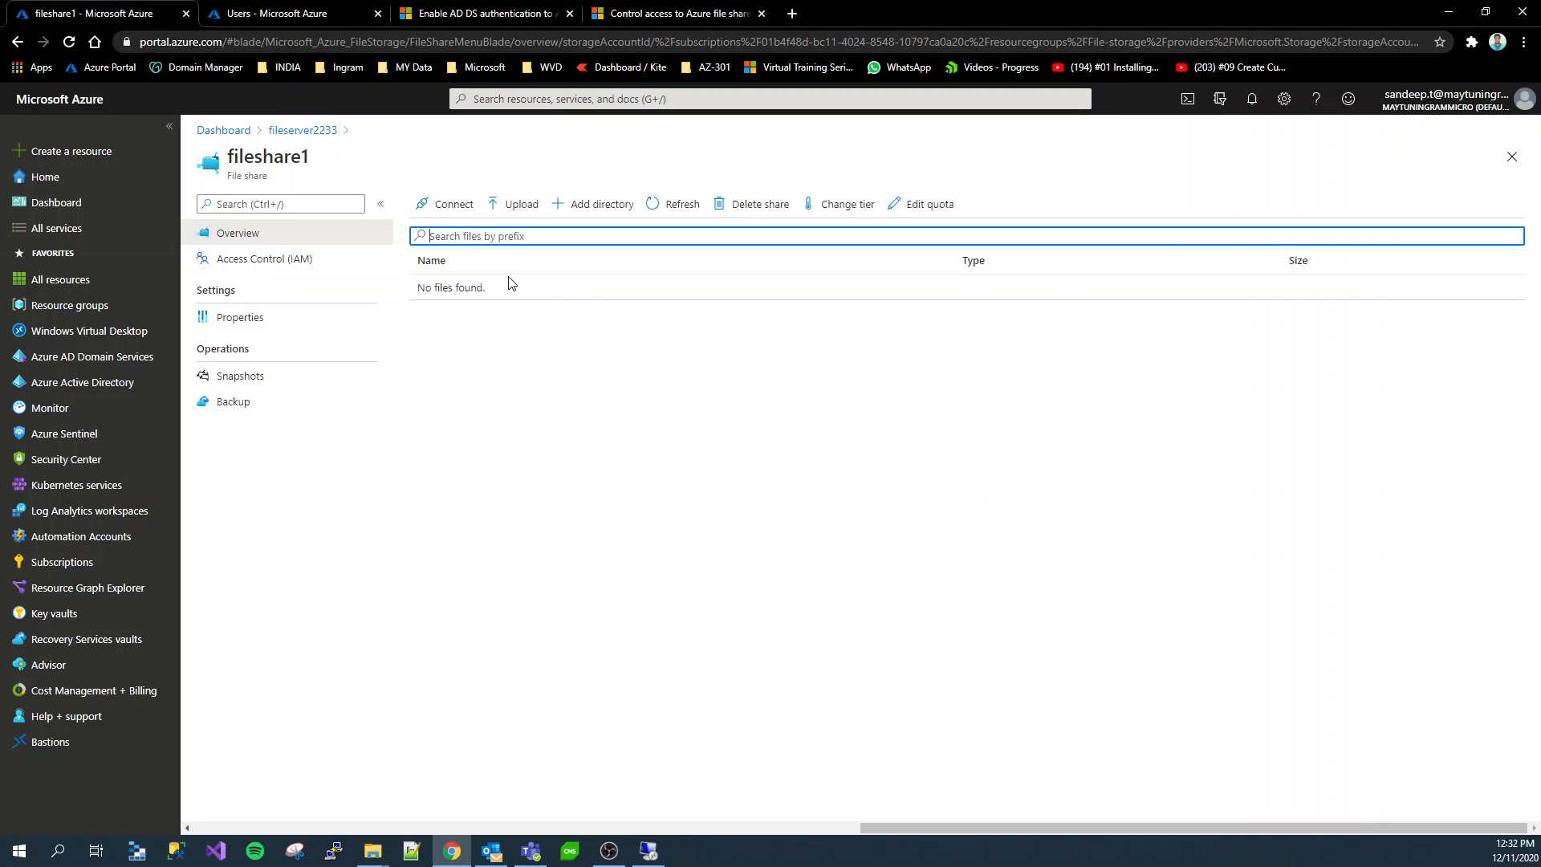
{"action": "left_click", "coordinate": [448, 204]}
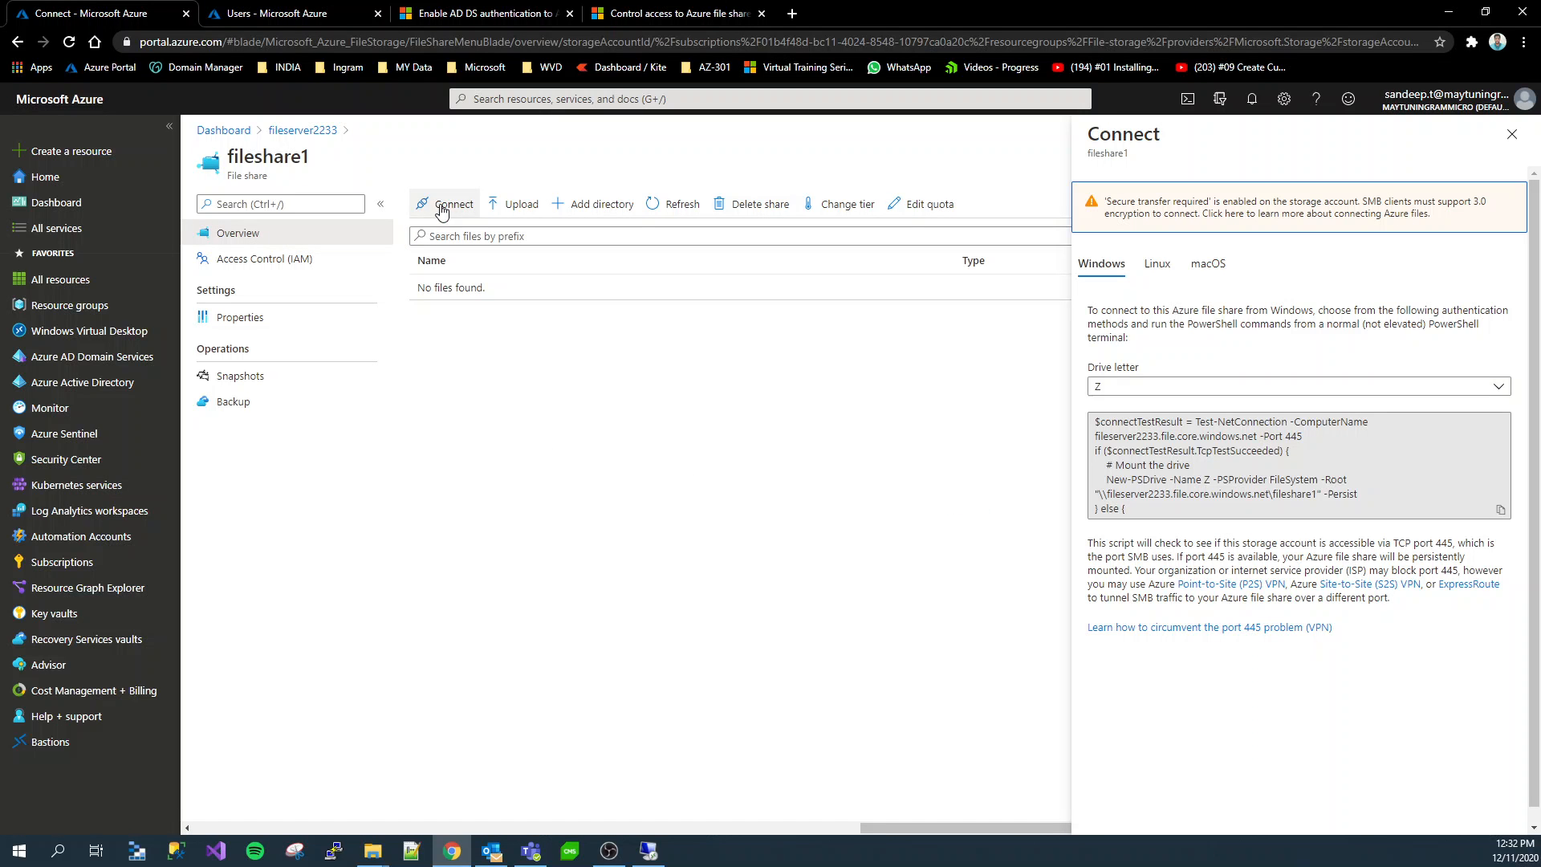
{"action": "left_click", "coordinate": [1316, 495]}
{"action": "left_click", "coordinate": [1320, 497]}
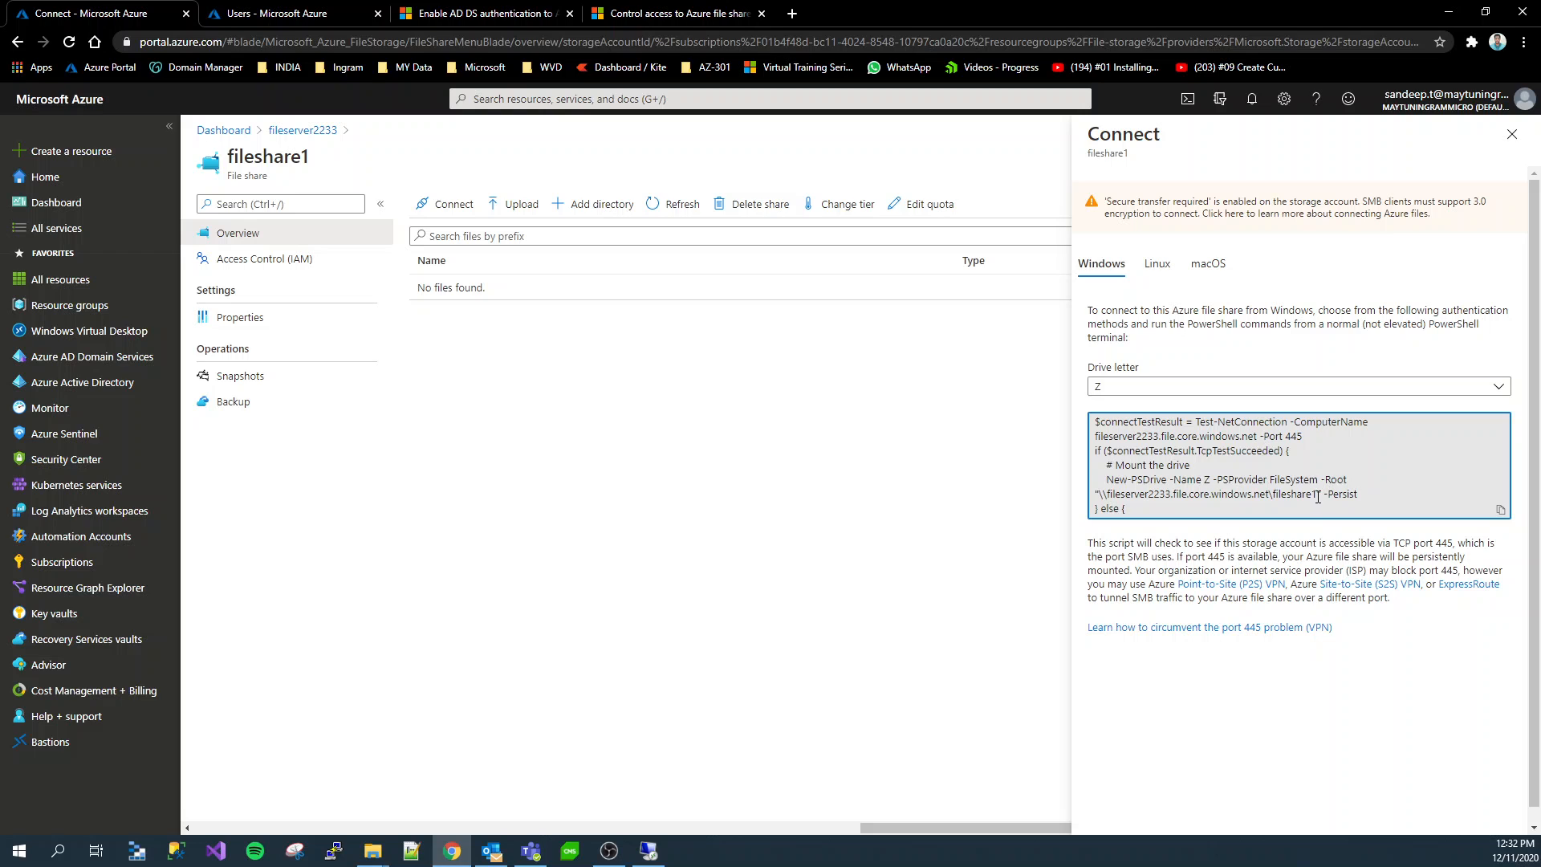
{"action": "left_click_drag", "start_coordinate": [1317, 497], "coordinate": [1097, 494]}
{"action": "right_click", "coordinate": [1097, 494]}
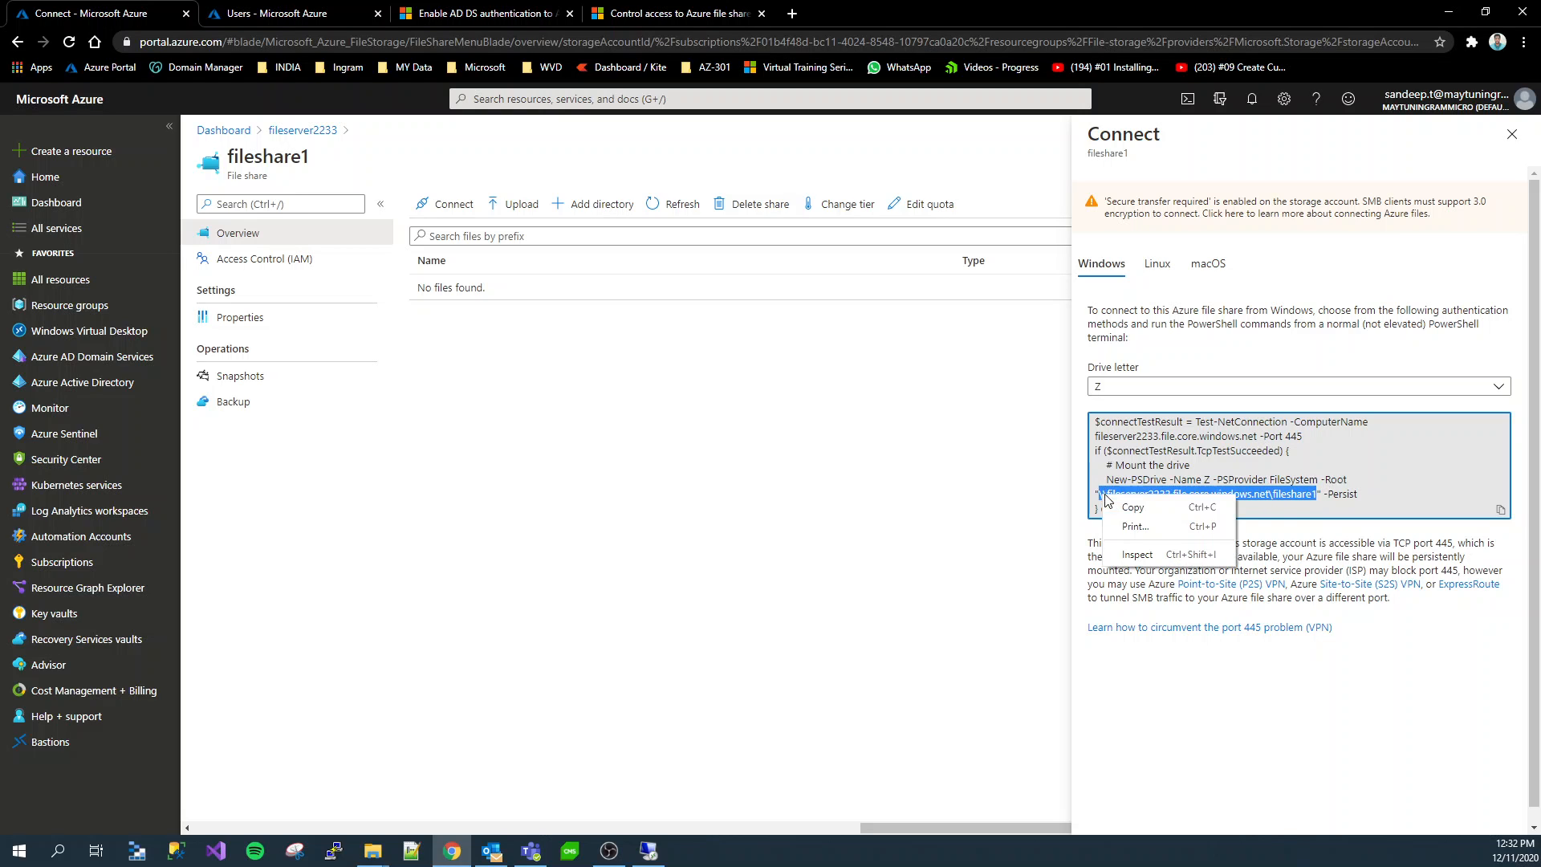
{"action": "left_click", "coordinate": [1136, 509]}
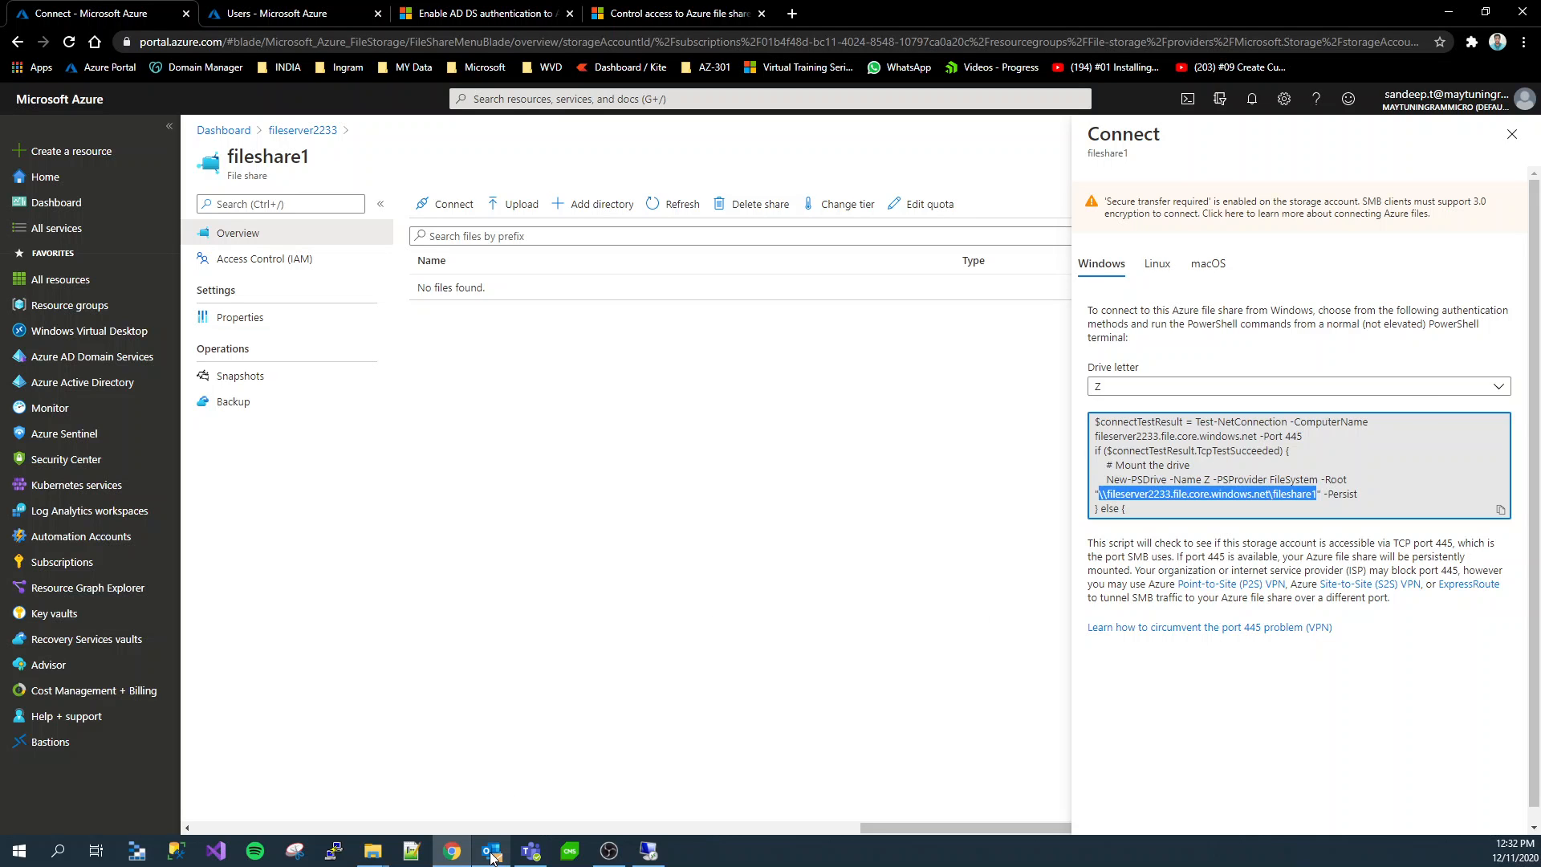
Try to open the copied fileshare1 network path in File Explorer on the remote server
{"action": "mouse_move", "coordinate": [492, 857]}
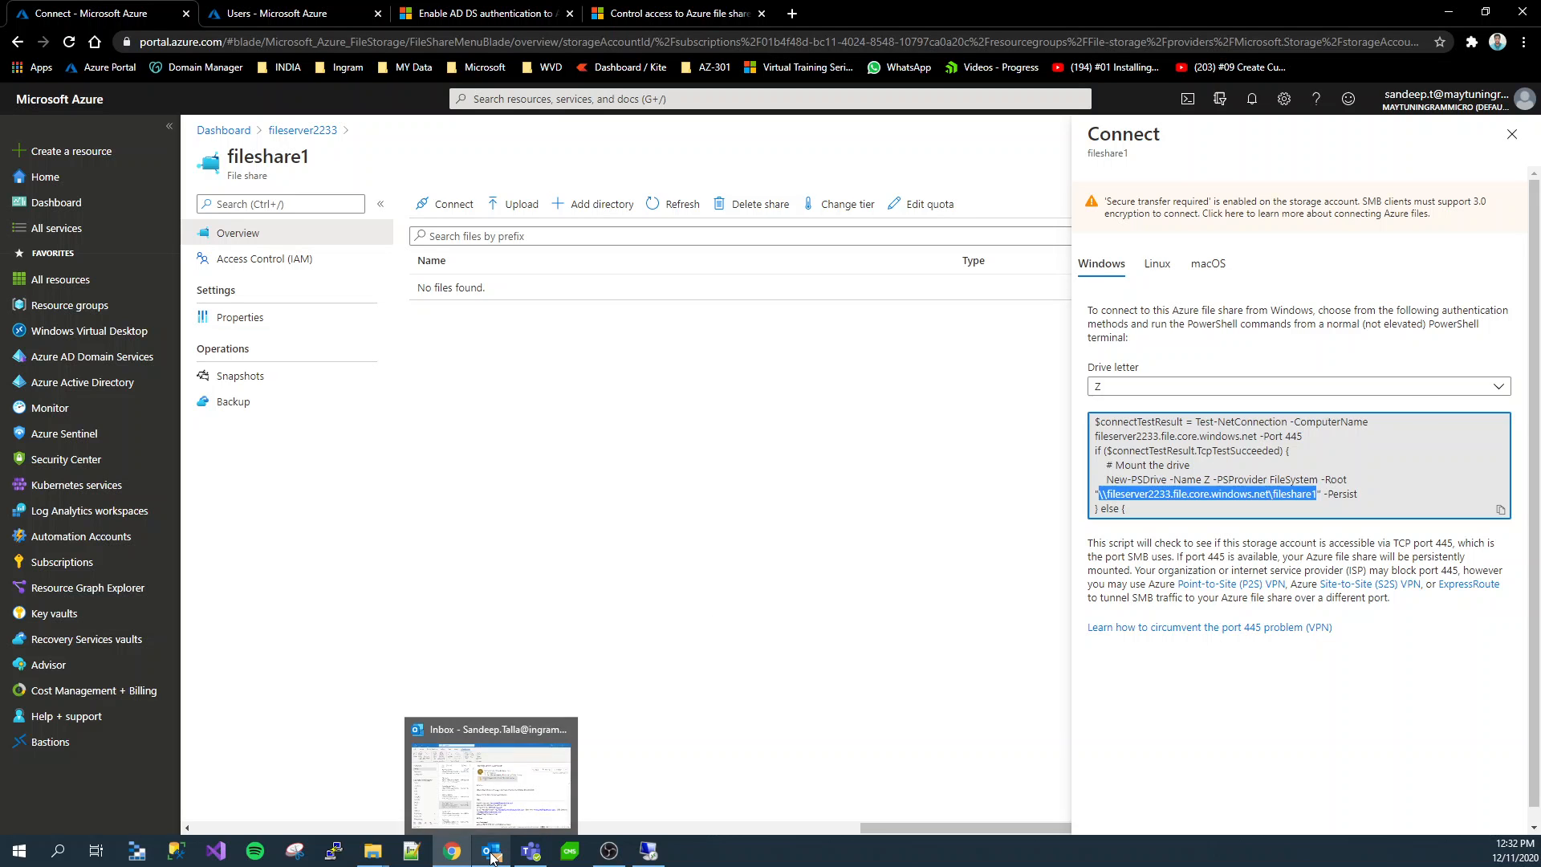
{"action": "left_click", "coordinate": [649, 851]}
{"action": "left_click", "coordinate": [760, 533]}
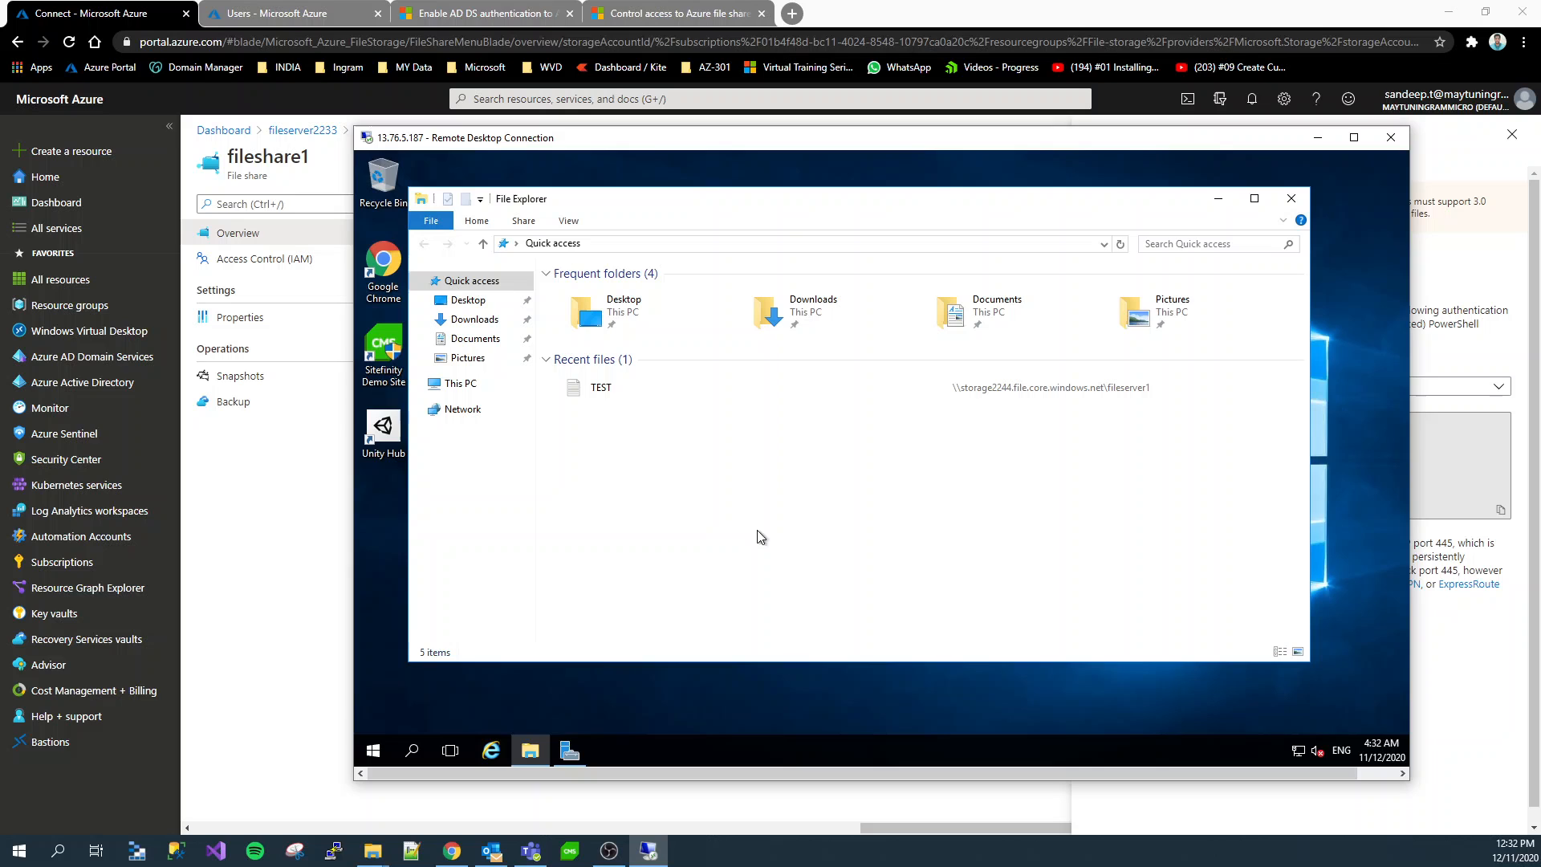
{"action": "left_click", "coordinate": [620, 242]}
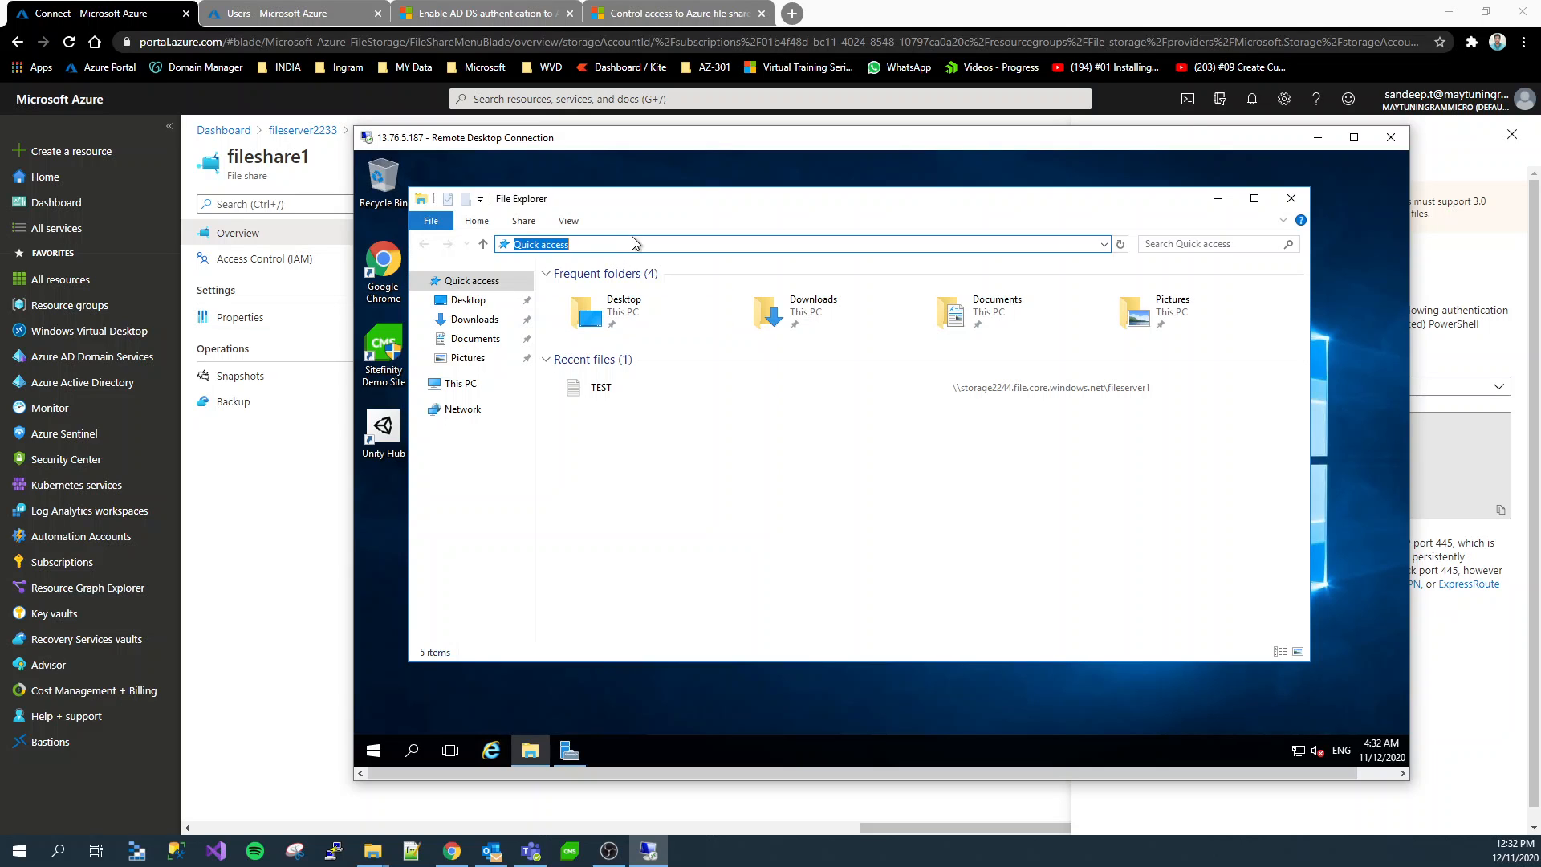
{"action": "key", "text": "ctrl+v"}
{"action": "key", "text": "Return"}
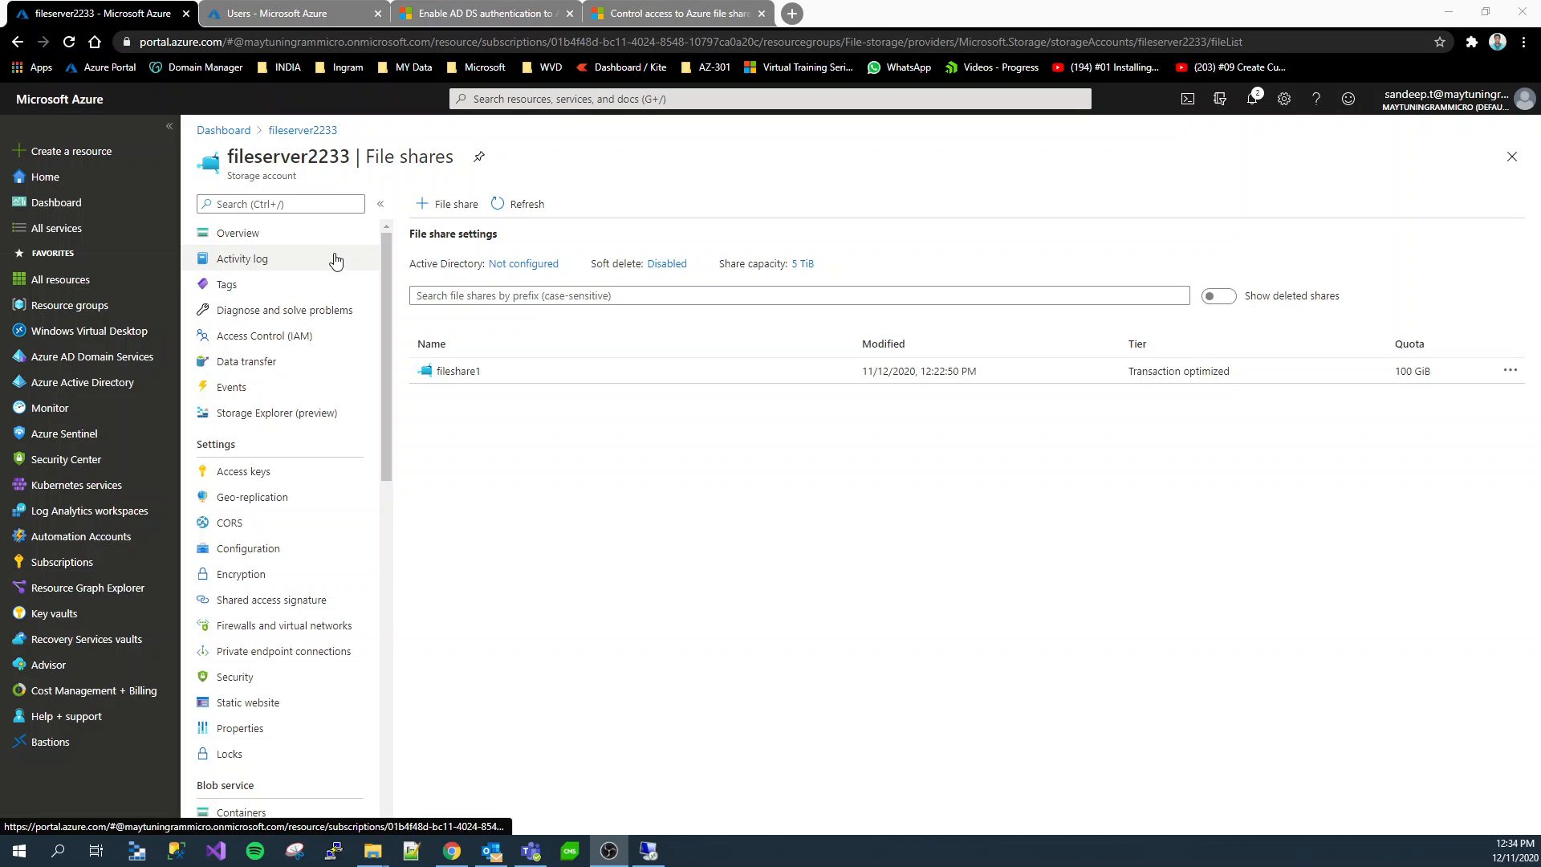
Start a role assignment on the storage account fileserver2233 with the role Storage File Data SMB Share Contributor
{"action": "left_click", "coordinate": [307, 133]}
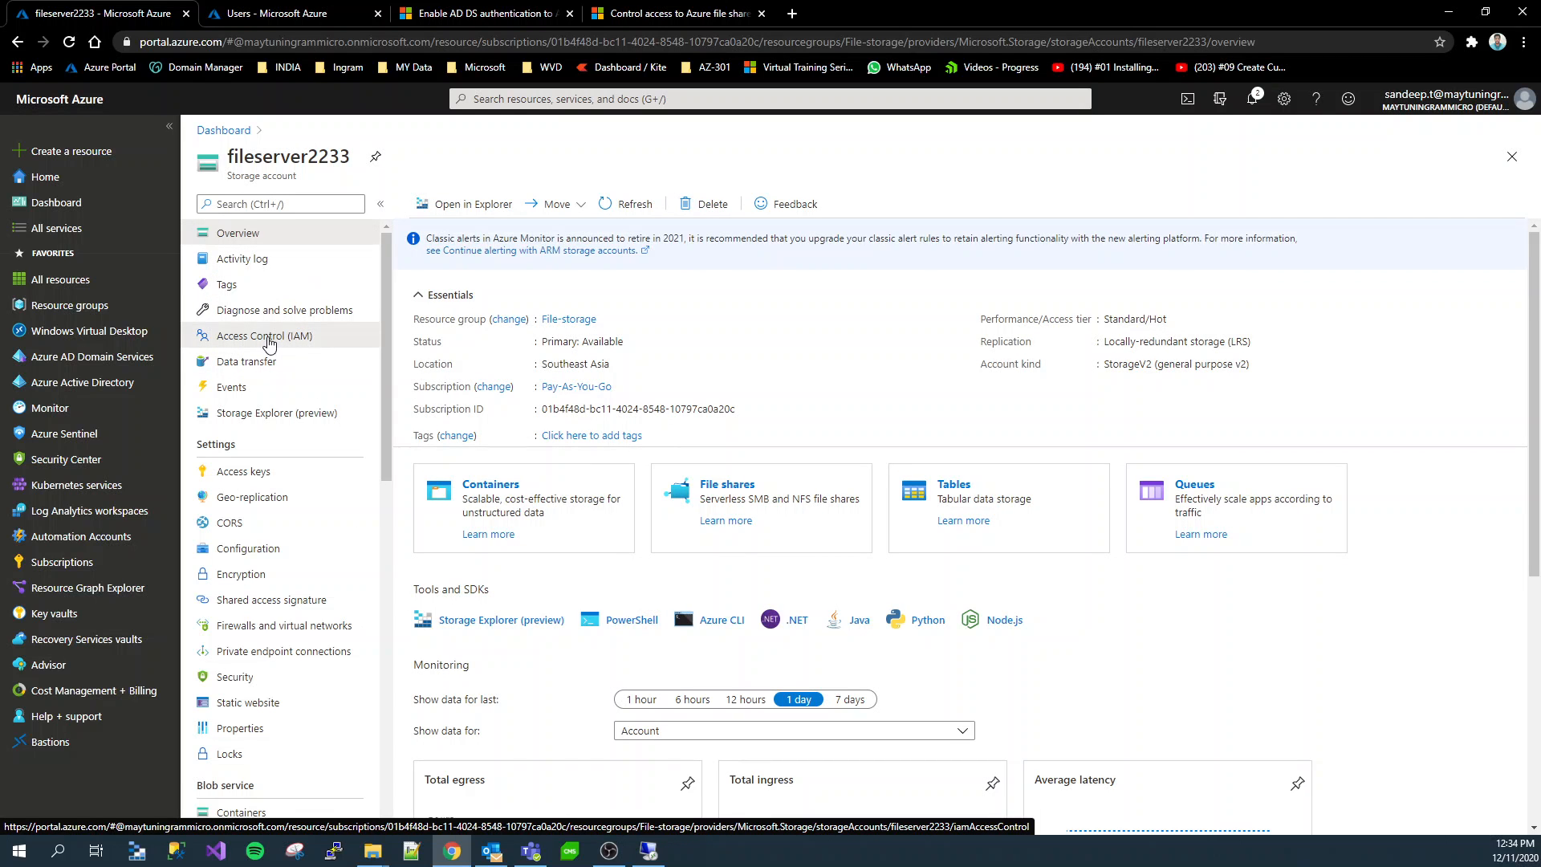
{"action": "left_click", "coordinate": [269, 344]}
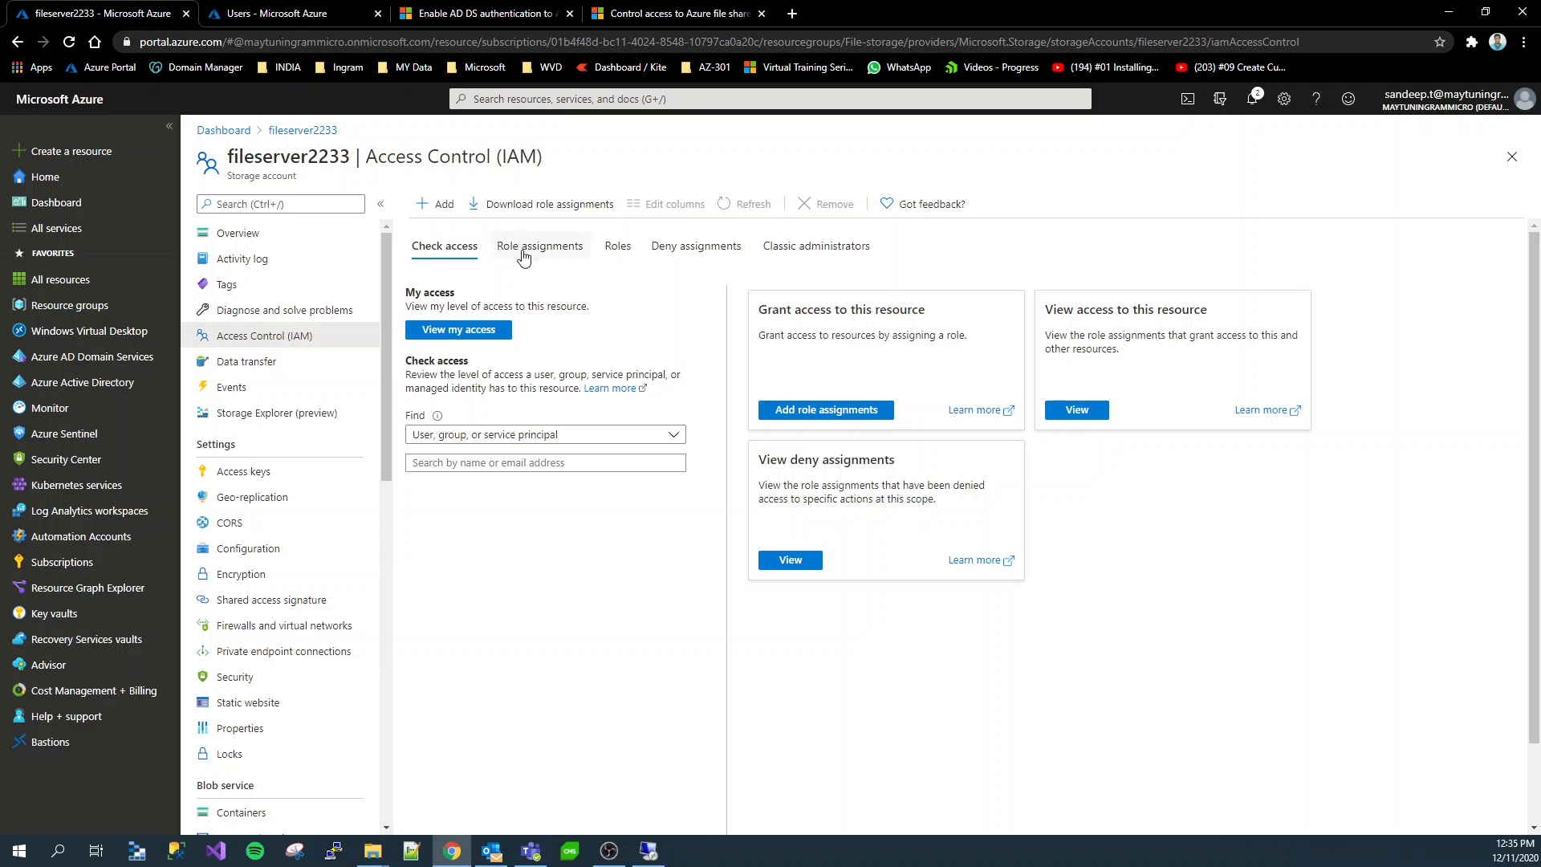
{"action": "left_click", "coordinate": [436, 204]}
{"action": "left_click", "coordinate": [456, 232]}
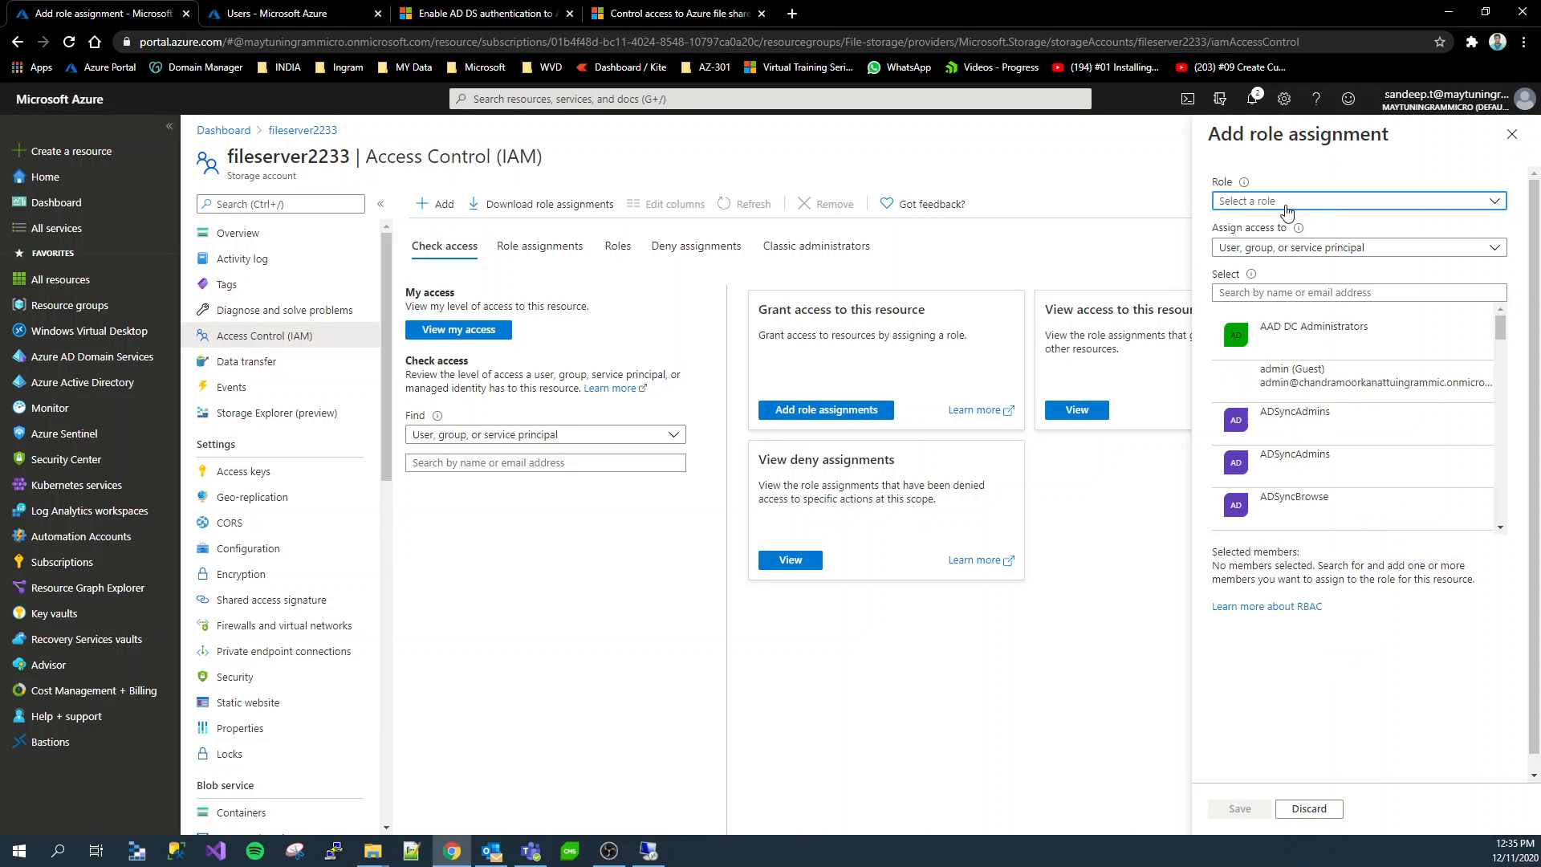
{"action": "left_click", "coordinate": [1288, 202]}
{"action": "left_click", "coordinate": [1287, 202]}
{"action": "left_click", "coordinate": [1288, 203]}
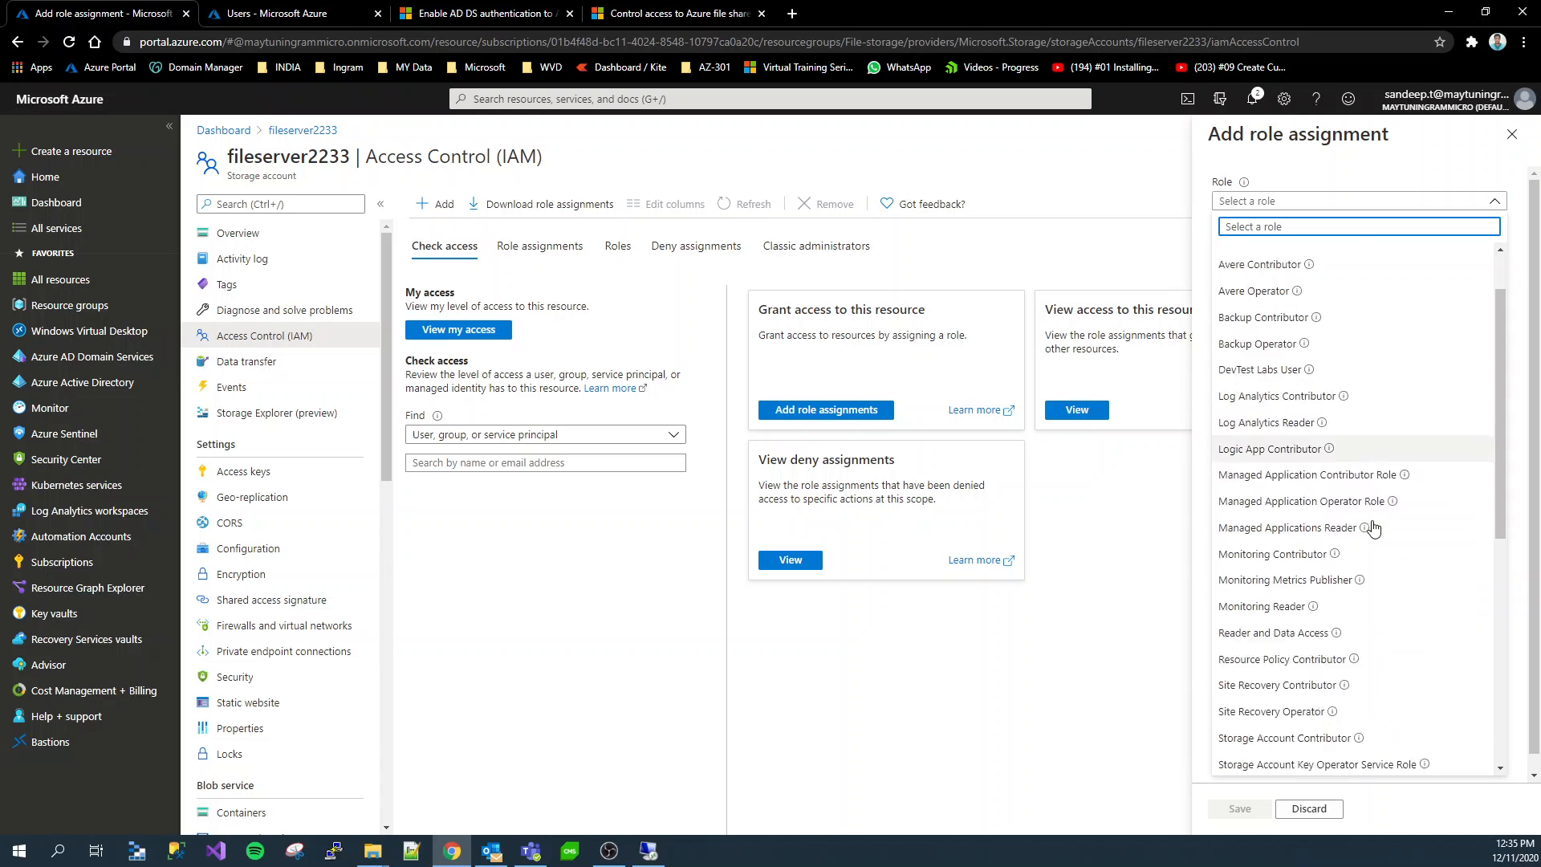
{"action": "scroll", "coordinate": [1373, 528], "scroll_direction": "down", "scroll_amount": 6}
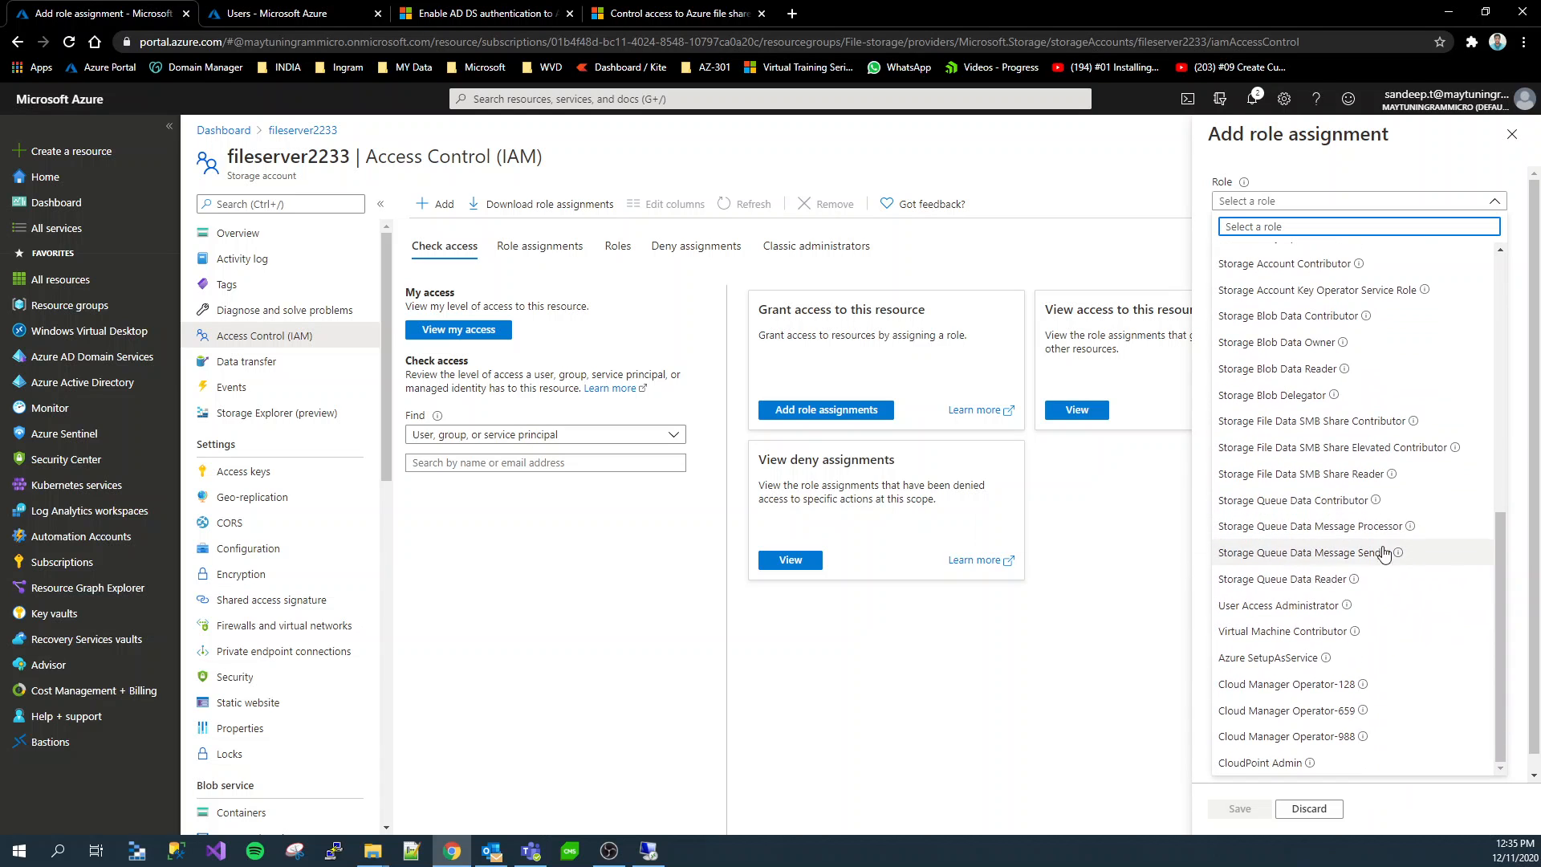
{"action": "left_click", "coordinate": [1349, 423]}
Select the user sap1 as the member for the storage account's role assignment and save it
{"action": "left_click", "coordinate": [1286, 295]}
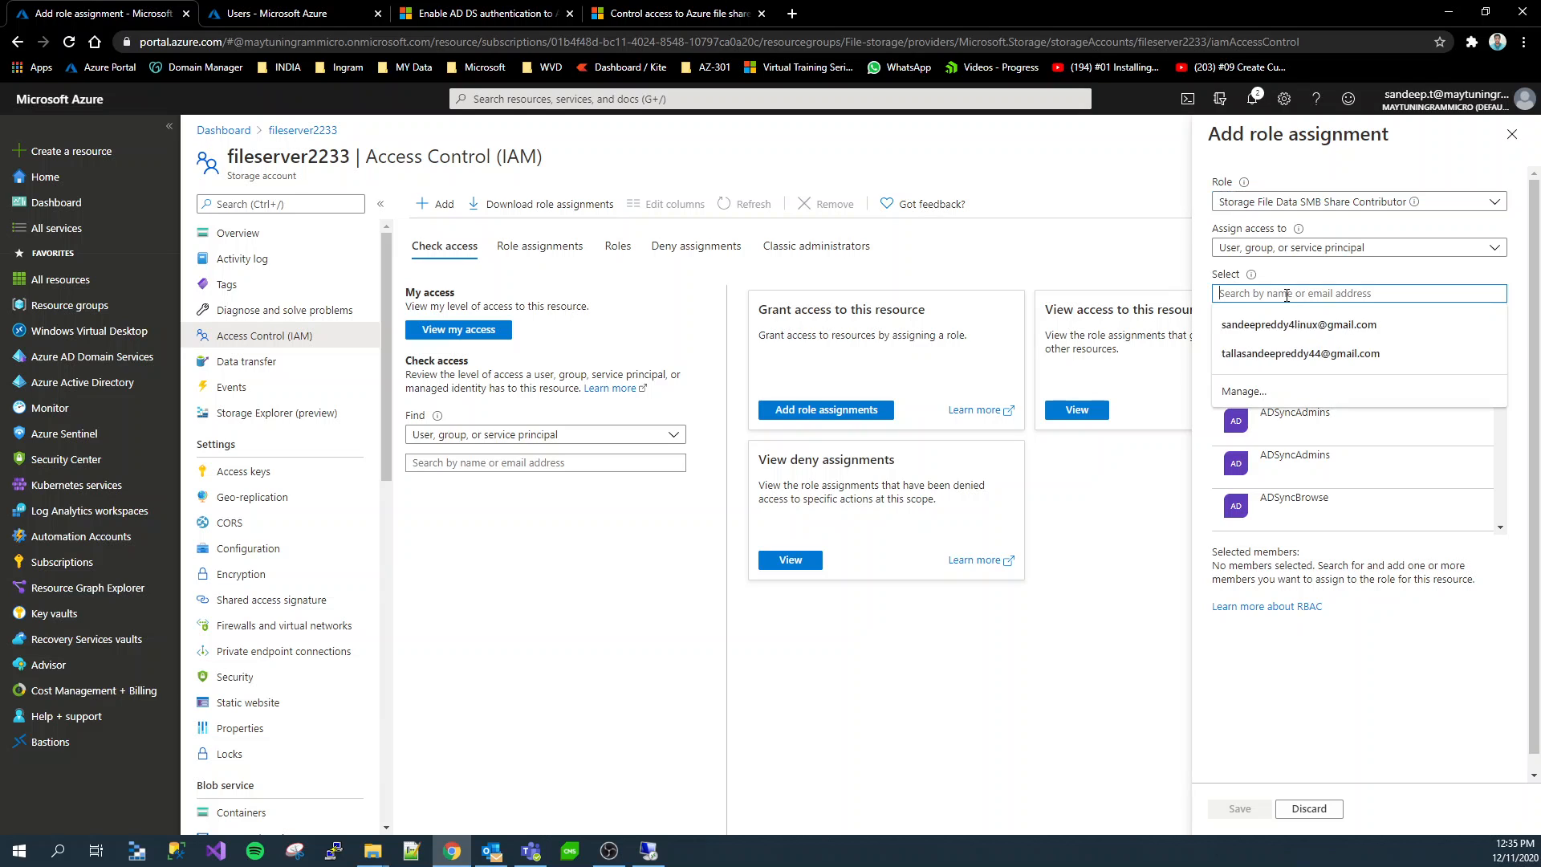
{"action": "type", "text": "sap1"}
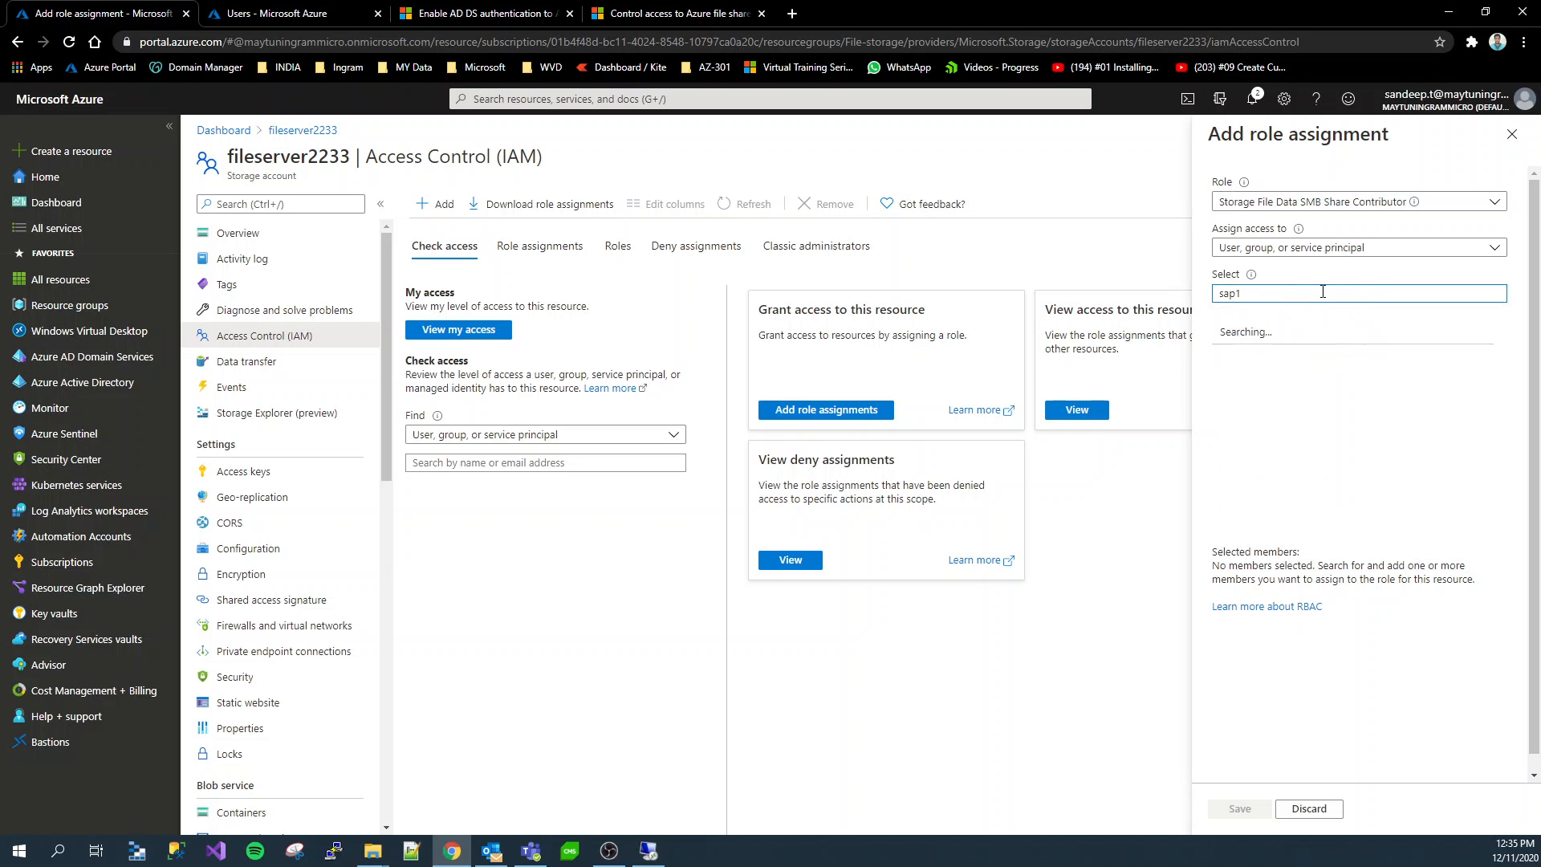
{"action": "left_click", "coordinate": [1324, 329]}
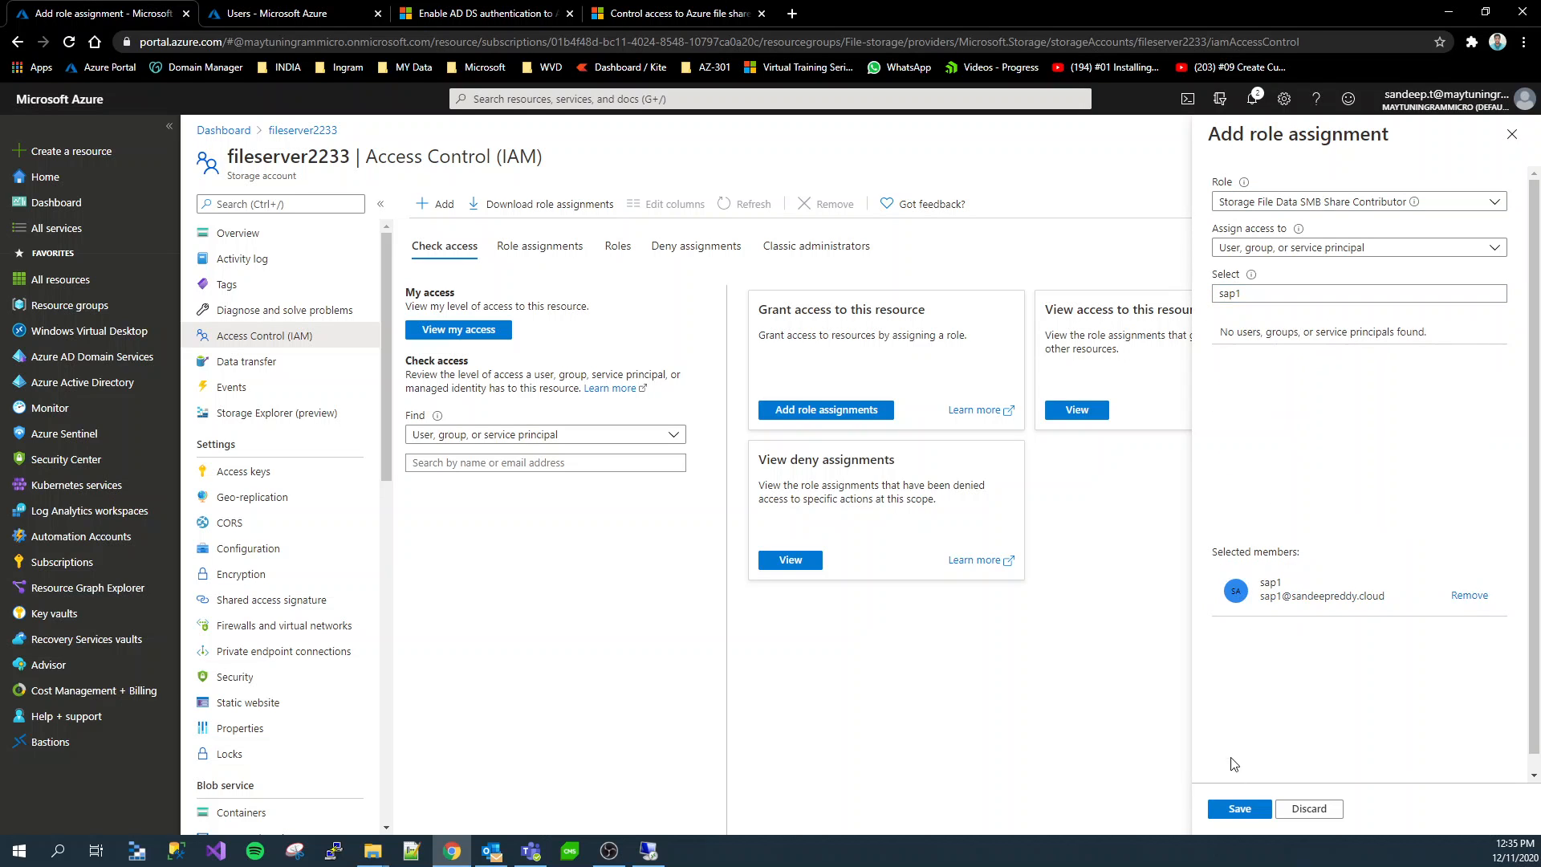
{"action": "left_click", "coordinate": [1249, 810]}
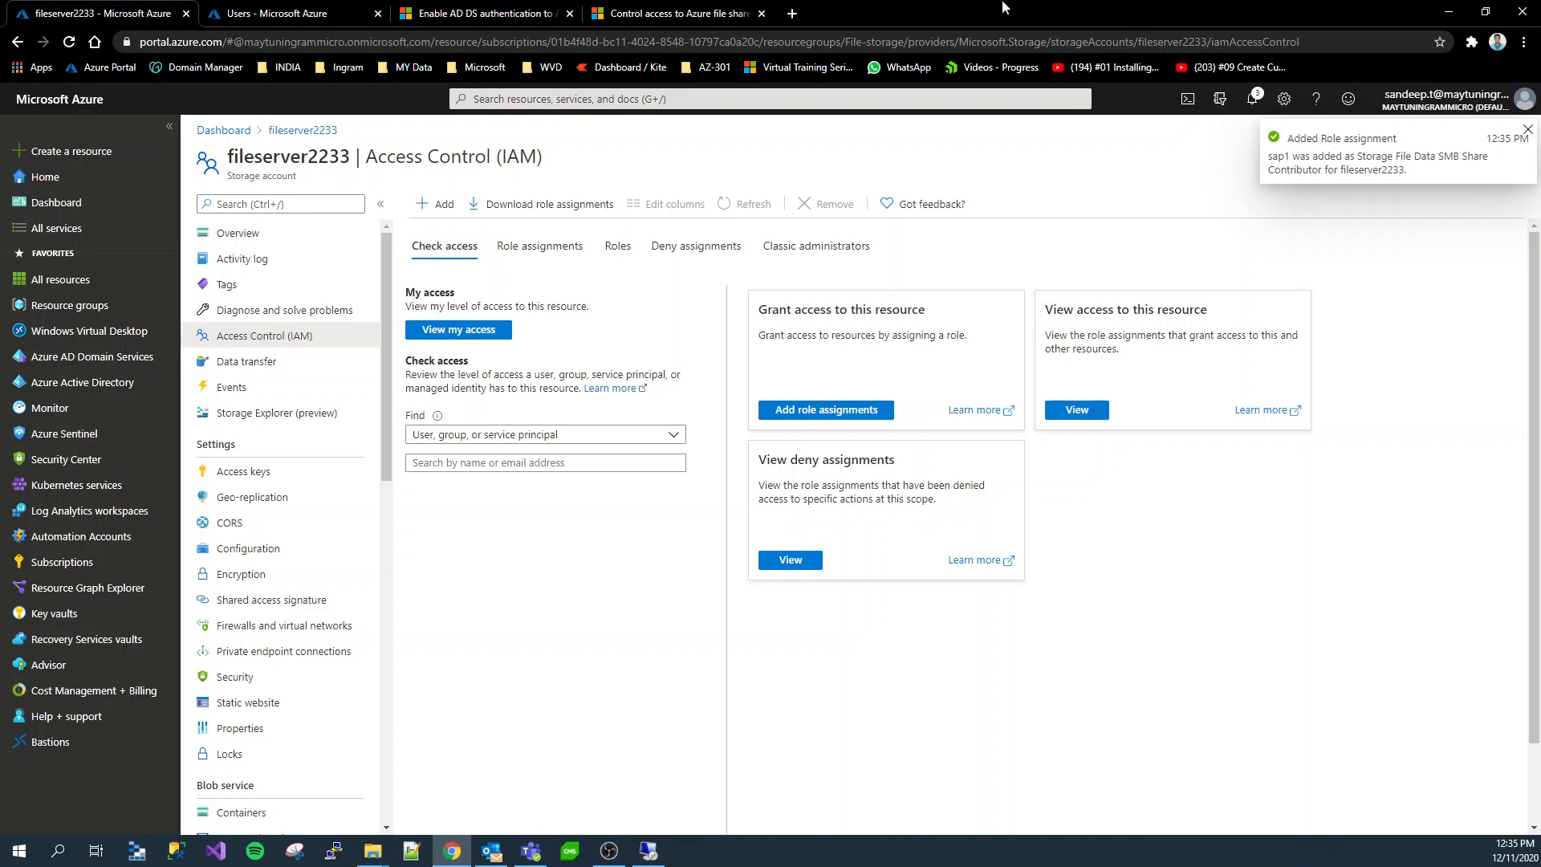
Switch to the remote server and open the copied path \\fileserver2233.file.core.windows.net\fileshare1 in File Explorer
{"action": "left_click", "coordinate": [649, 851]}
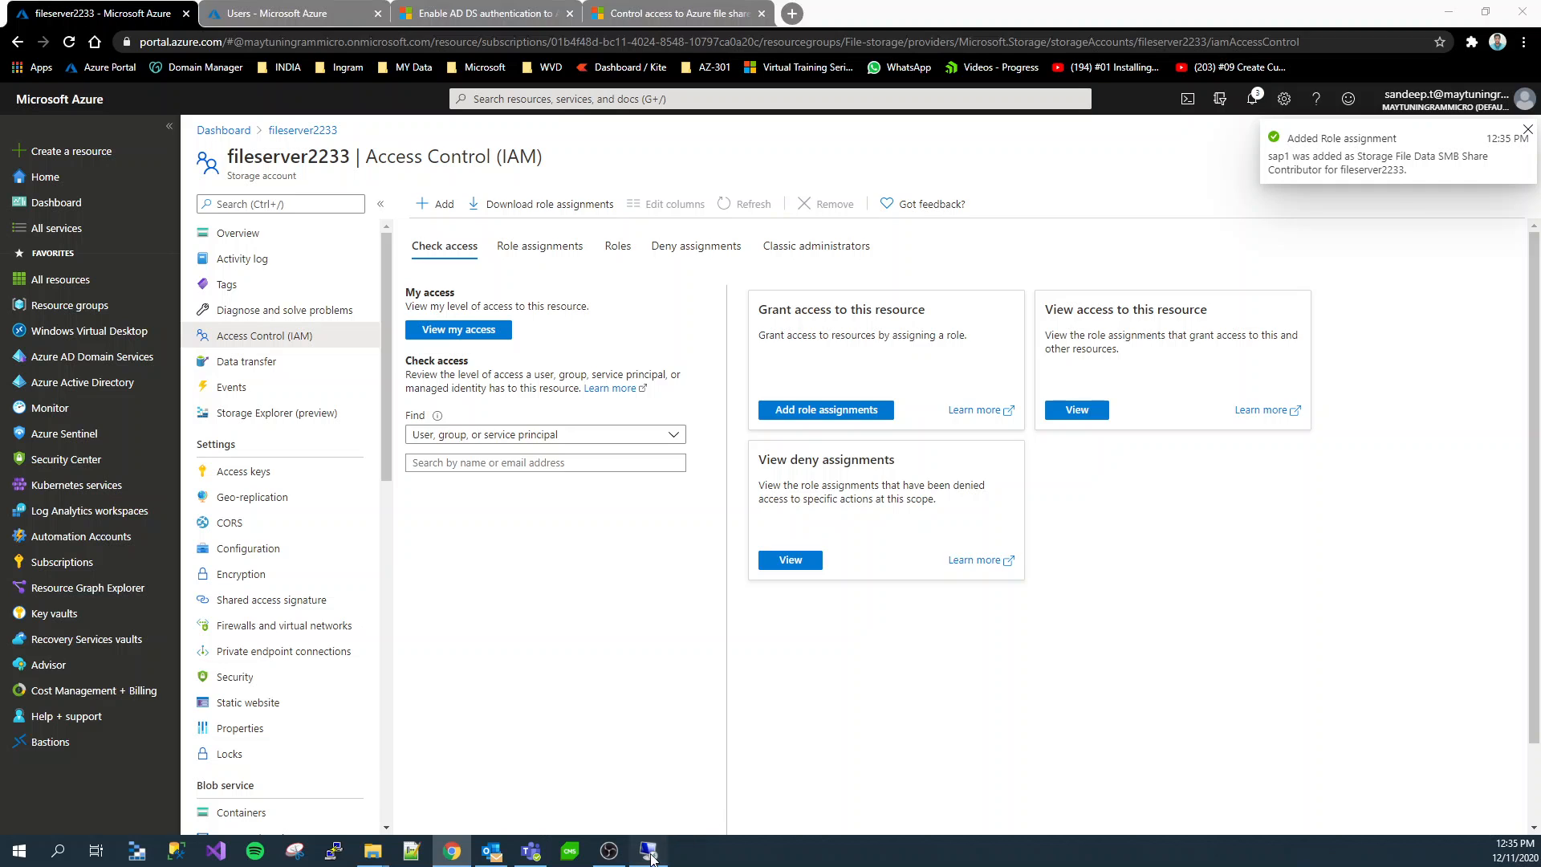
{"action": "left_click", "coordinate": [530, 750]}
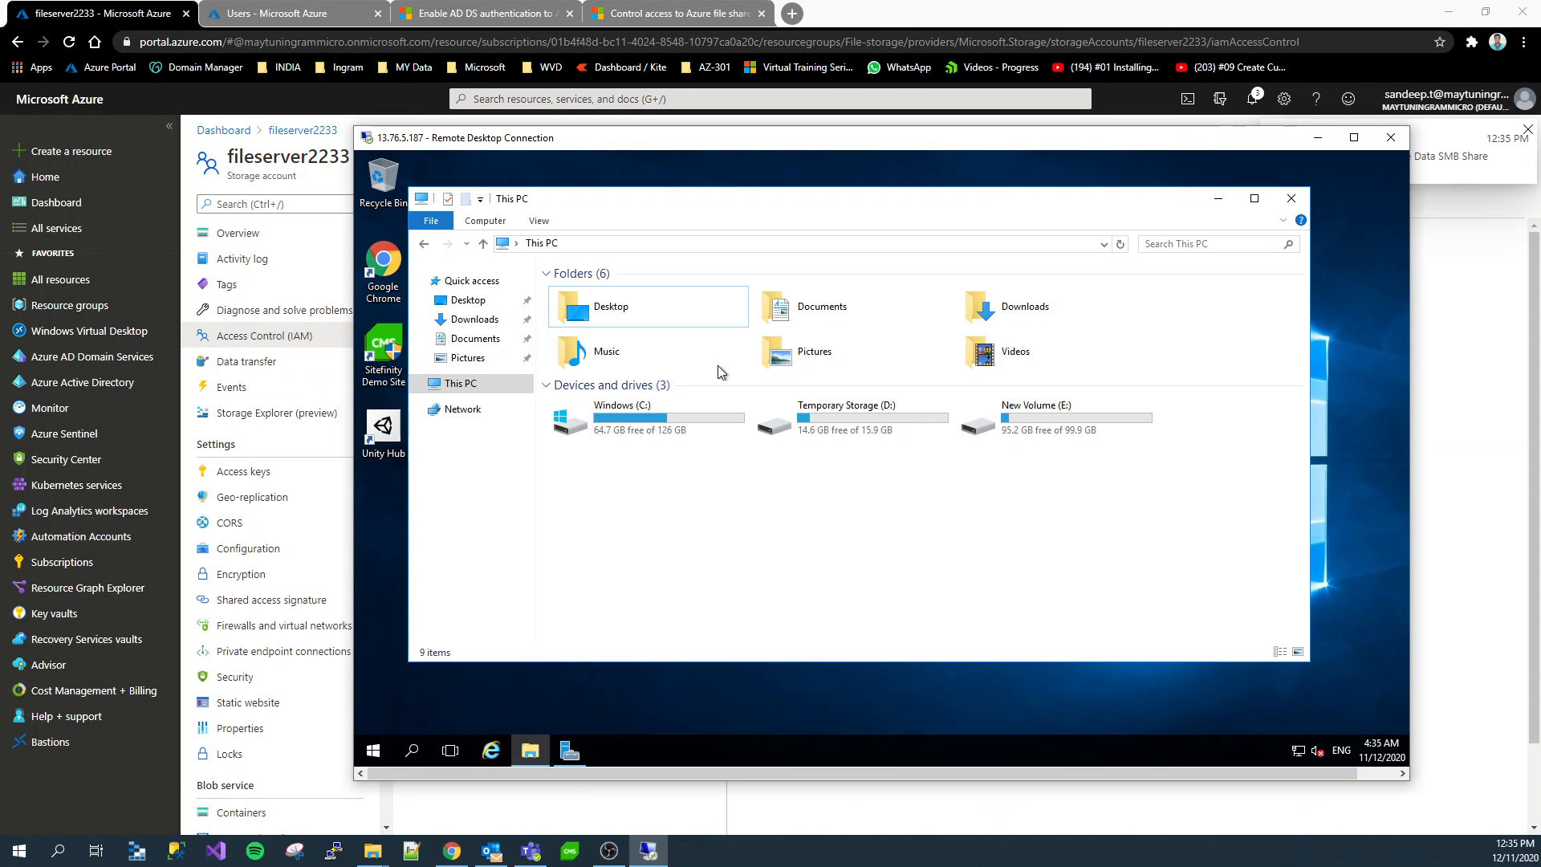
{"action": "left_click", "coordinate": [582, 244]}
{"action": "type", "text": "\\\\fileserver2233.file.core.windows.net\\fileshare1"}
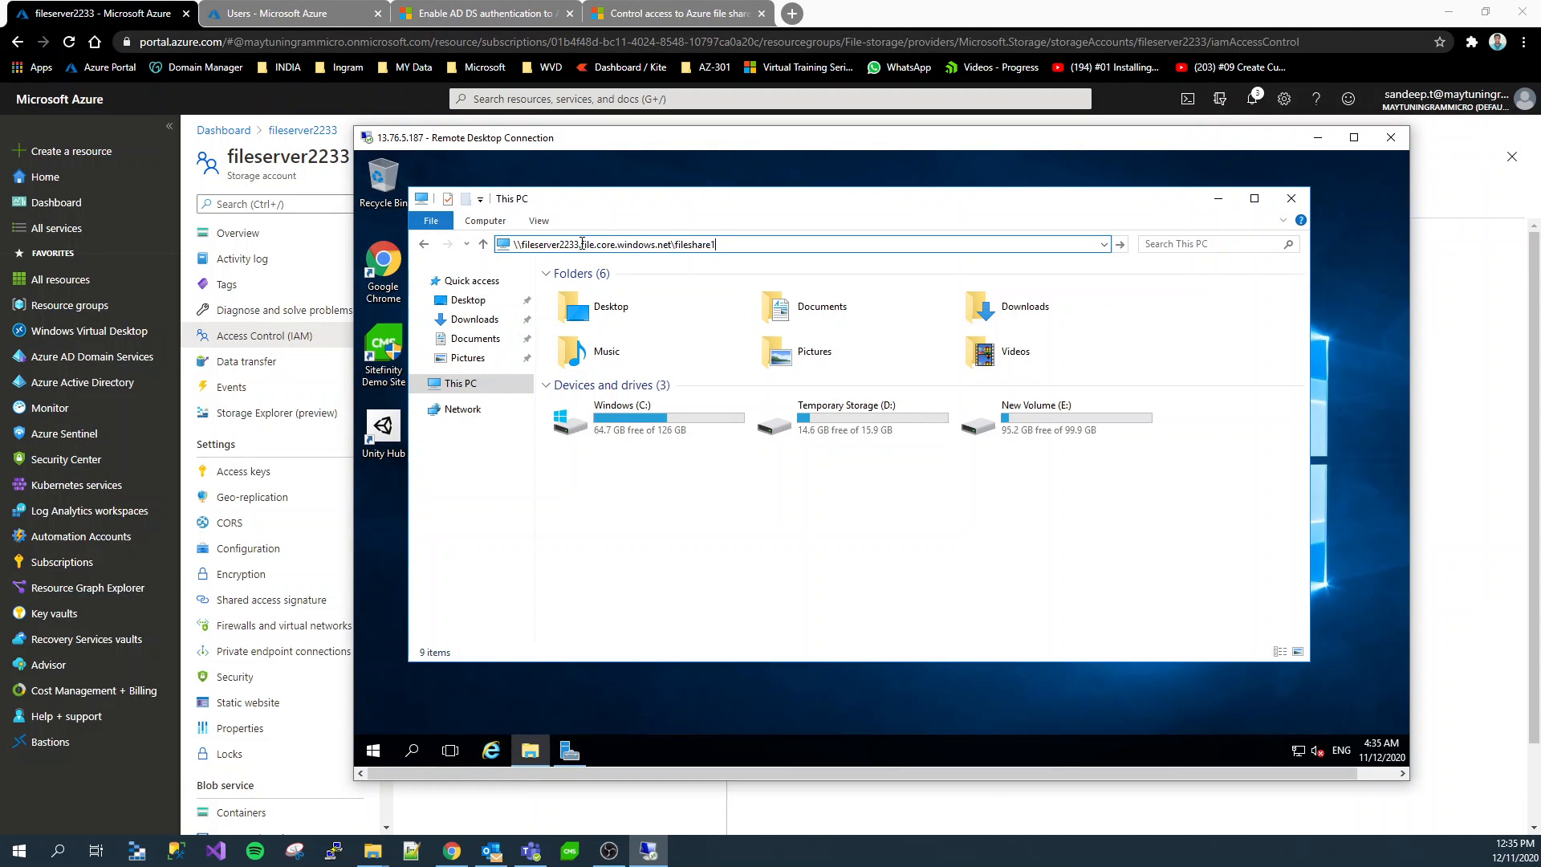
{"action": "key", "text": "Return"}
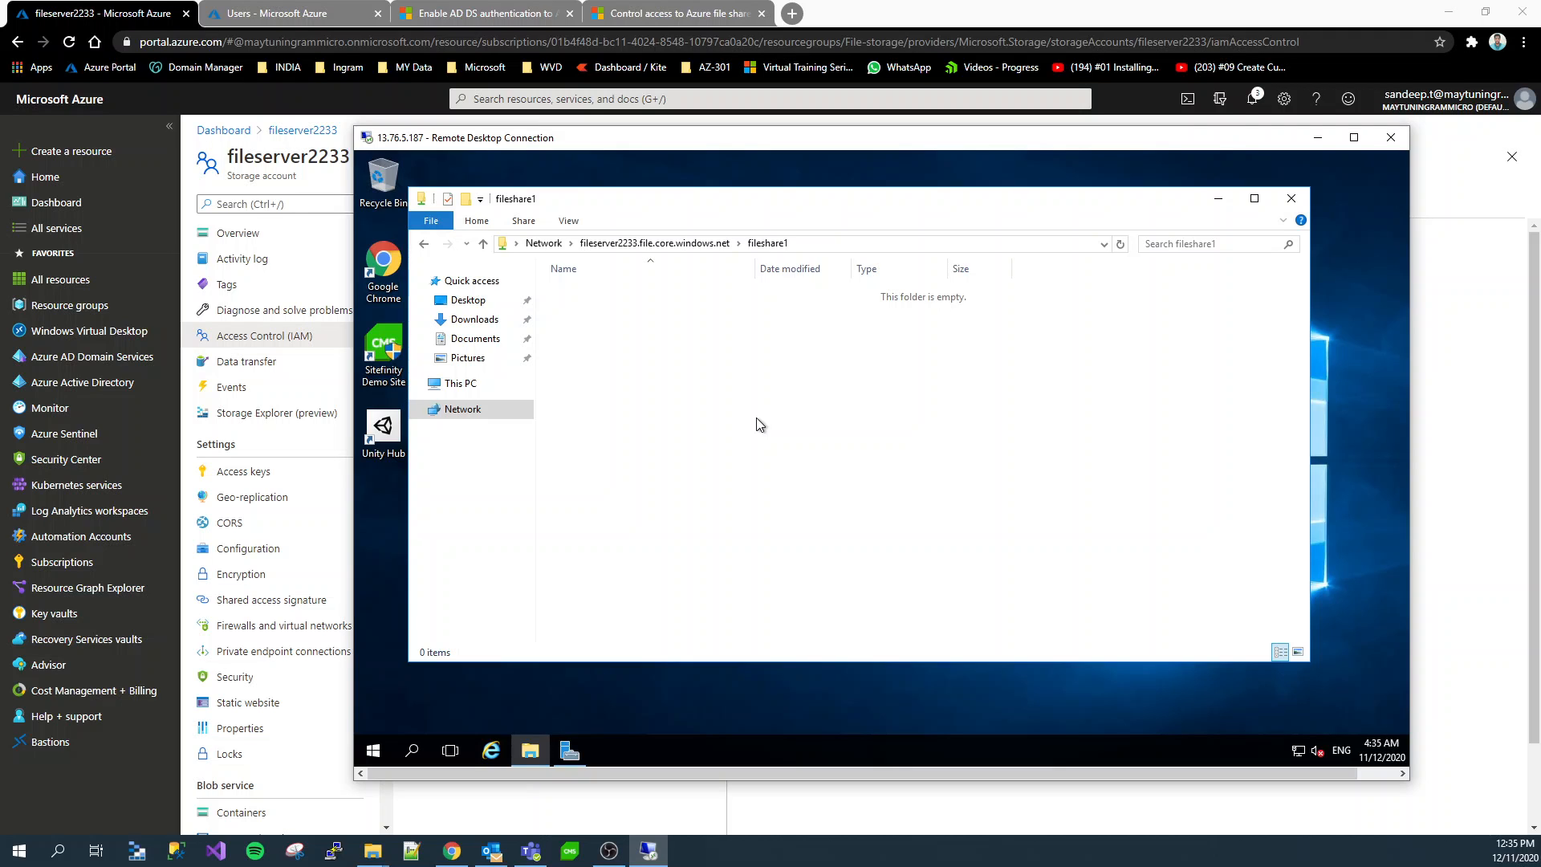
Create a text document named Test1 in the fileshare1 network folder
{"action": "right_click", "coordinate": [745, 394]}
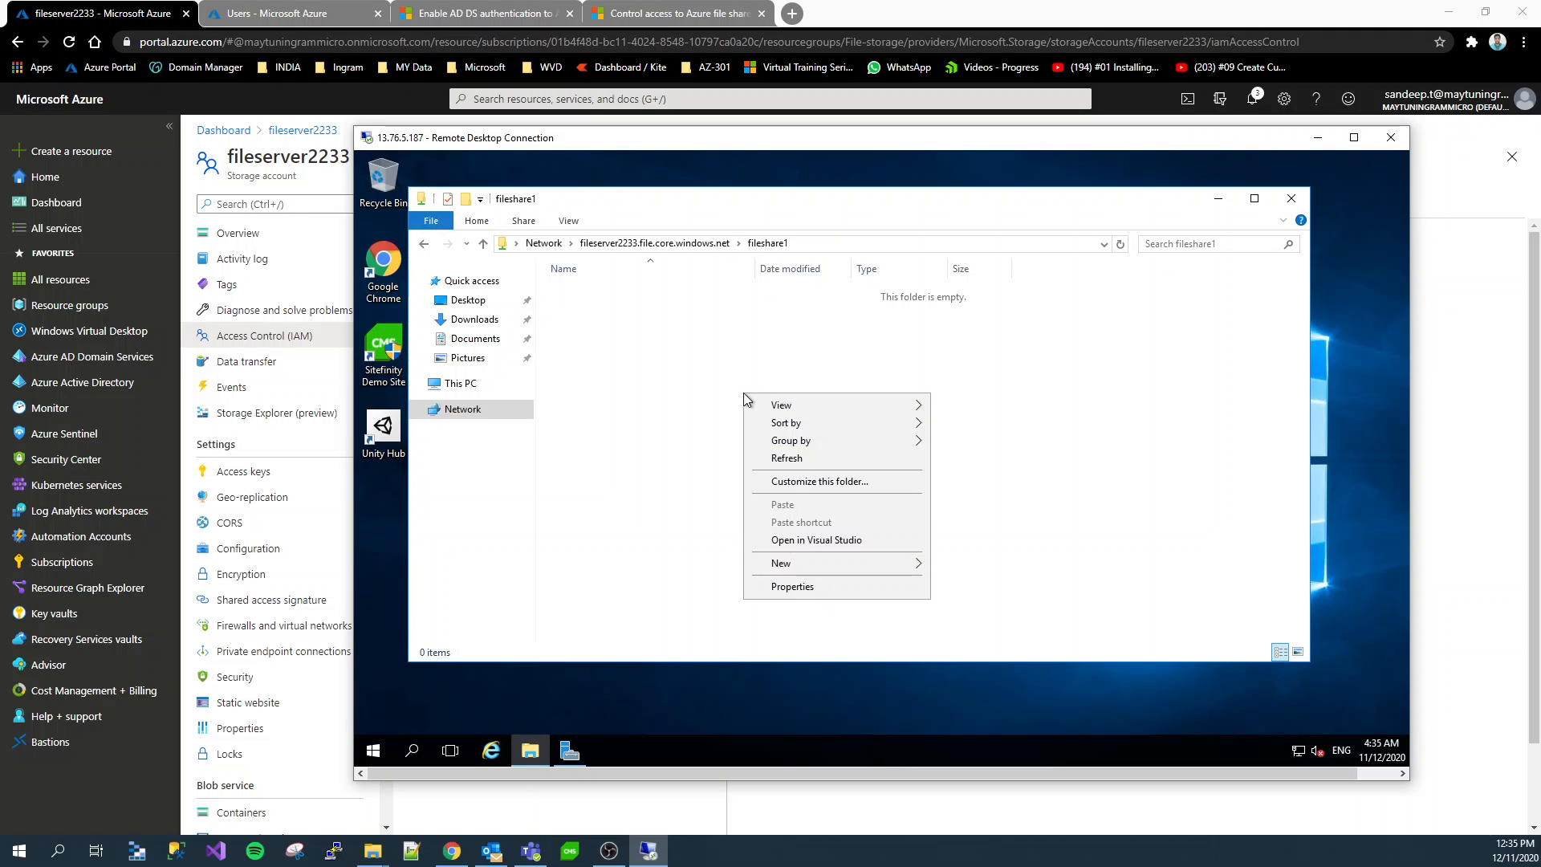
{"action": "mouse_move", "coordinate": [872, 565]}
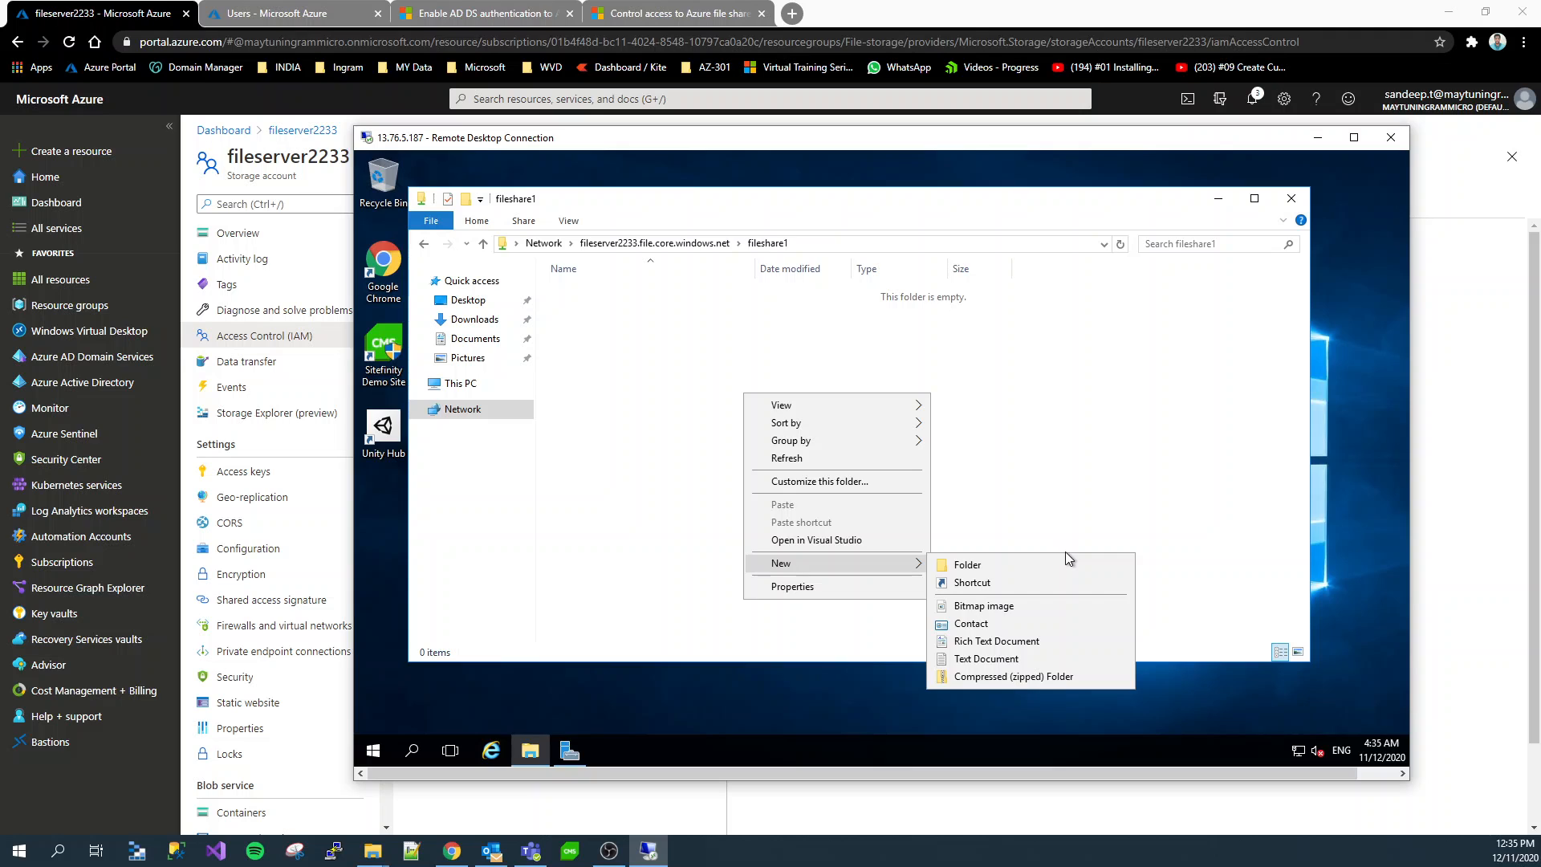
{"action": "left_click", "coordinate": [1045, 658]}
{"action": "type", "text": "T"}
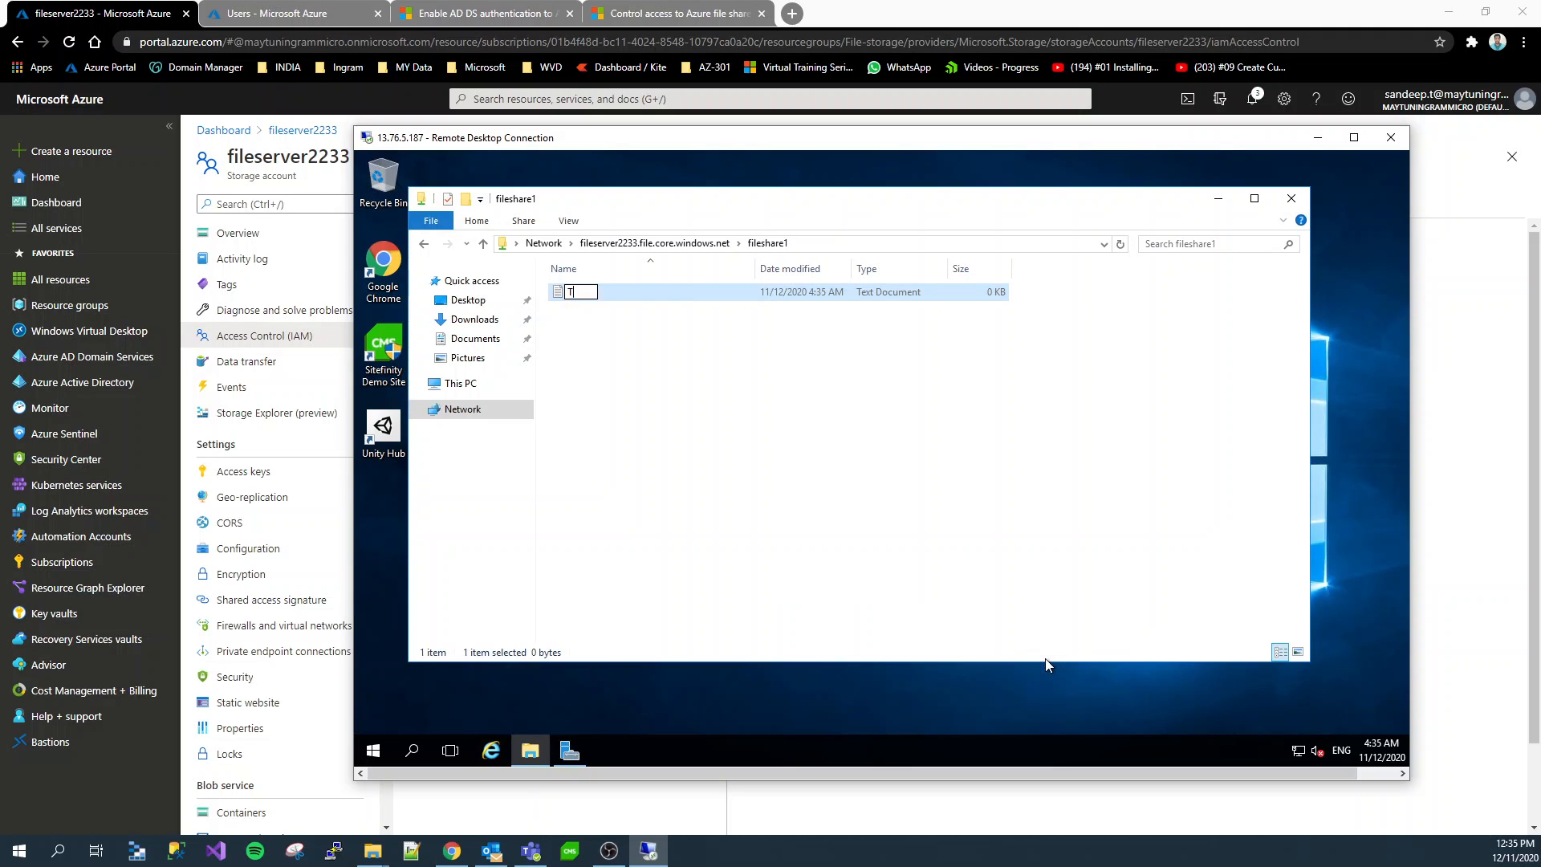
{"action": "type", "text": "Est"}
{"action": "key", "text": "BackSpace"}
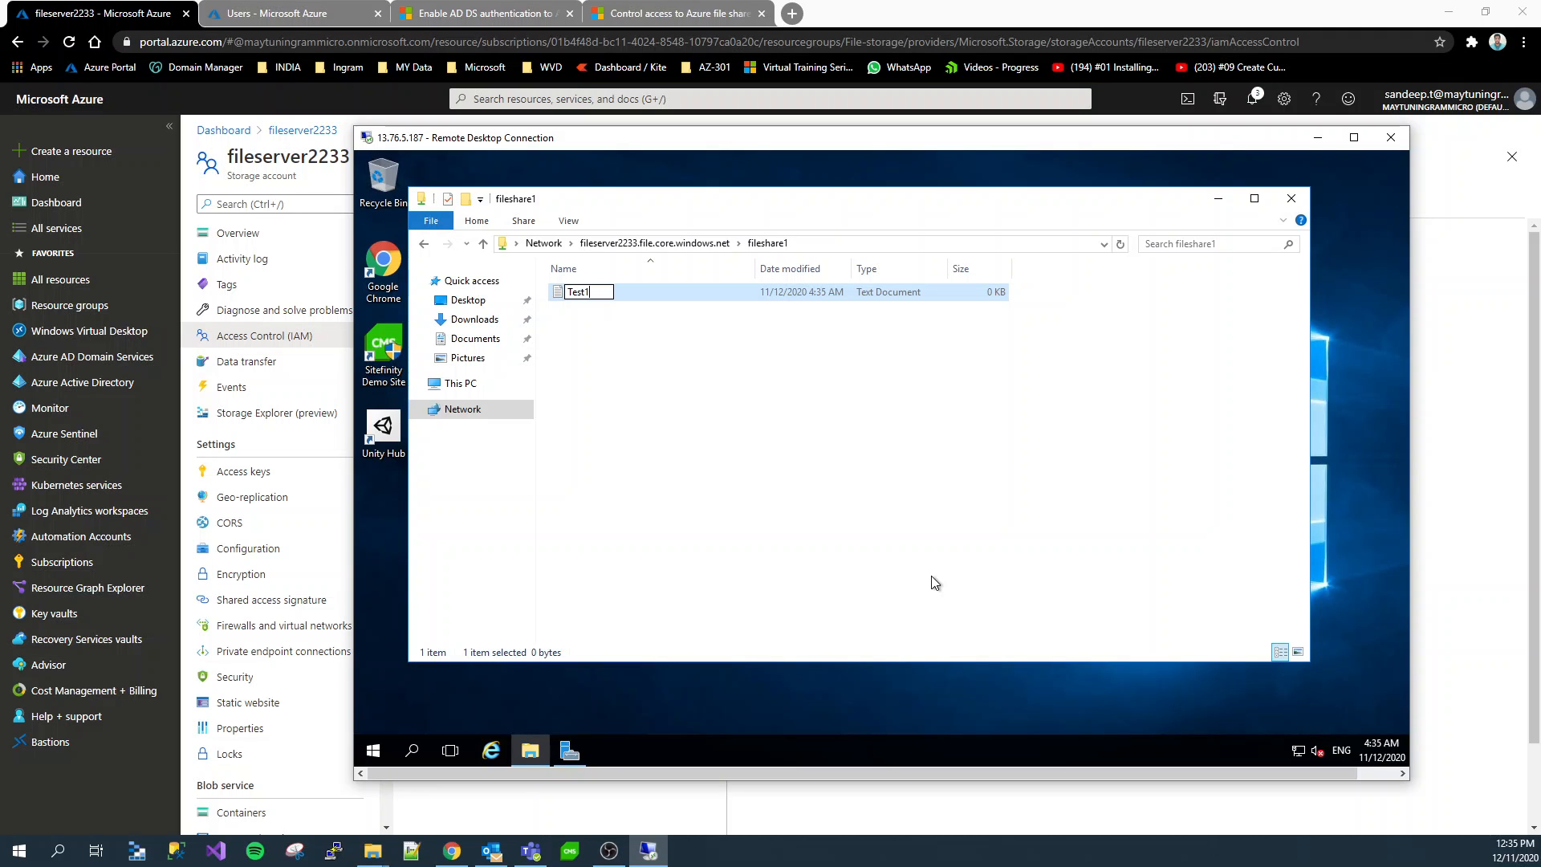
{"action": "left_click", "coordinate": [835, 497]}
{"action": "left_click", "coordinate": [608, 292]}
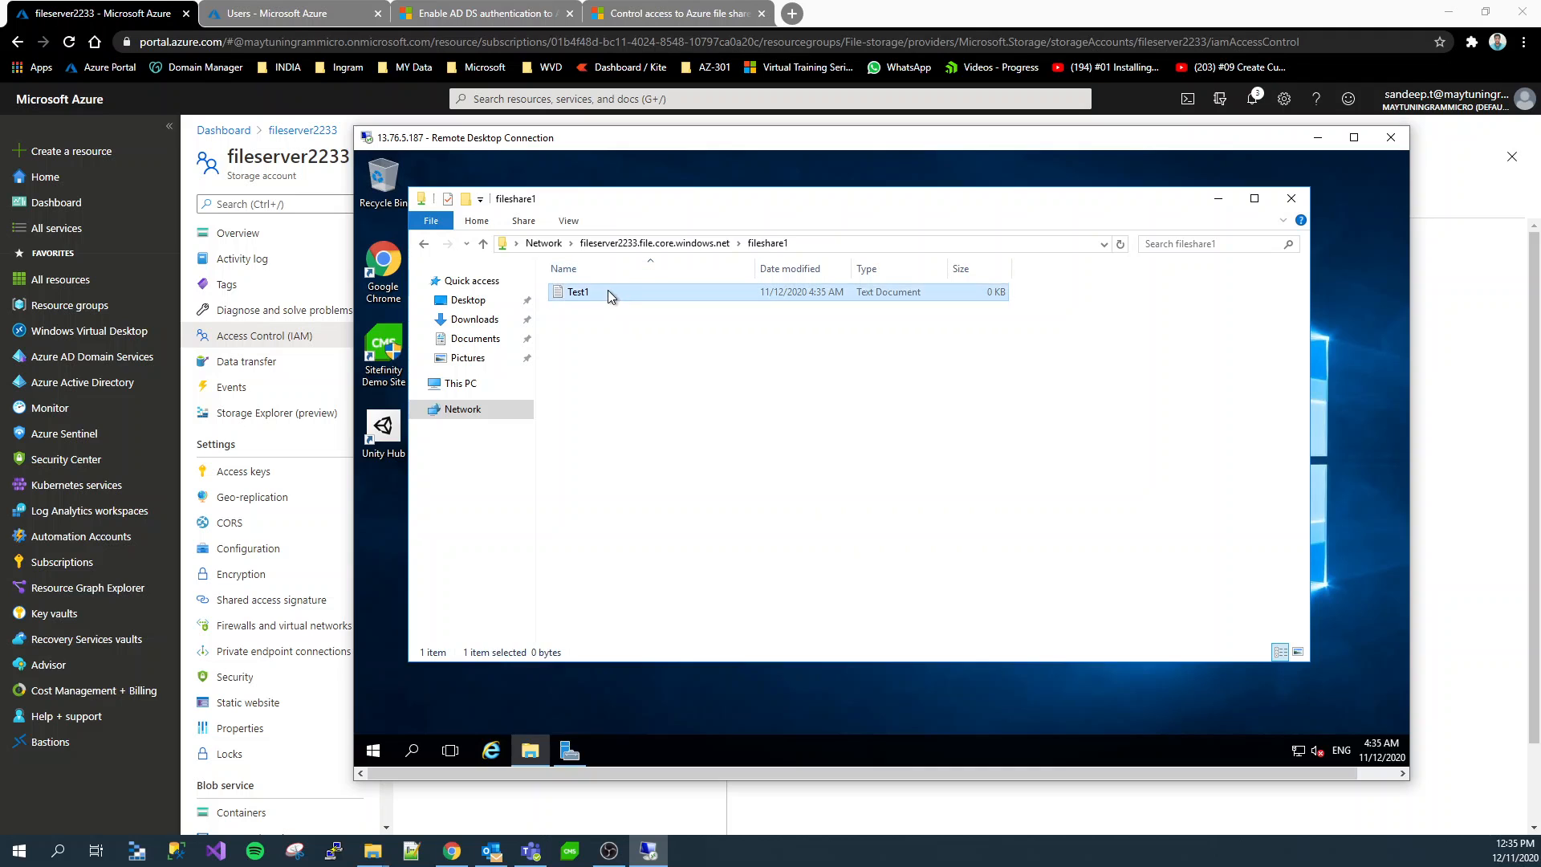
{"action": "left_click", "coordinate": [612, 287]}
{"action": "left_click", "coordinate": [660, 354]}
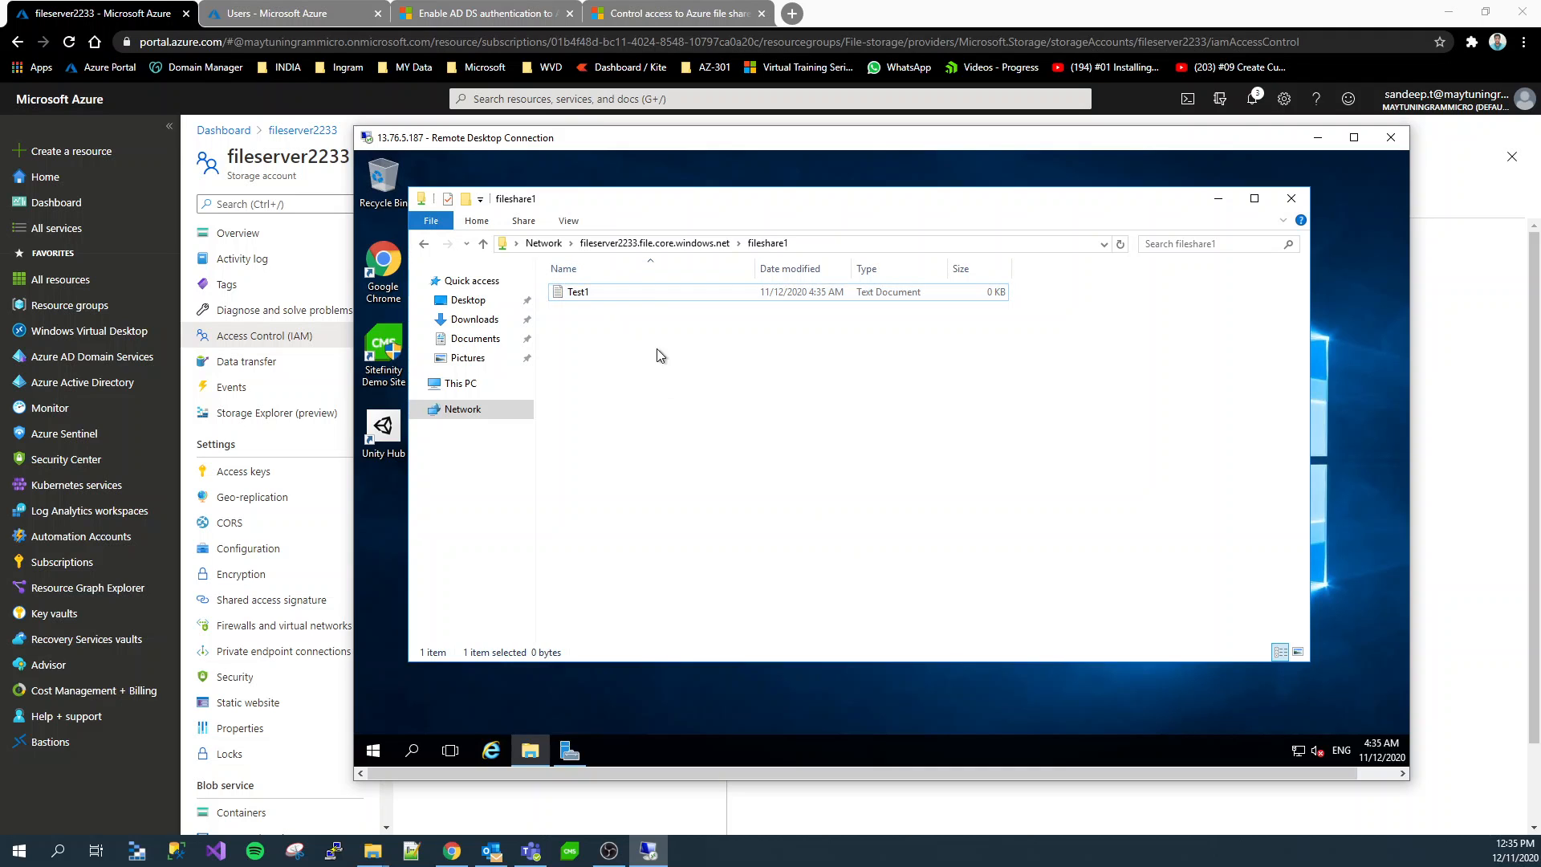
Add a line of text starting with "this is my" to Test1 in Notepad, then save and close the file
{"action": "double_click", "coordinate": [669, 294]}
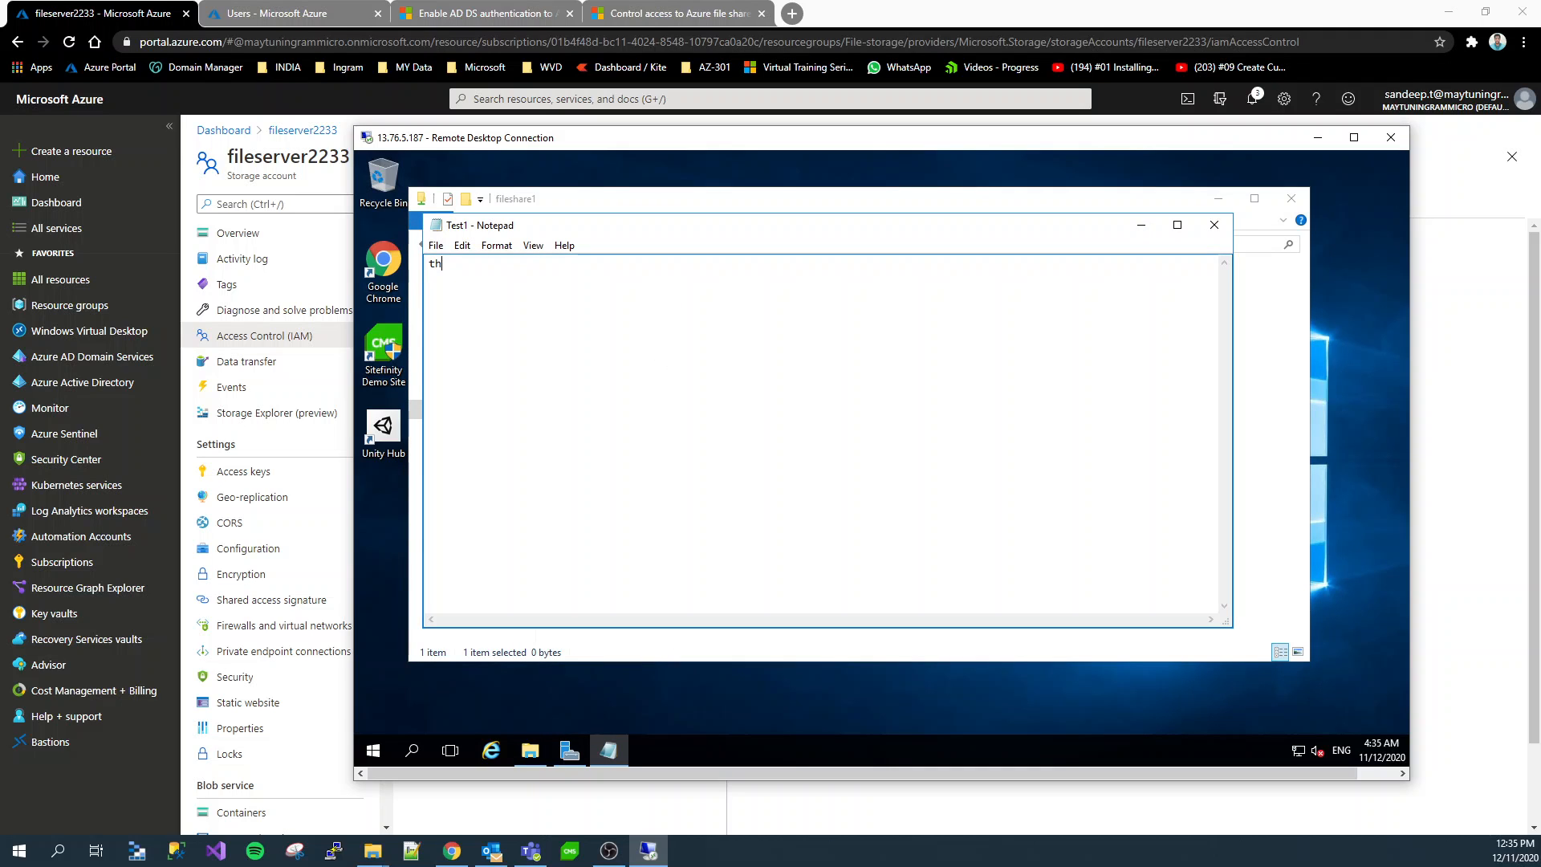
{"action": "type", "text": "this is my testfile"}
{"action": "left_click", "coordinate": [531, 264]}
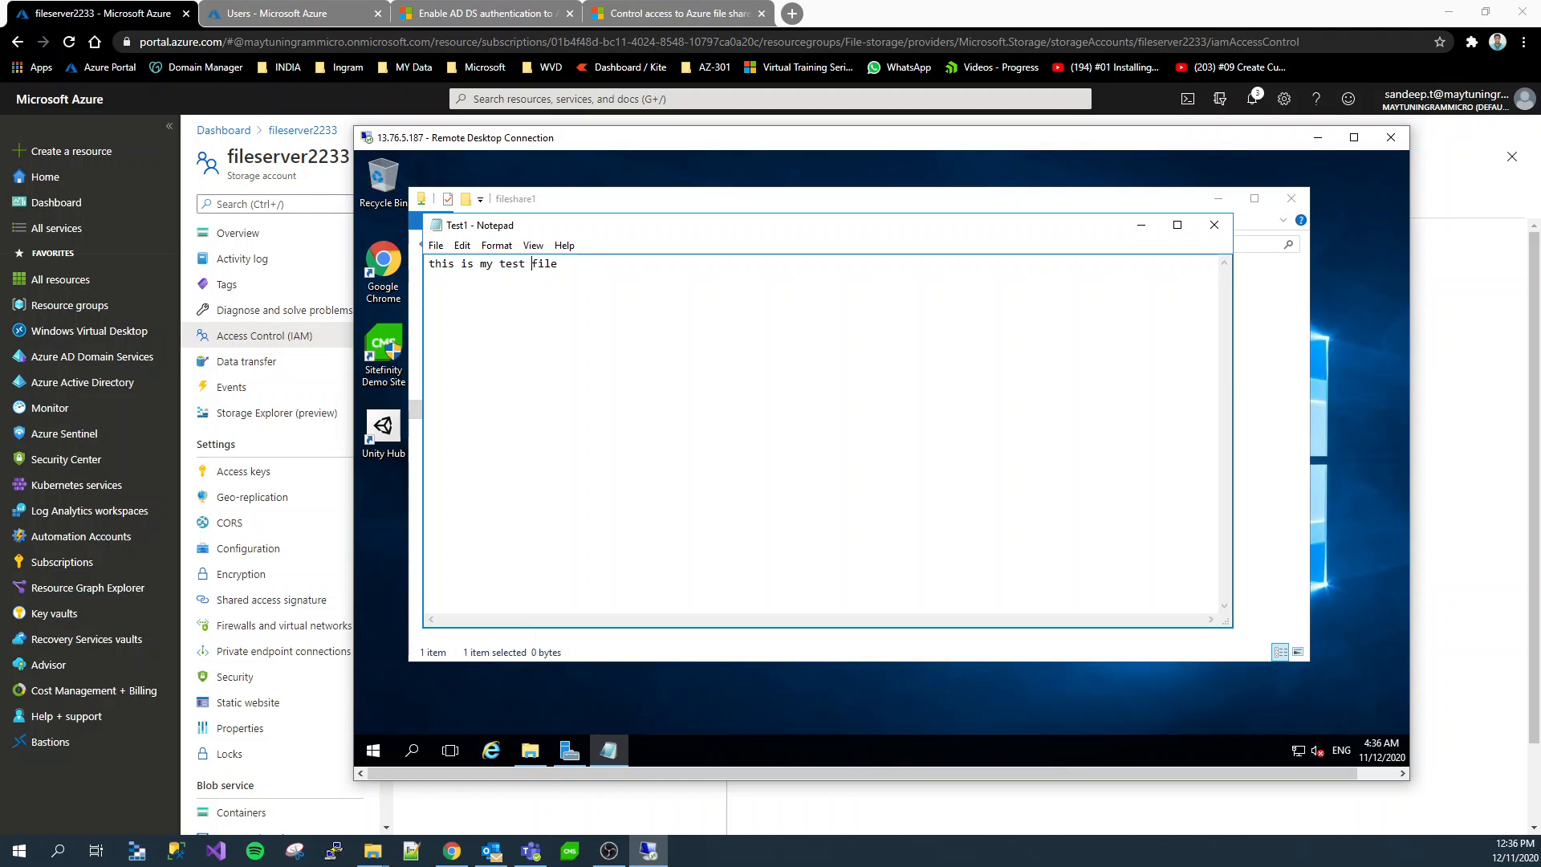
{"action": "left_click", "coordinate": [436, 245]}
{"action": "left_click", "coordinate": [516, 300]}
{"action": "left_click", "coordinate": [1215, 225]}
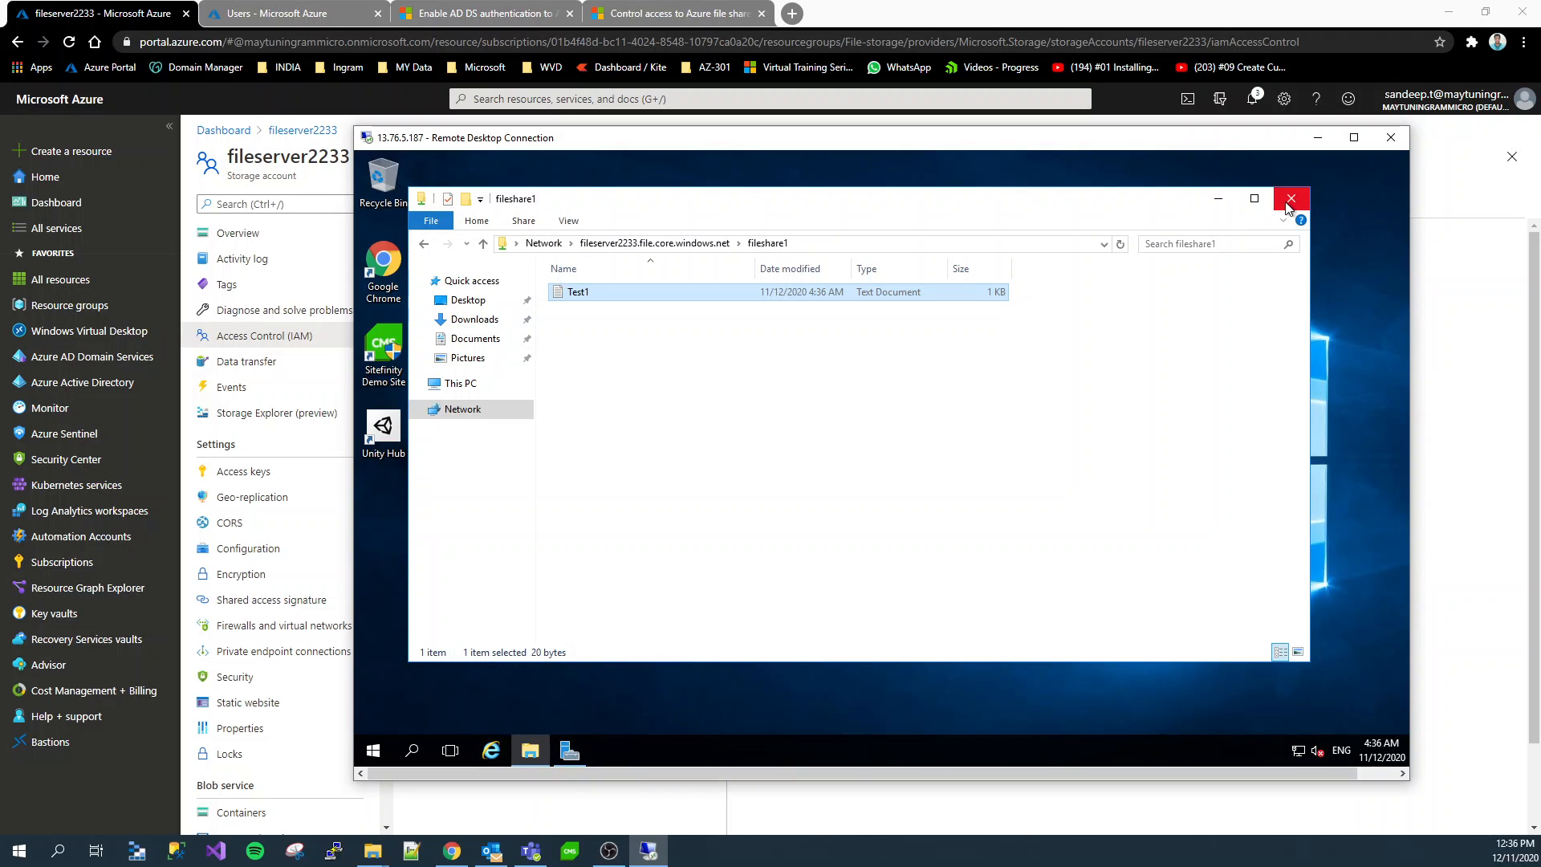
{"action": "left_click", "coordinate": [726, 481]}
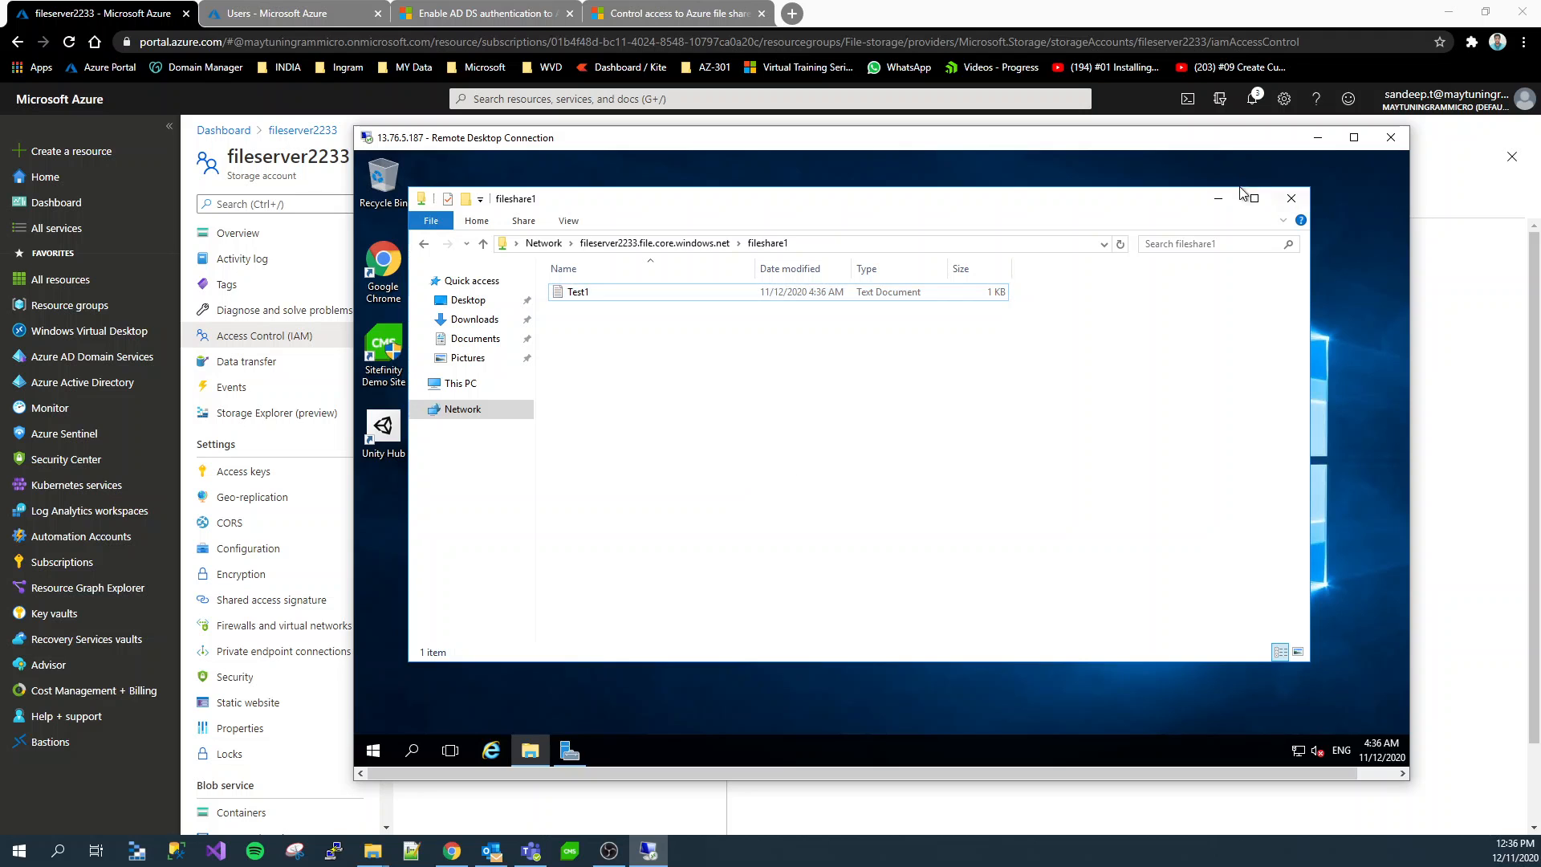
Return to the Azure portal and open fileshare1 from fileserver2233's file shares to check its contents
{"action": "left_click", "coordinate": [1318, 138]}
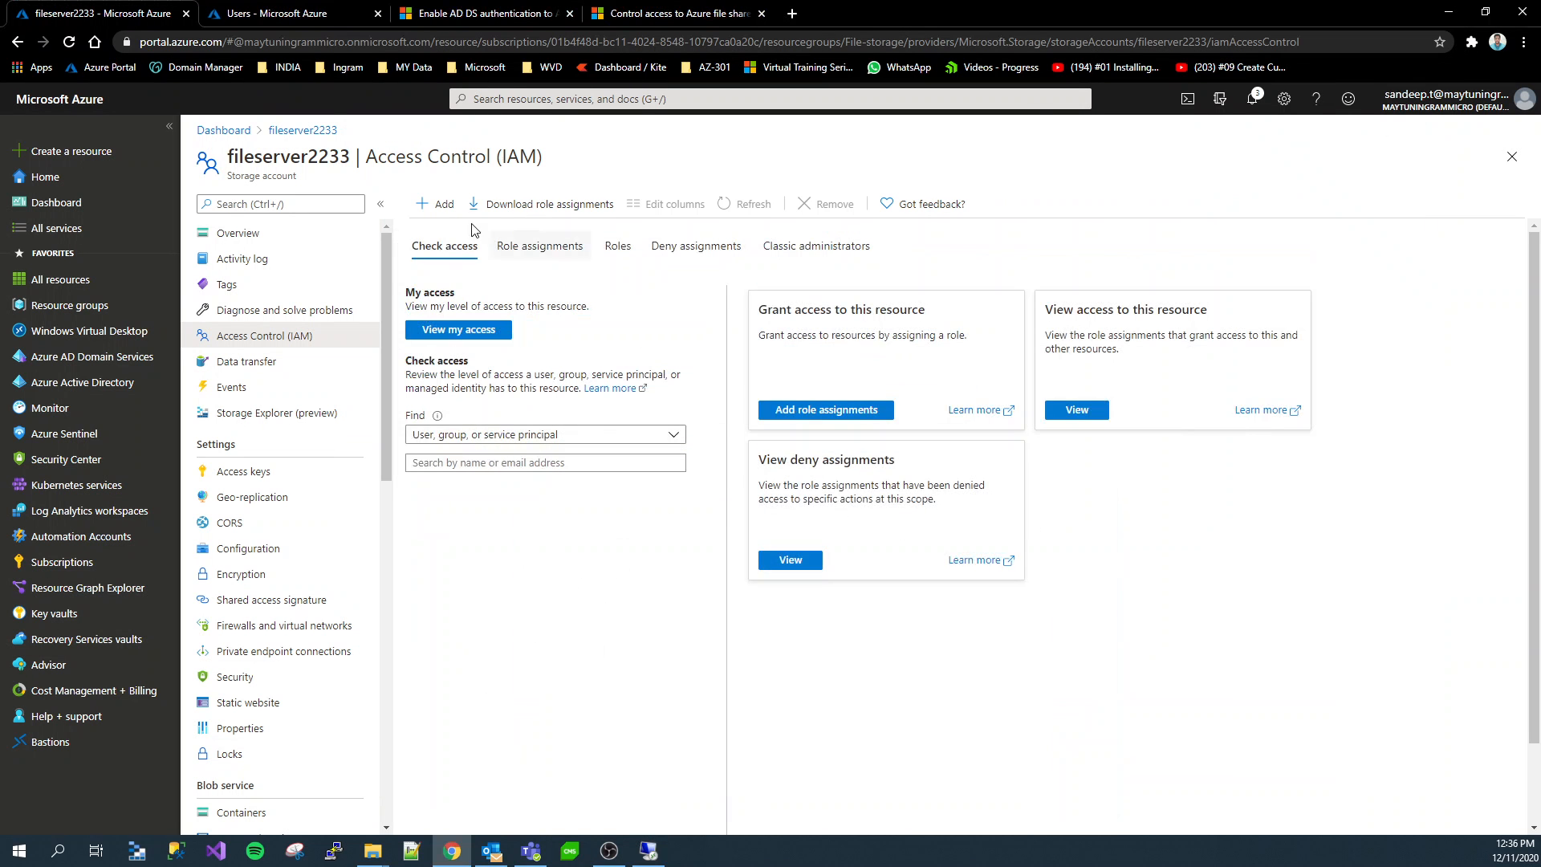
{"action": "left_click", "coordinate": [266, 235]}
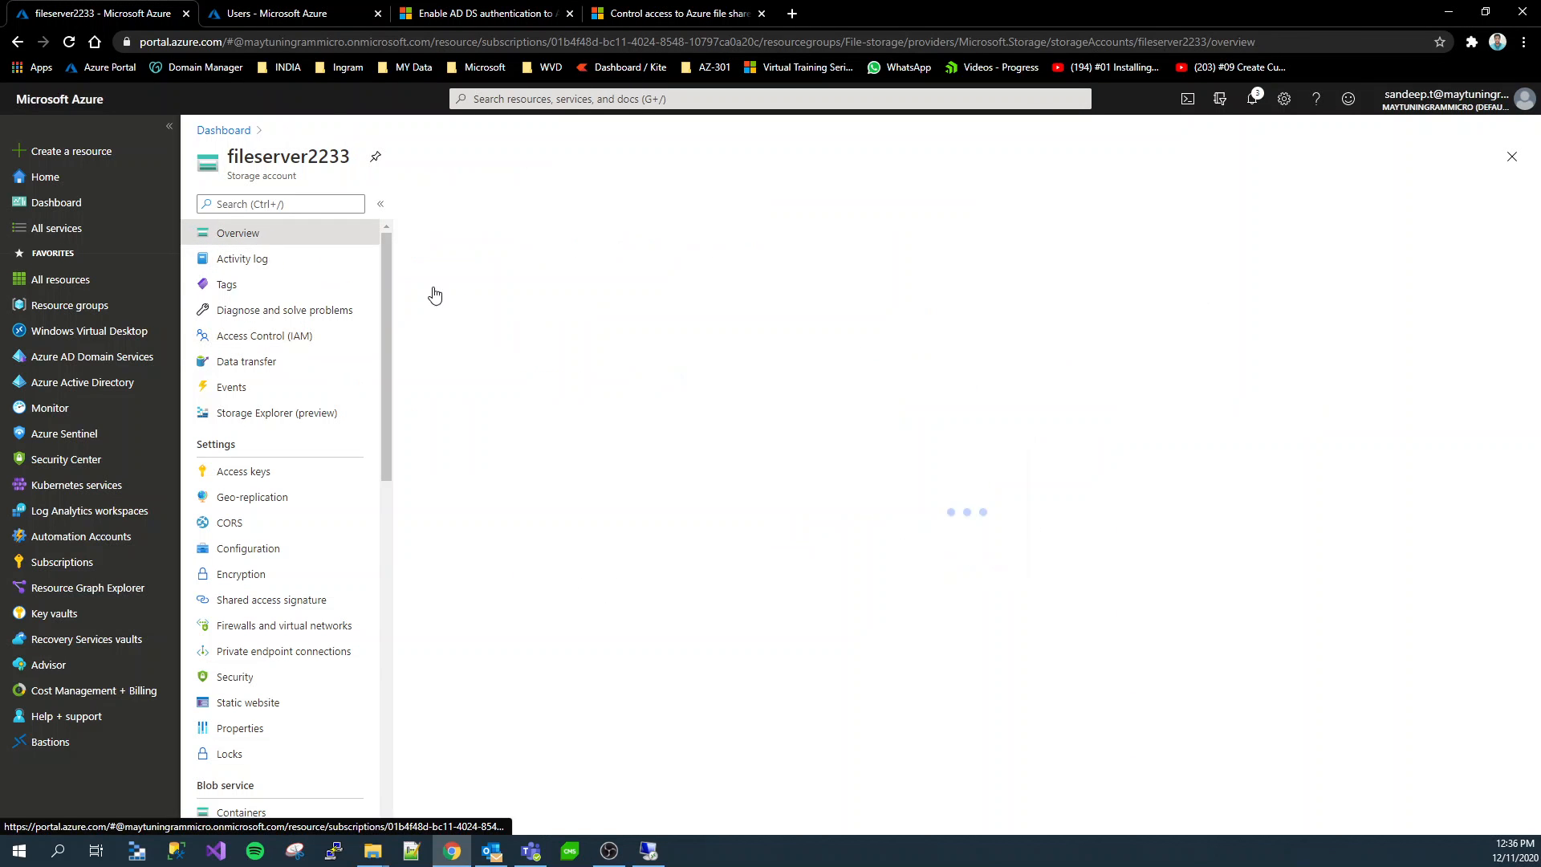
{"action": "left_click", "coordinate": [736, 491]}
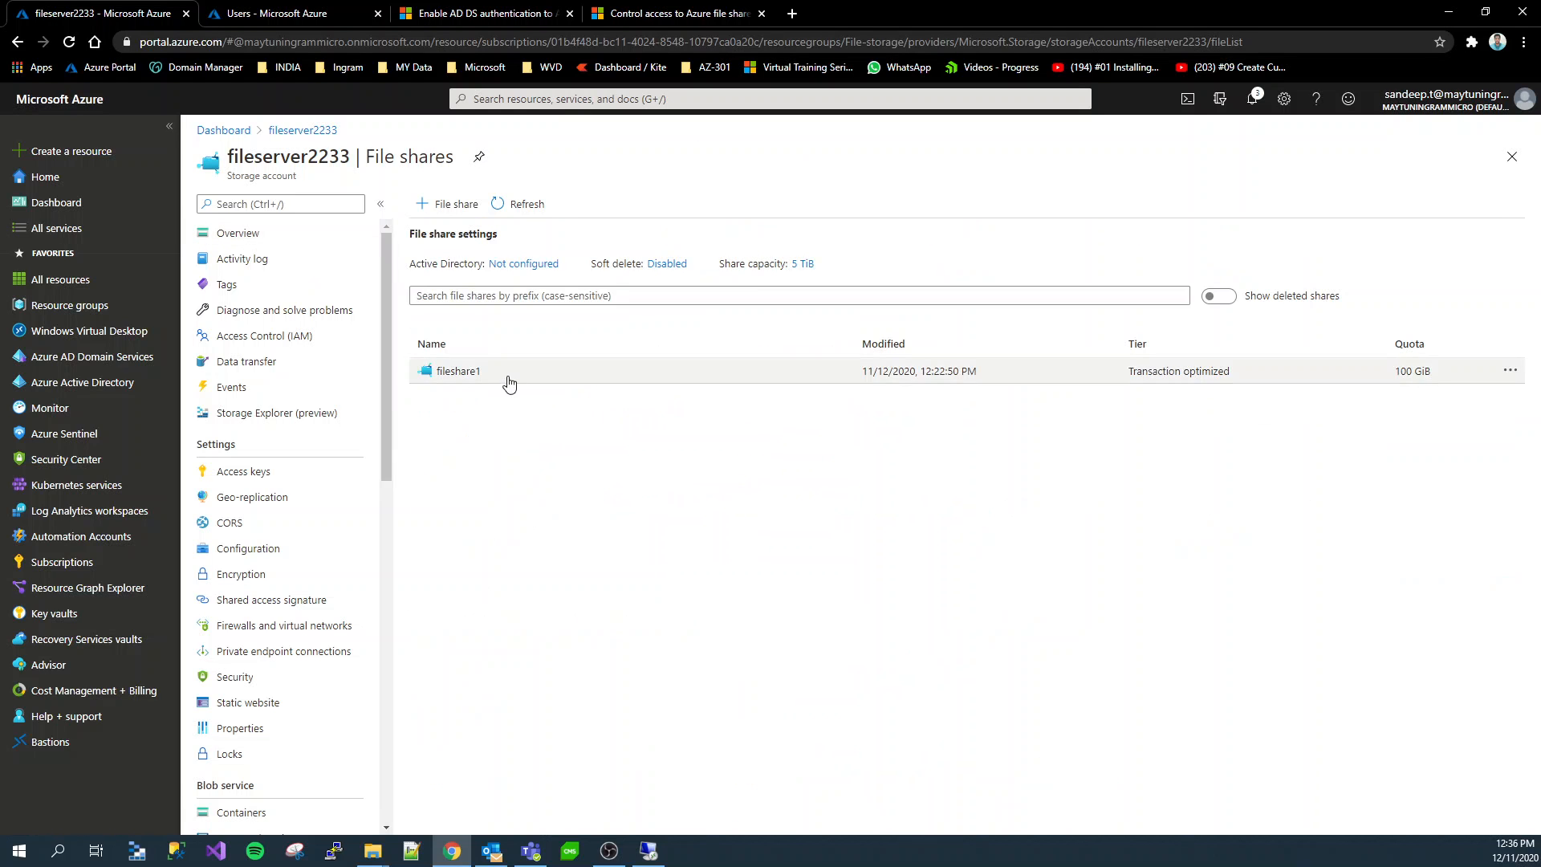
{"action": "left_click", "coordinate": [472, 377]}
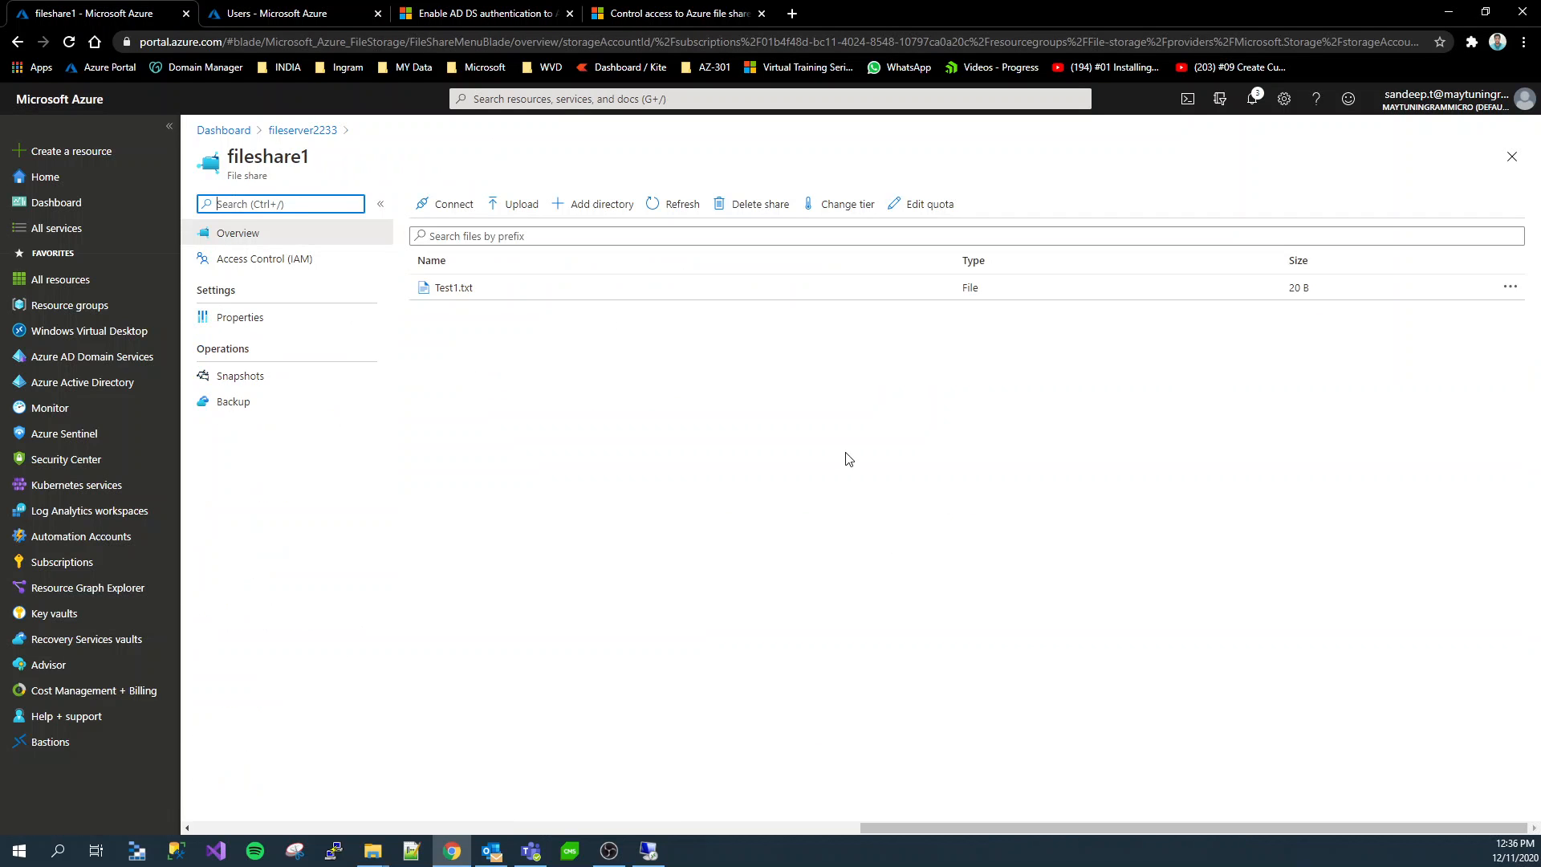
Add a directory named folder1 to fileshare1 and check the share again on the remote server
{"action": "left_click", "coordinate": [592, 204]}
{"action": "left_click", "coordinate": [458, 296]}
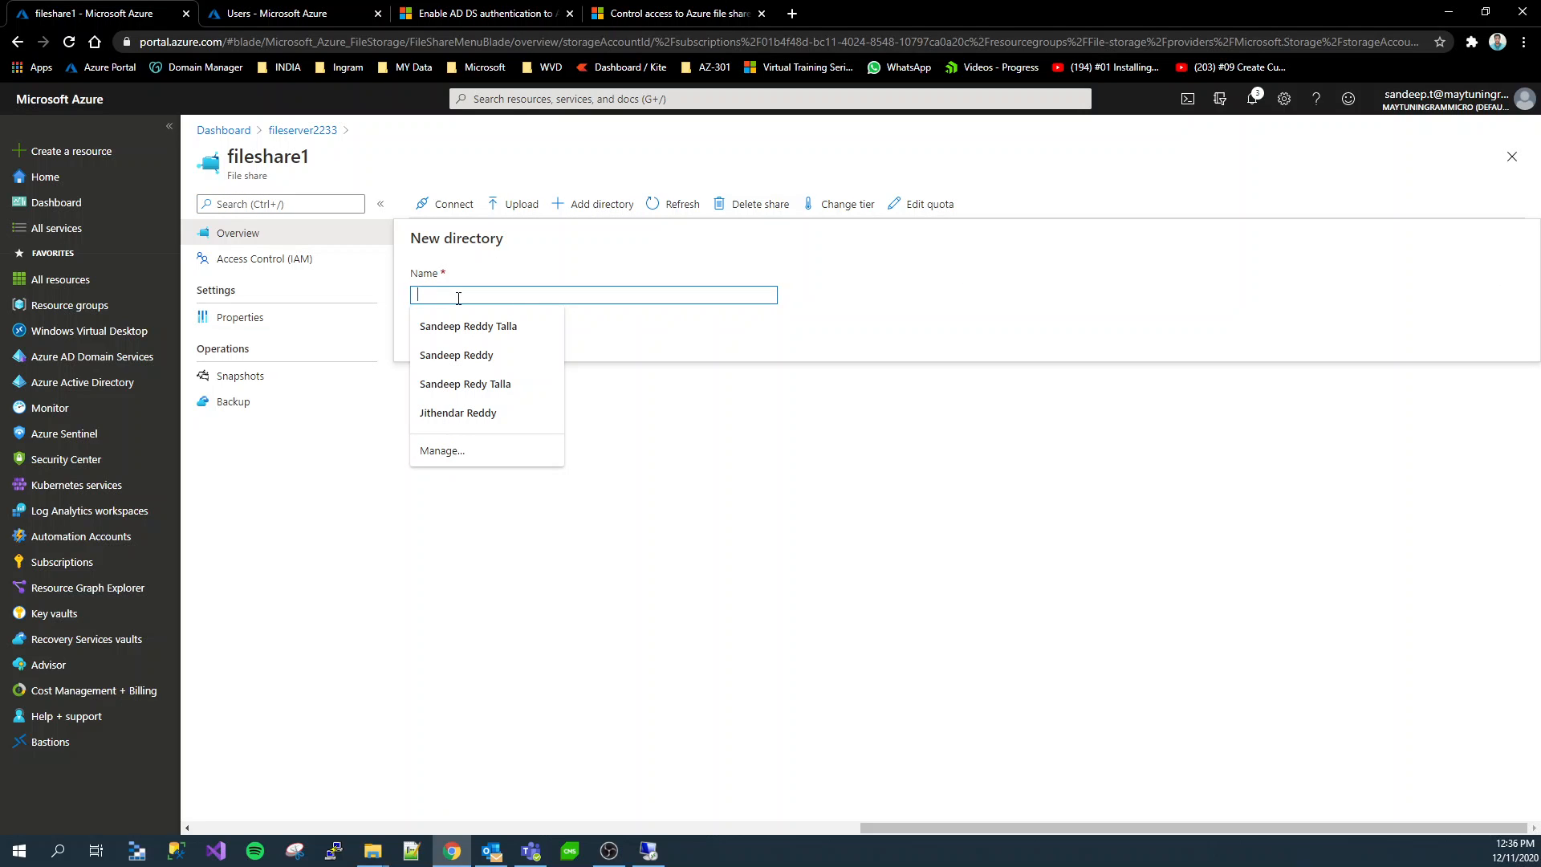
{"action": "type", "text": "folder1"}
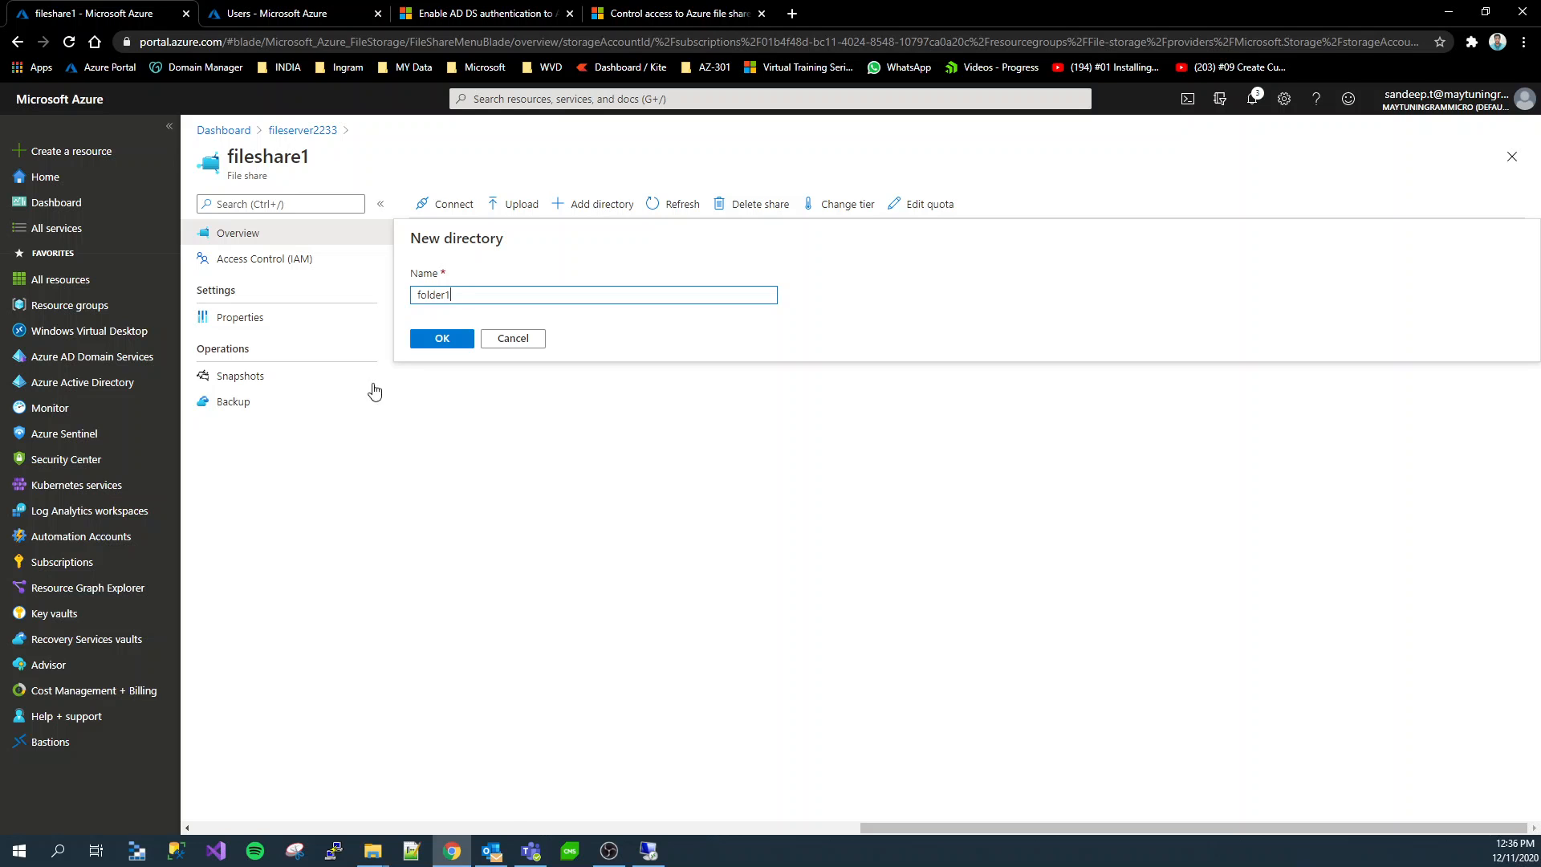
{"action": "left_click", "coordinate": [444, 340]}
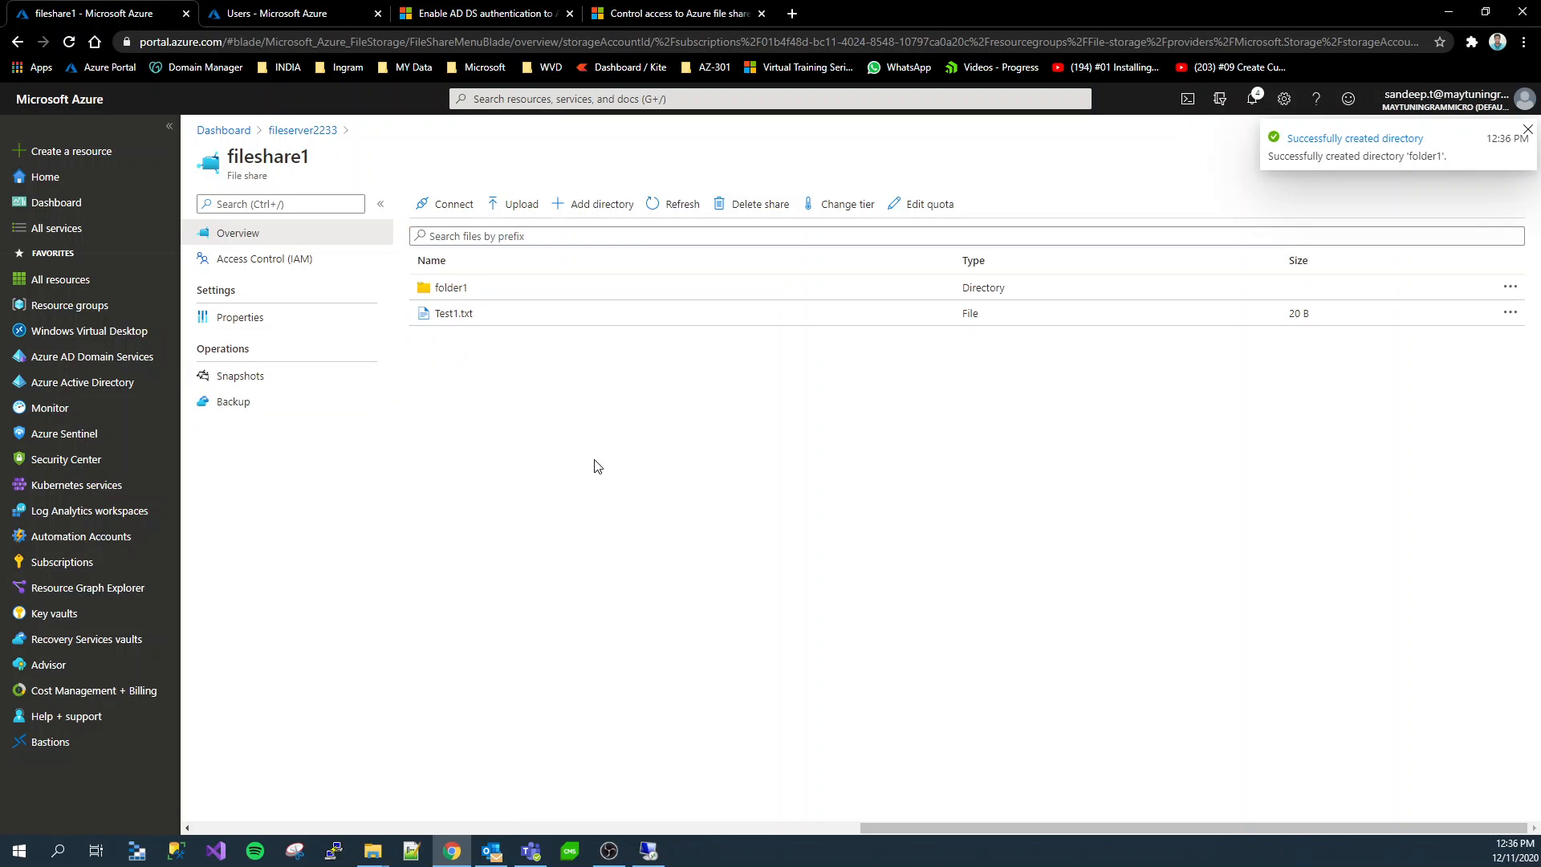
{"action": "left_click", "coordinate": [646, 858]}
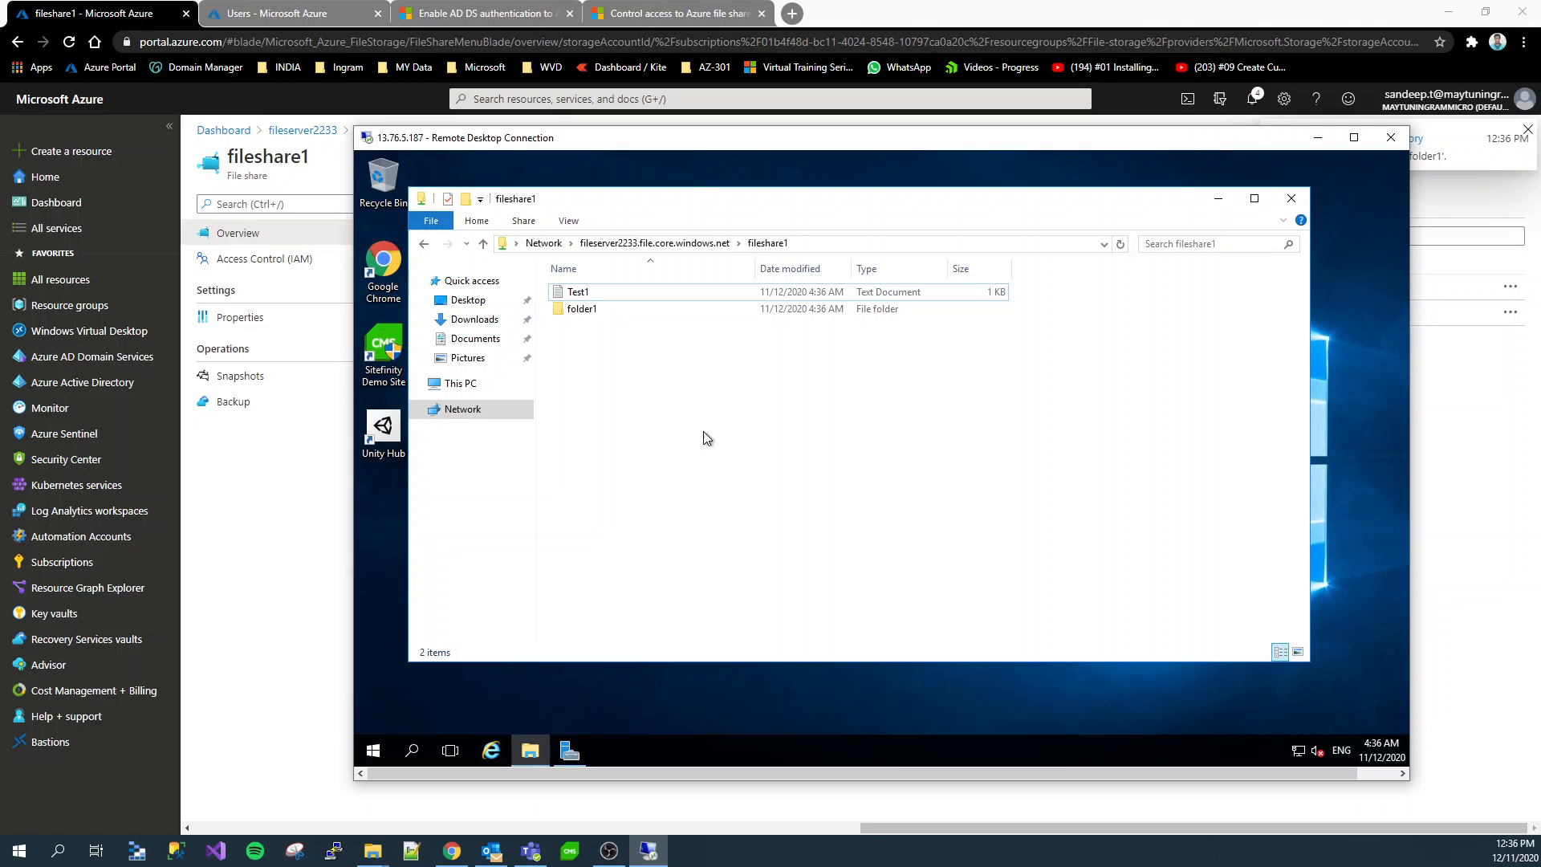